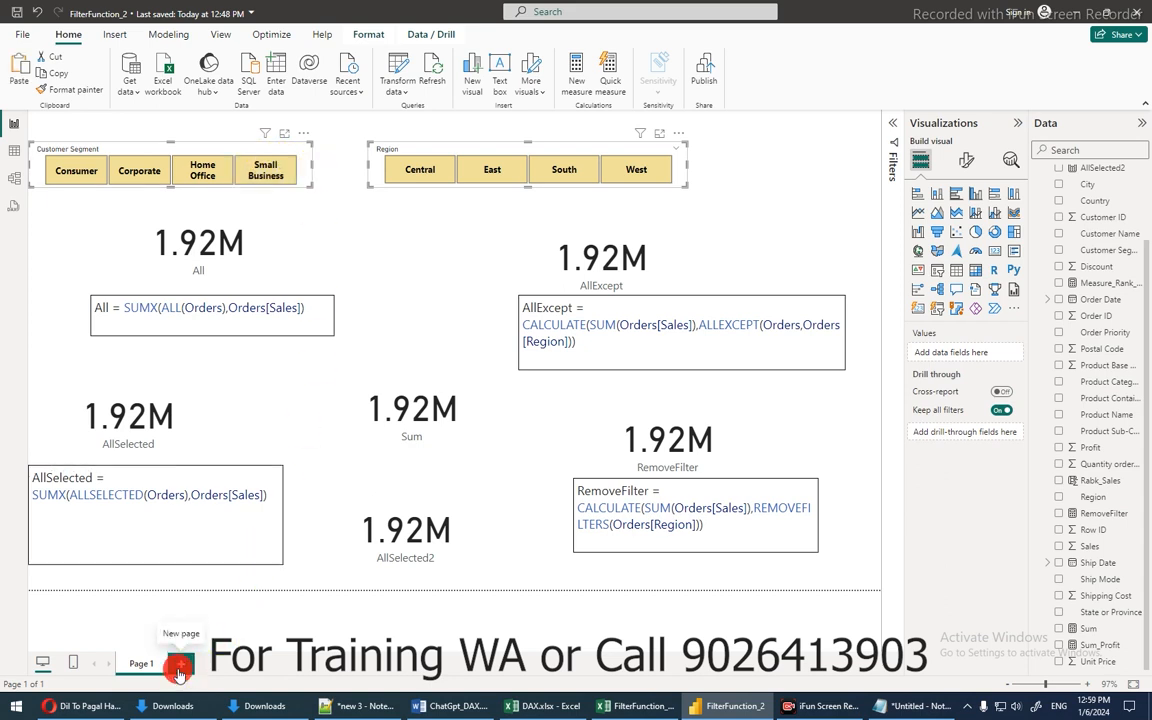
Add a new report page and paste the copied Customer Segment and Region slicers onto it without syncing them.
double_click(180, 664)
key(ctrl+v)
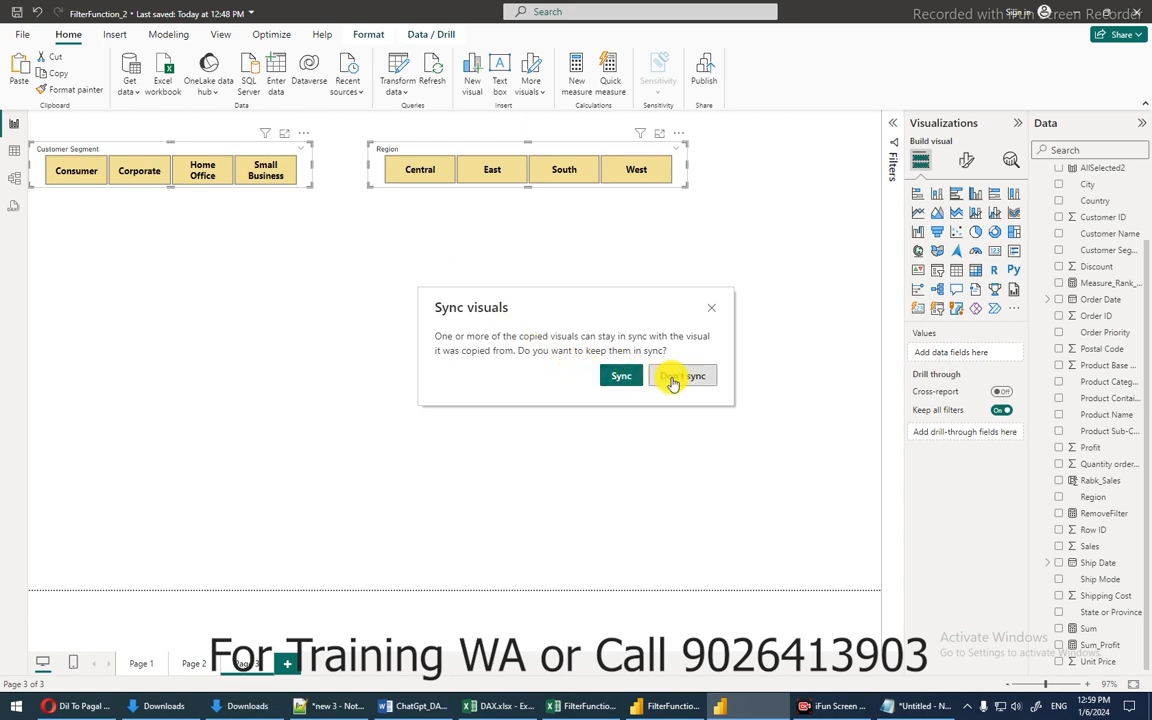
click(672, 377)
click(660, 377)
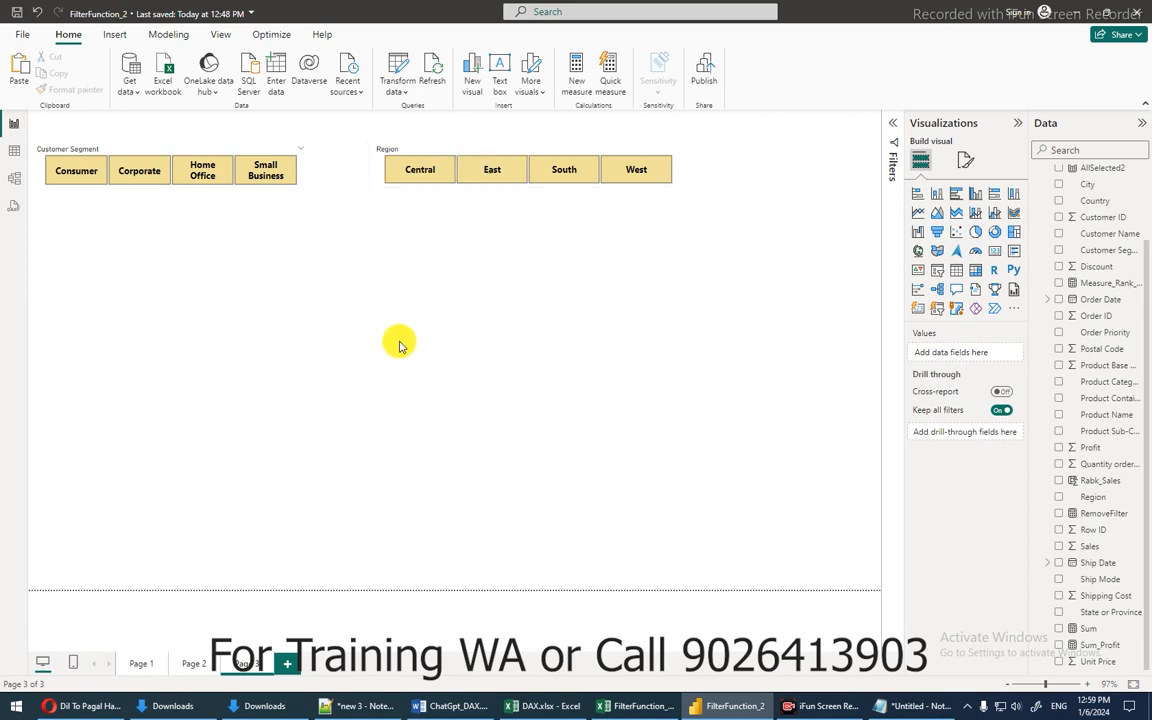
Delete the blank Page 2 from the report.
click(184, 668)
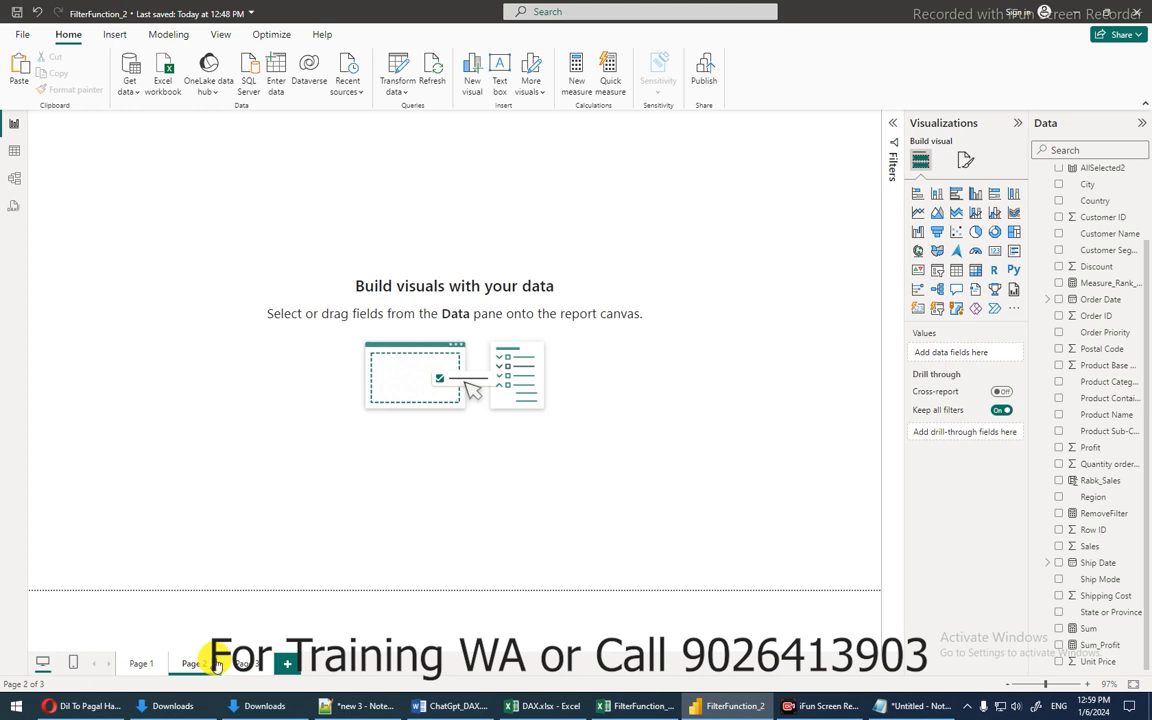
click(214, 664)
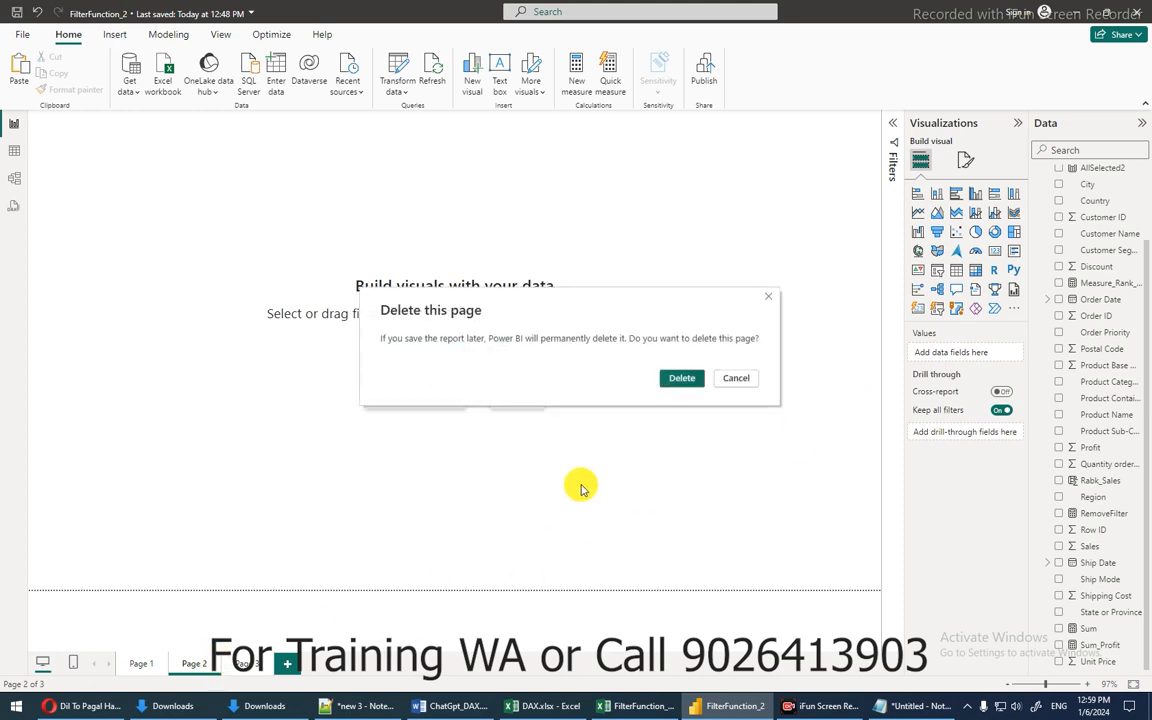
click(682, 380)
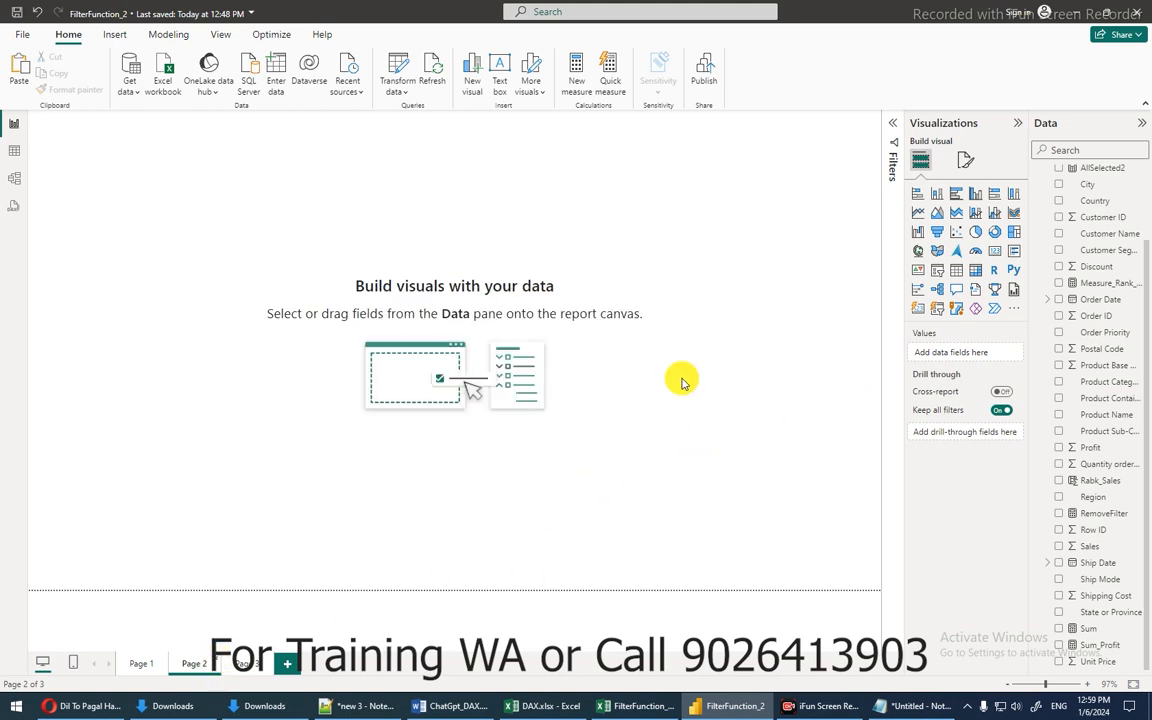
Insert a table visual below the slicers on Page 3, populate it with Product Sub-Category, and enlarge it to show all rows.
click(956, 274)
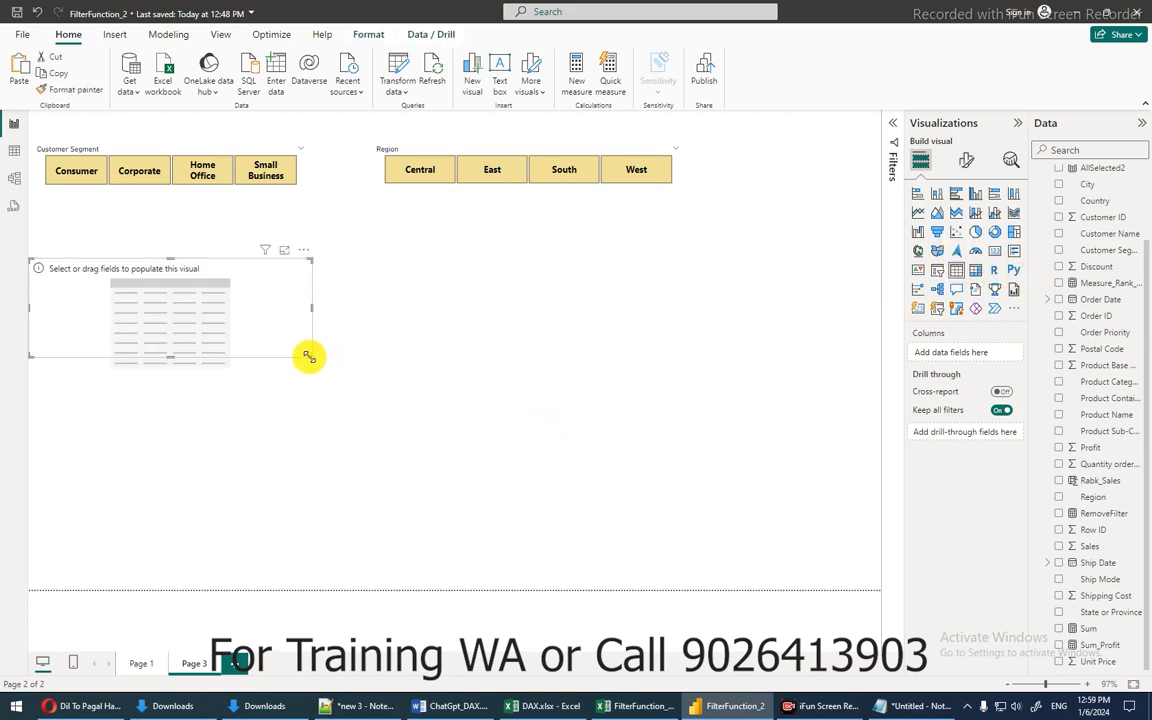
drag(310, 356, 335, 430)
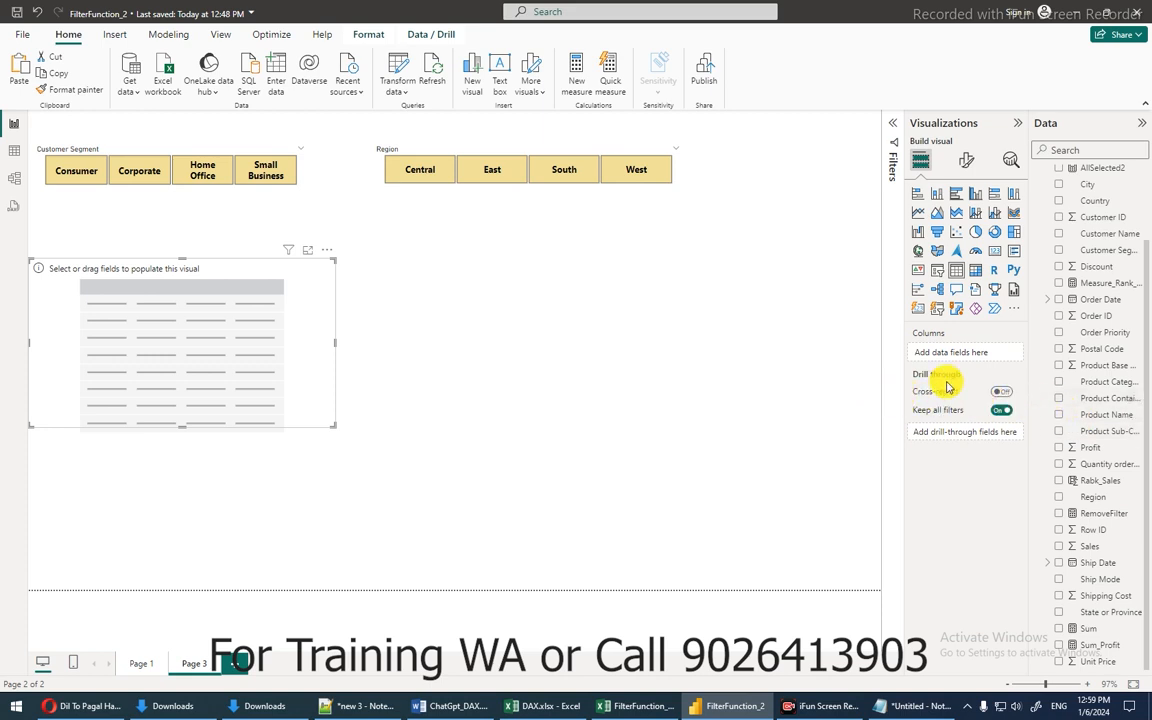
drag(1030, 373, 948, 373)
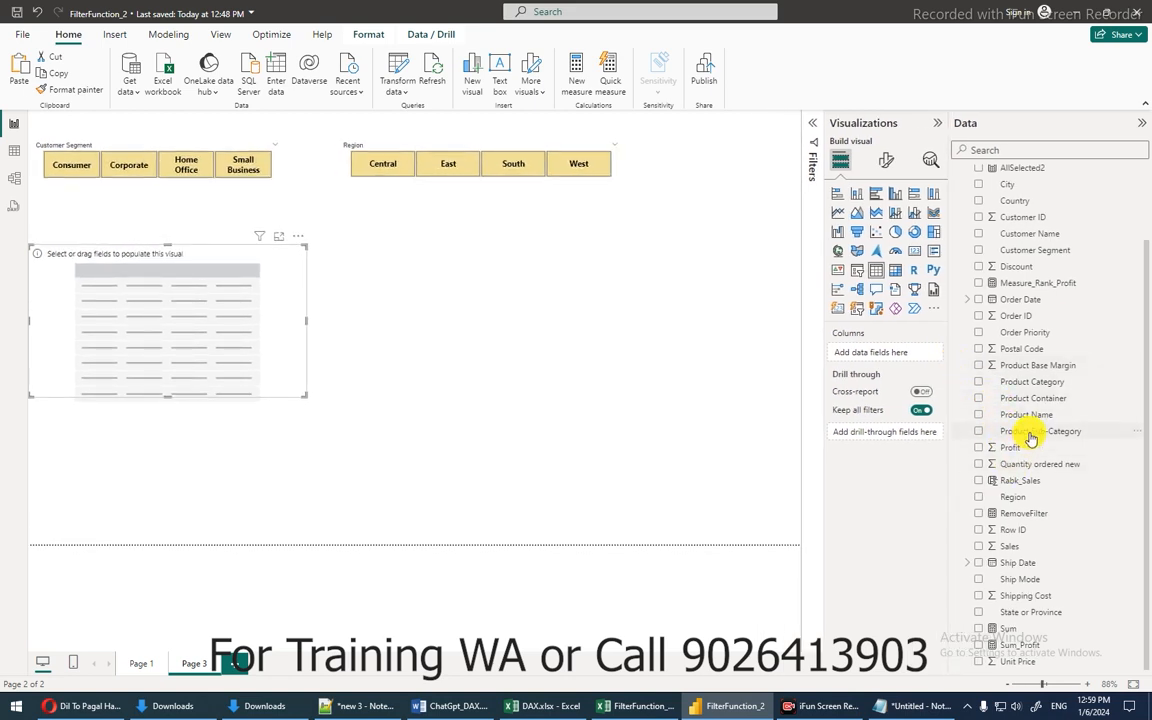
drag(1030, 437, 875, 352)
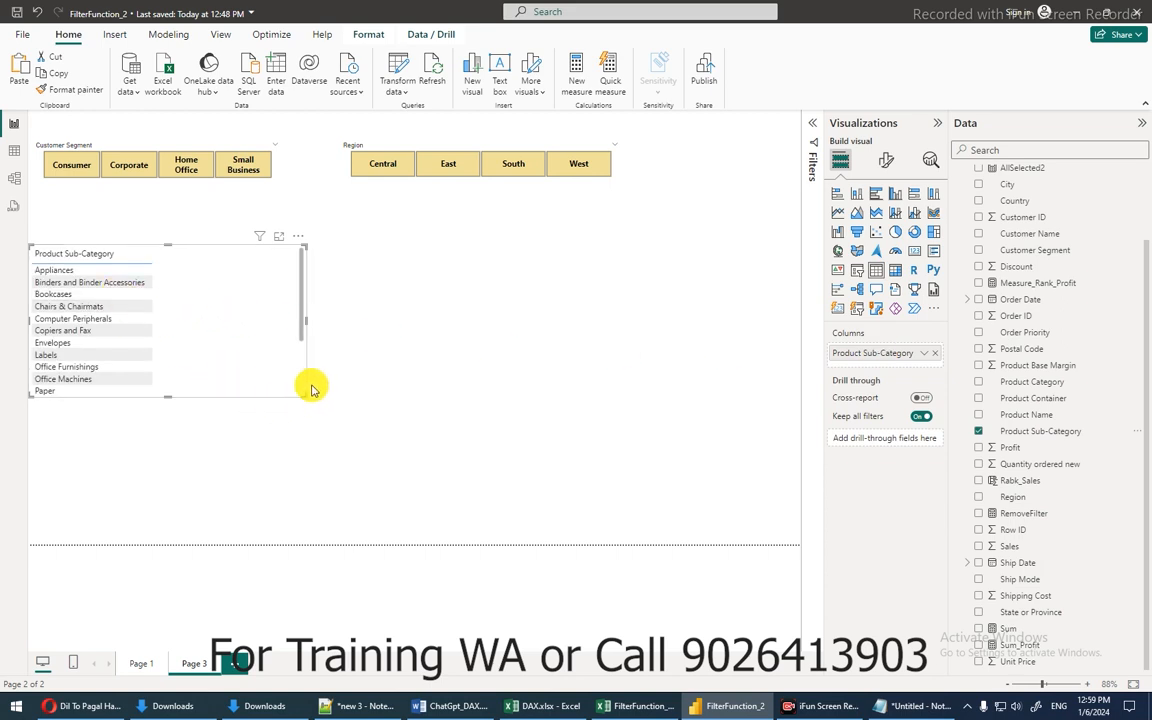
drag(305, 398, 382, 503)
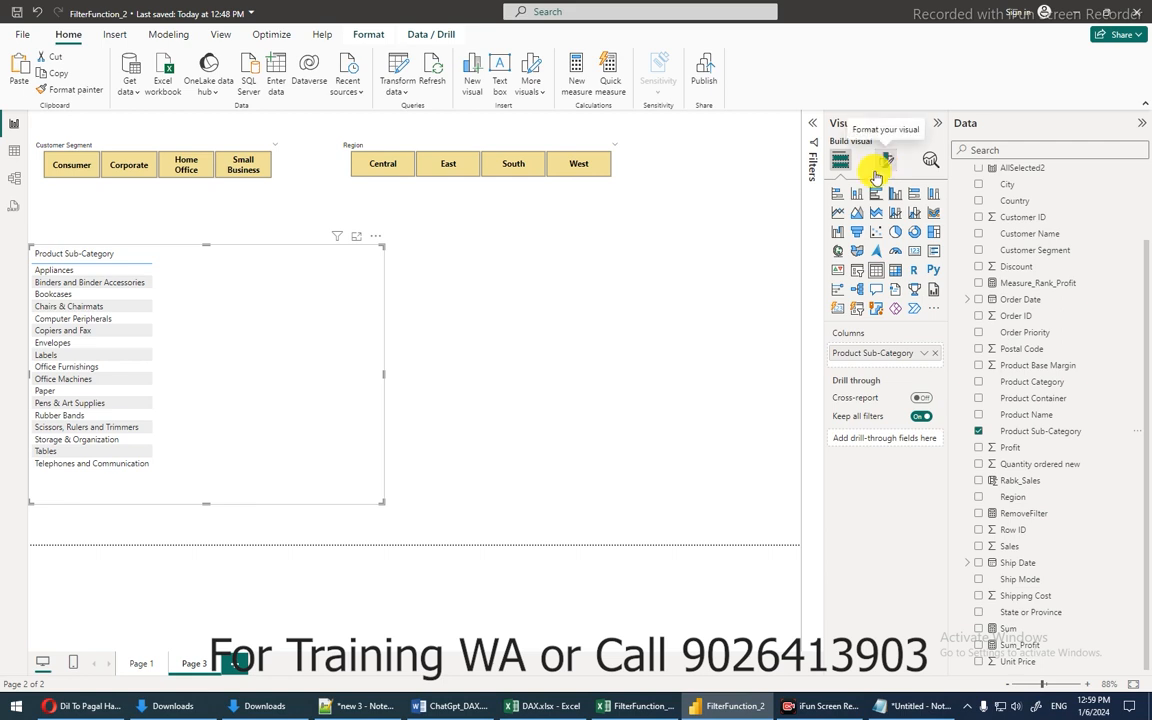
Check the measure cards on Page 1, and add the AllExcept measure as a column of the Page 3 table.
click(138, 665)
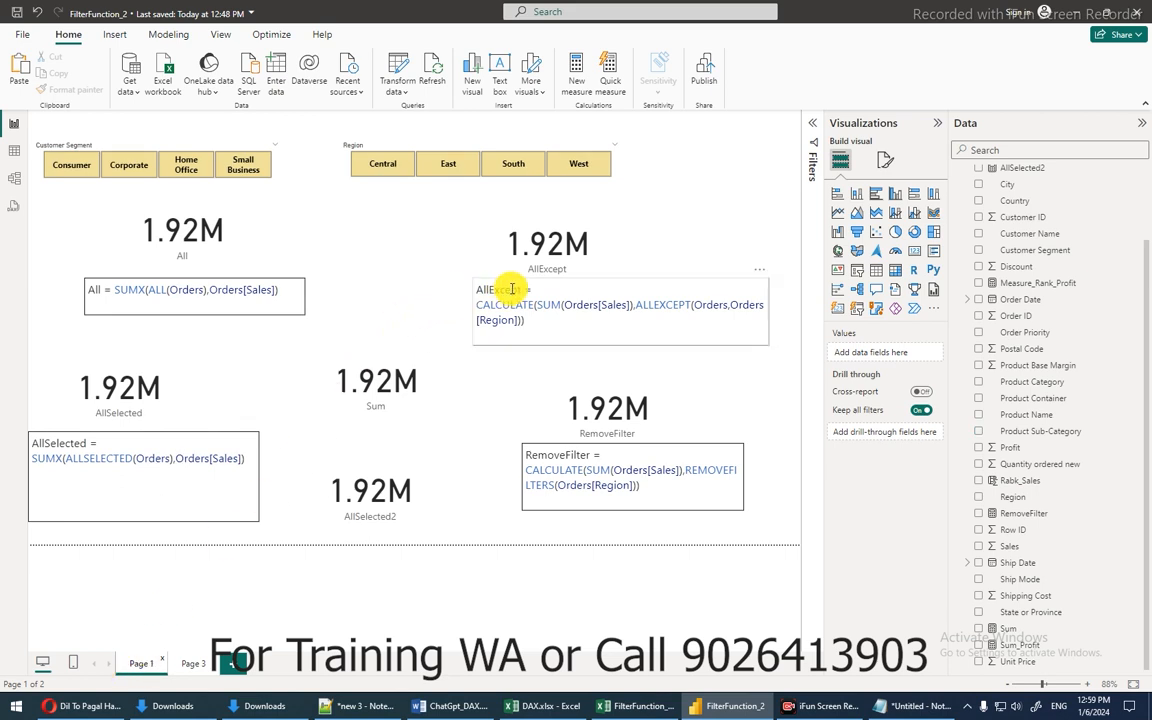
click(193, 663)
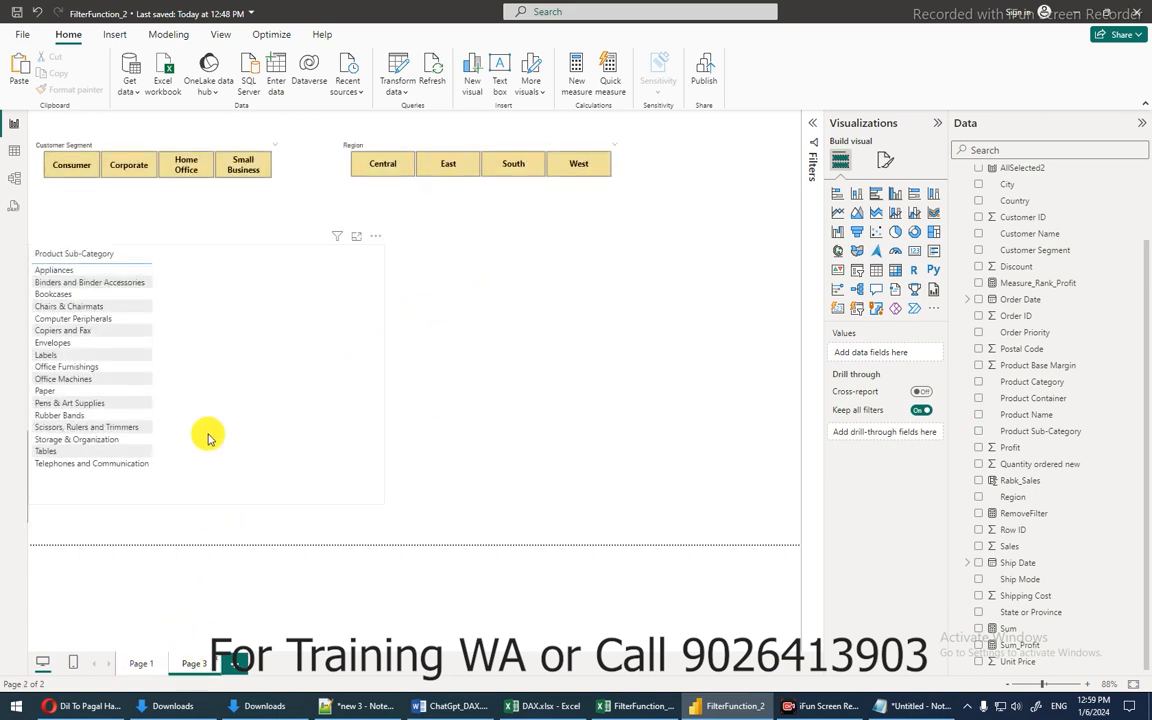
click(208, 316)
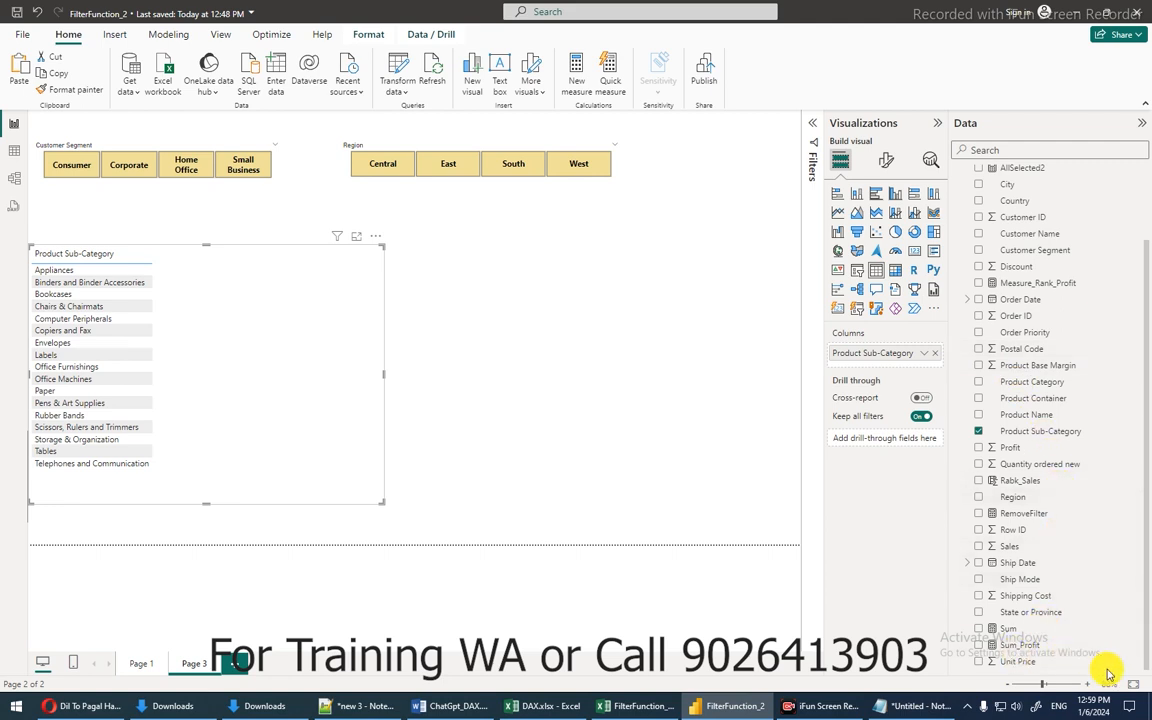
scroll(1050, 527, up, 1)
scroll(1050, 527, up, 2)
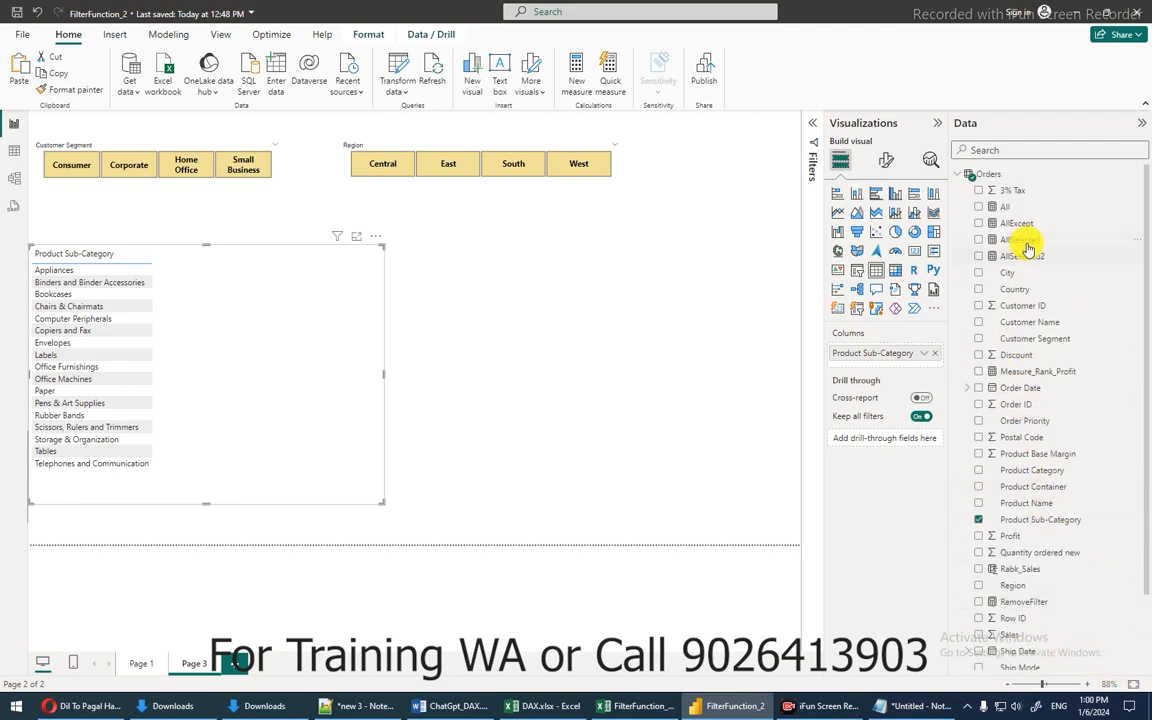
drag(1030, 233, 898, 373)
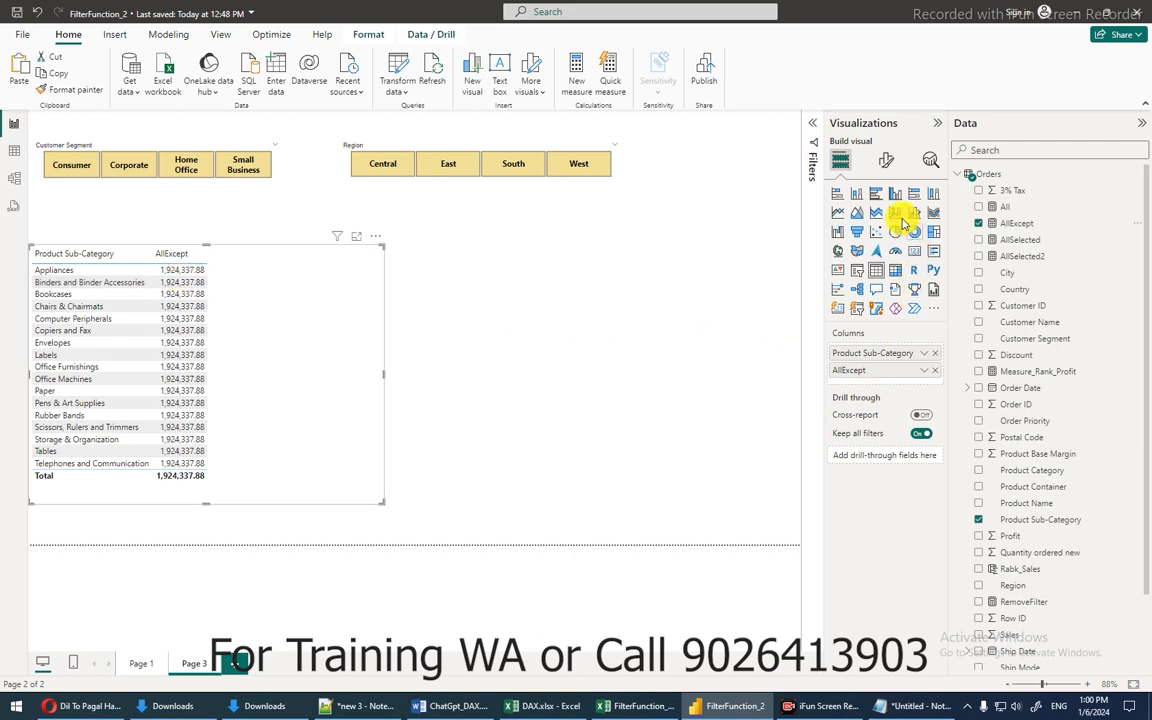
Set the font size of the table's values to 15.
click(886, 161)
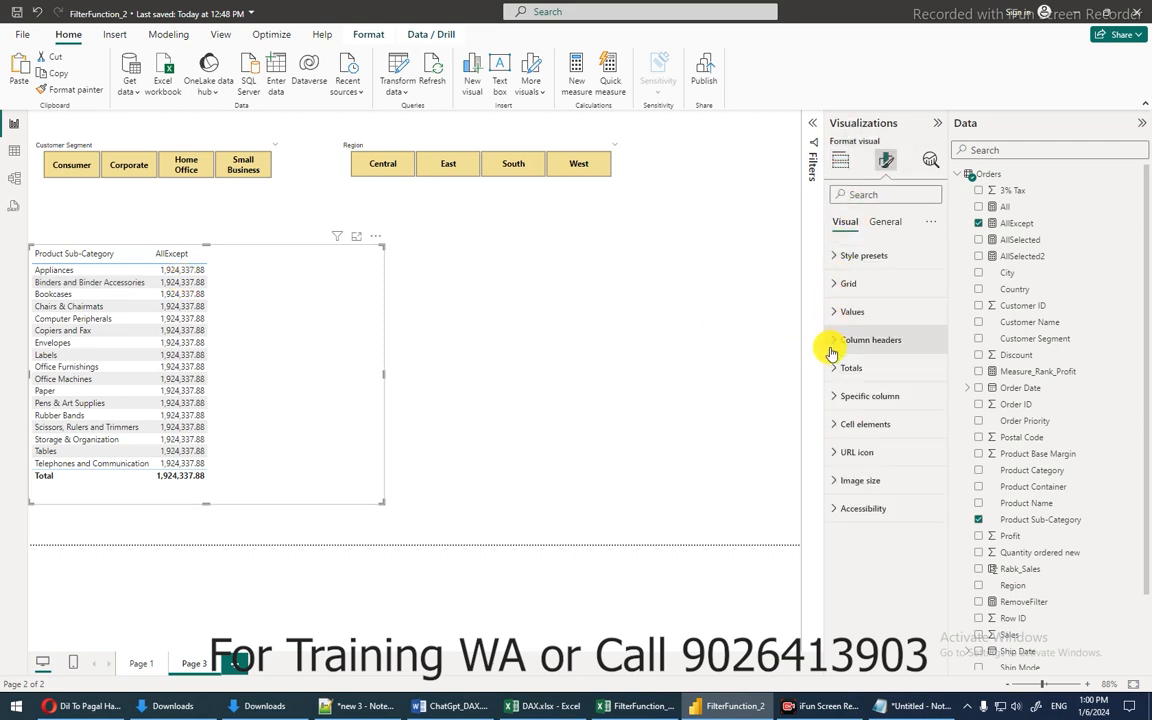
click(833, 312)
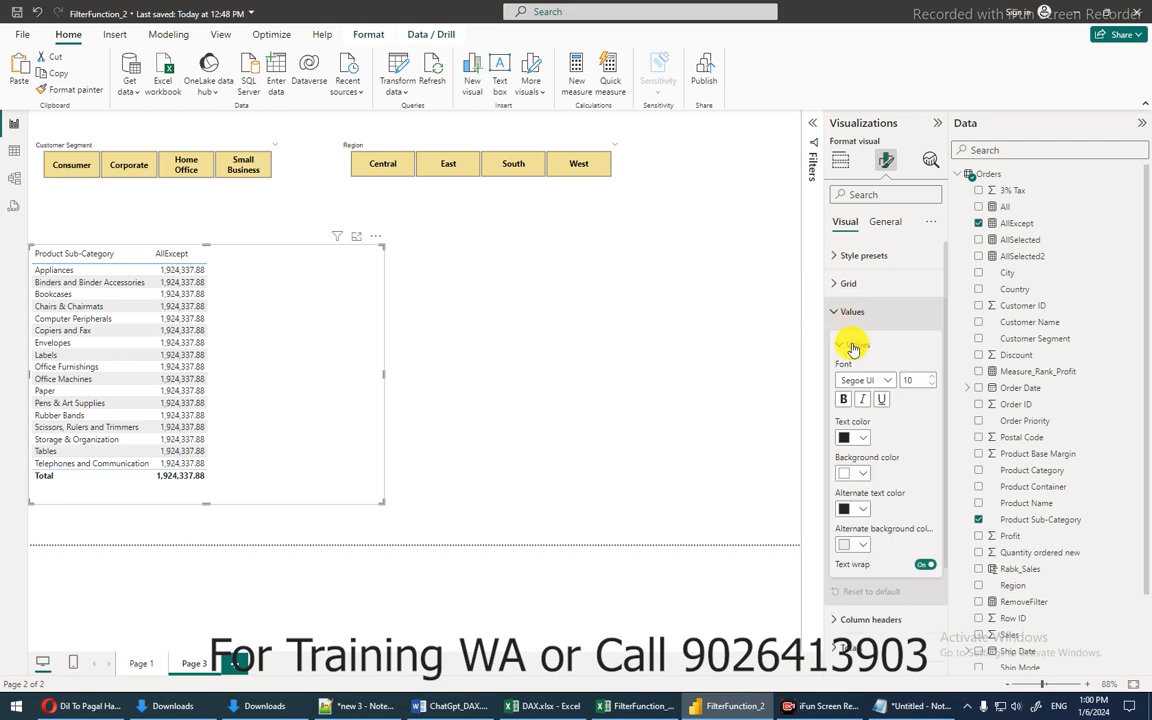
click(932, 380)
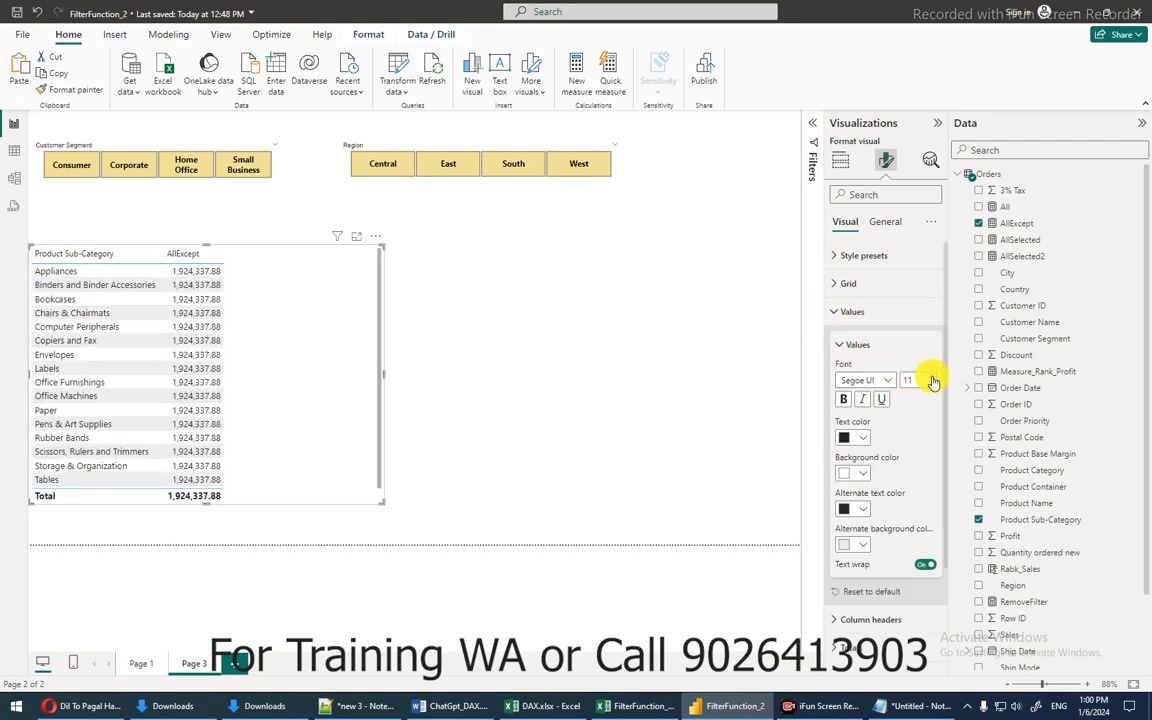
click(932, 379)
click(932, 379)
click(932, 379)
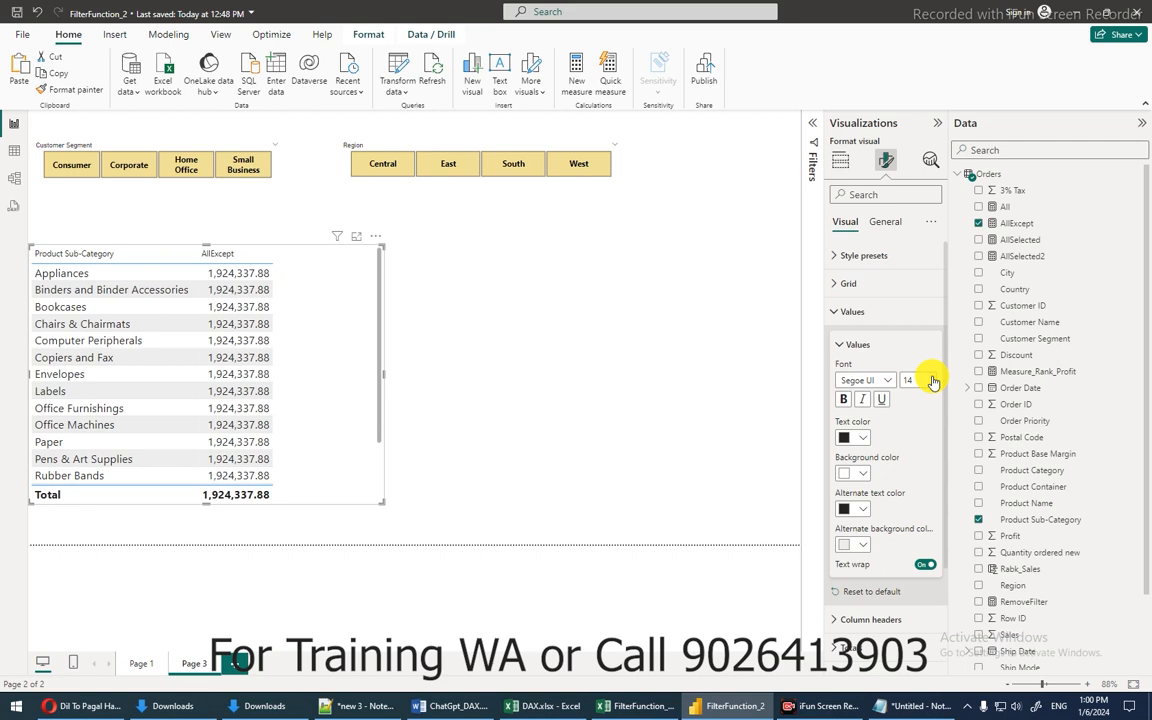
click(932, 379)
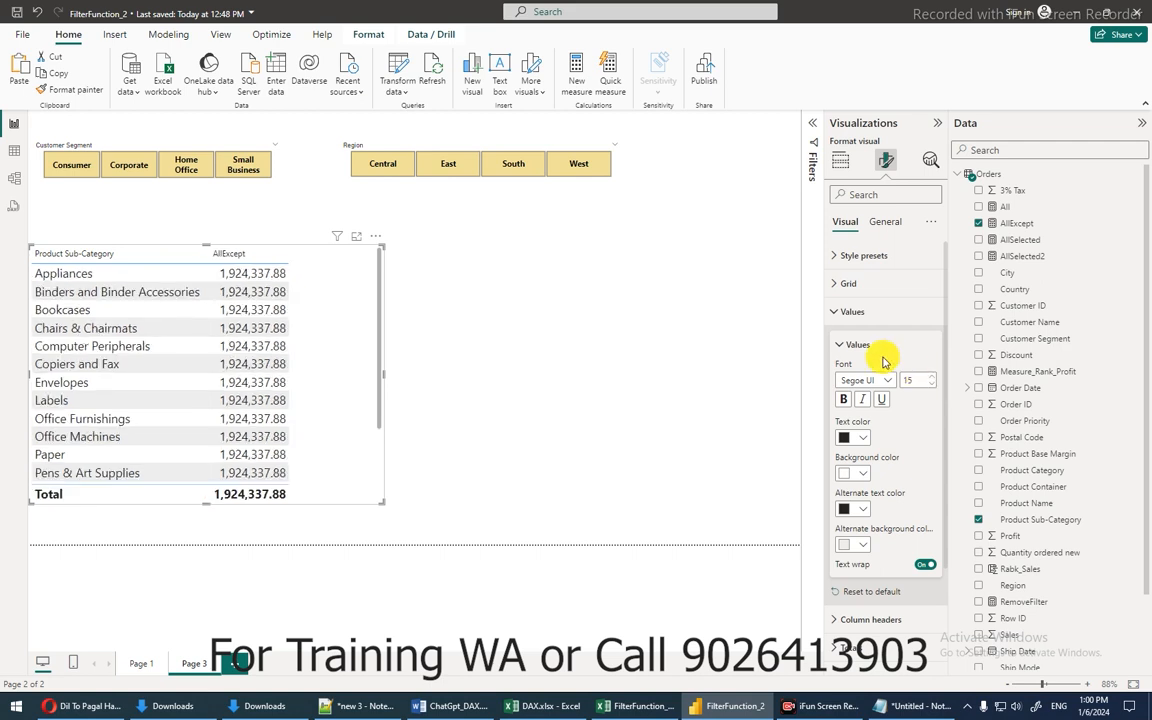
click(838, 344)
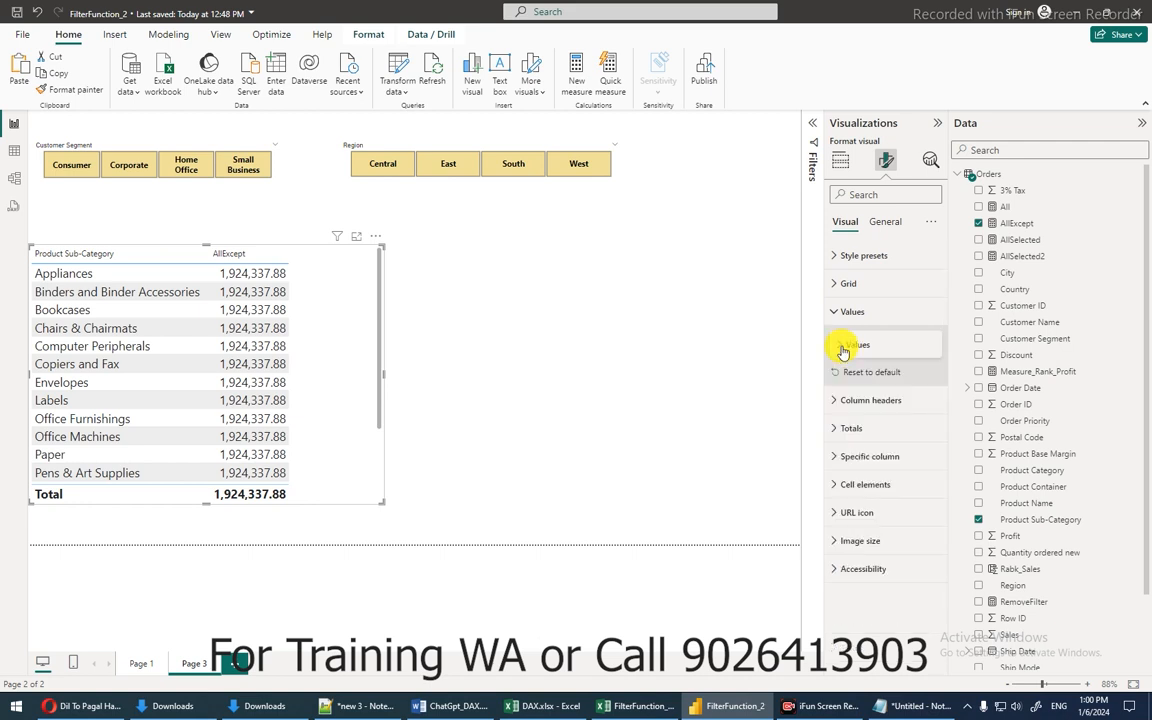
Set the table's column header font size to 13 and enlarge the table, placing it centrally just below the slicers.
click(836, 404)
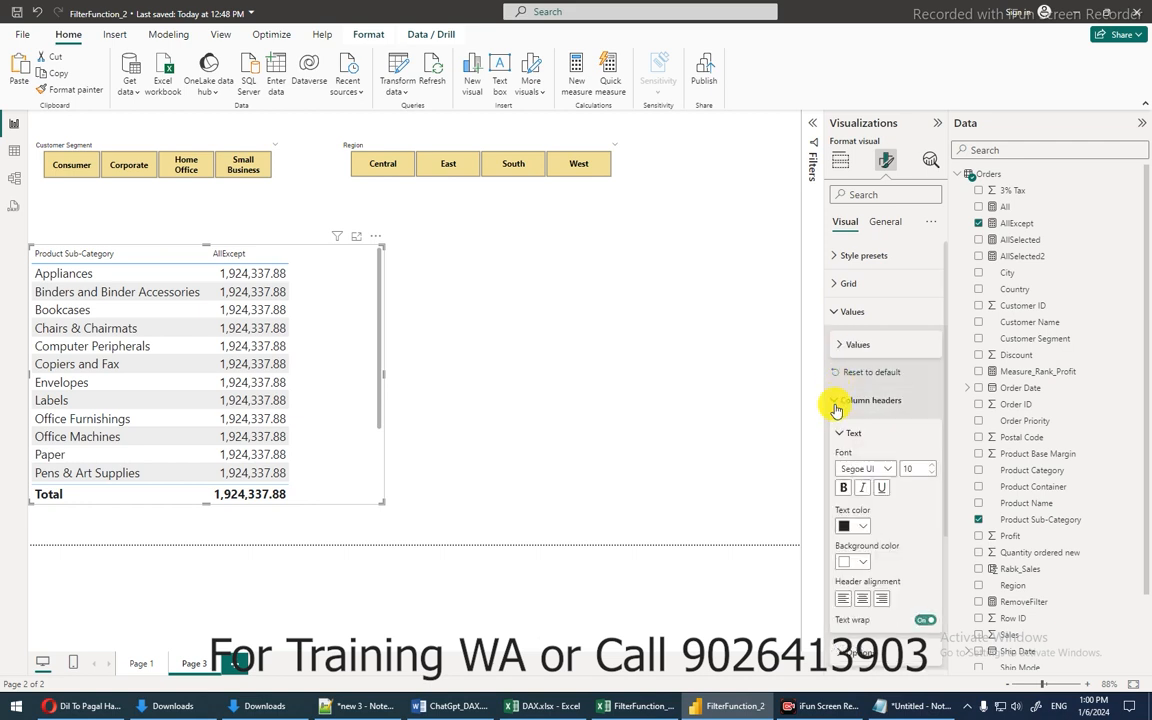
click(931, 466)
click(931, 466)
click(931, 466)
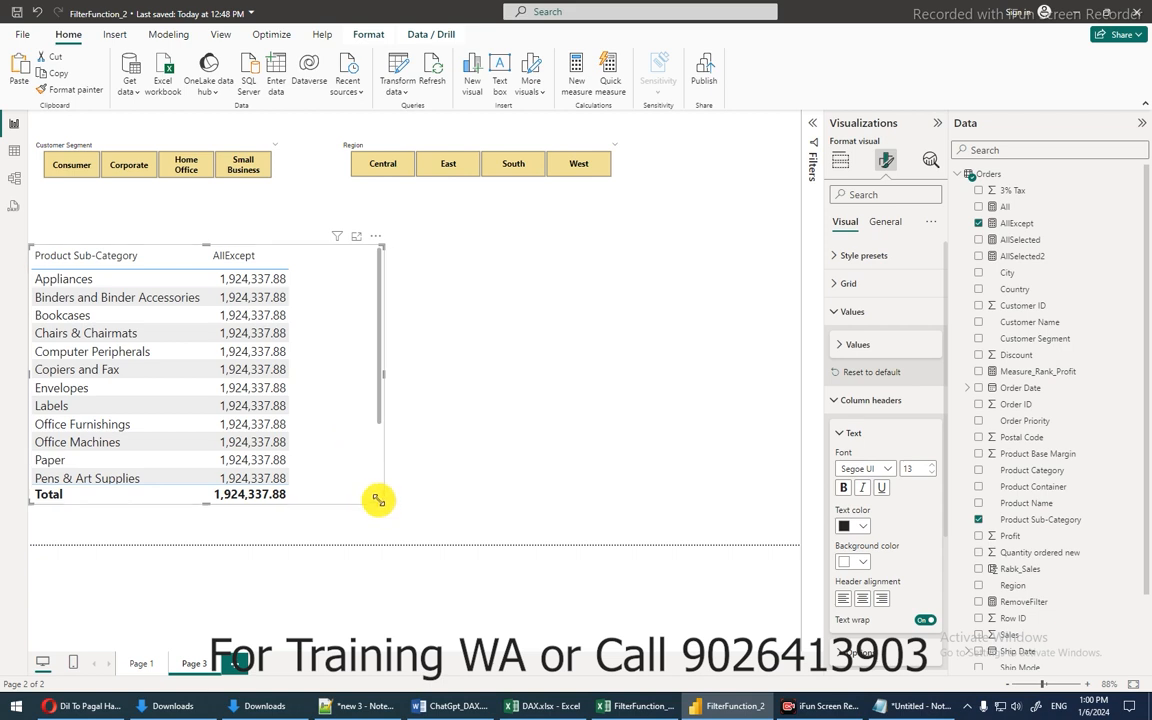
drag(378, 500, 414, 535)
drag(373, 270, 533, 222)
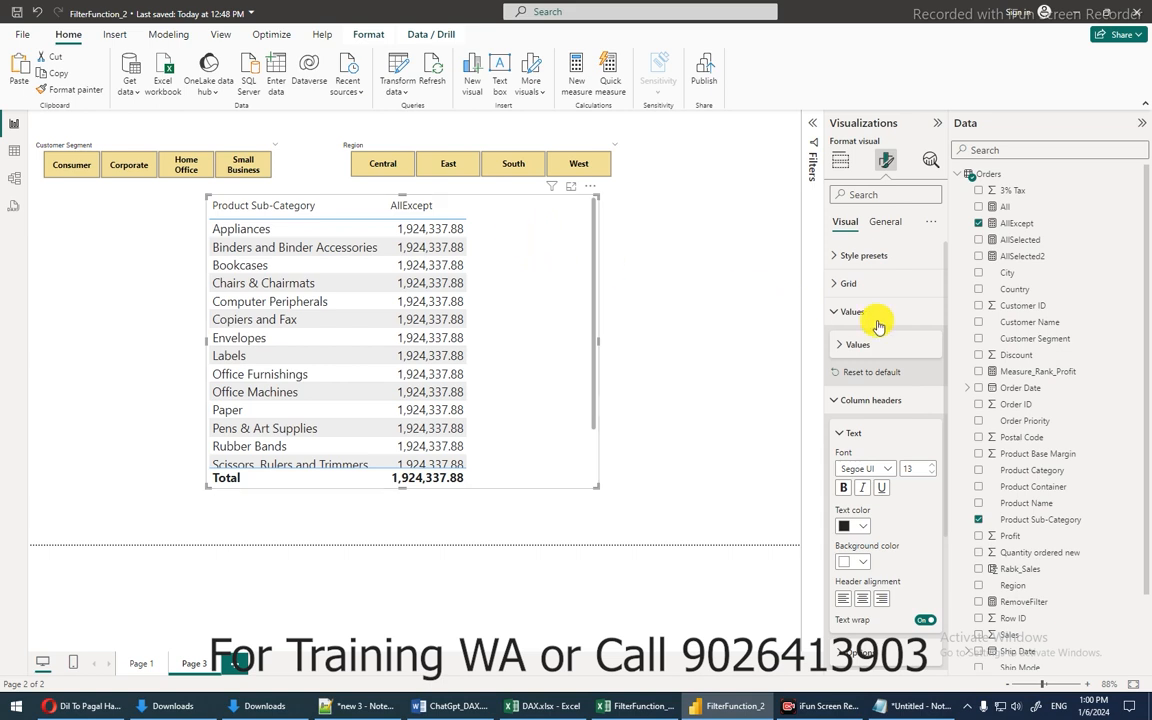
Copy the full DAX formula of the AllExcept measure without changing it.
click(1030, 224)
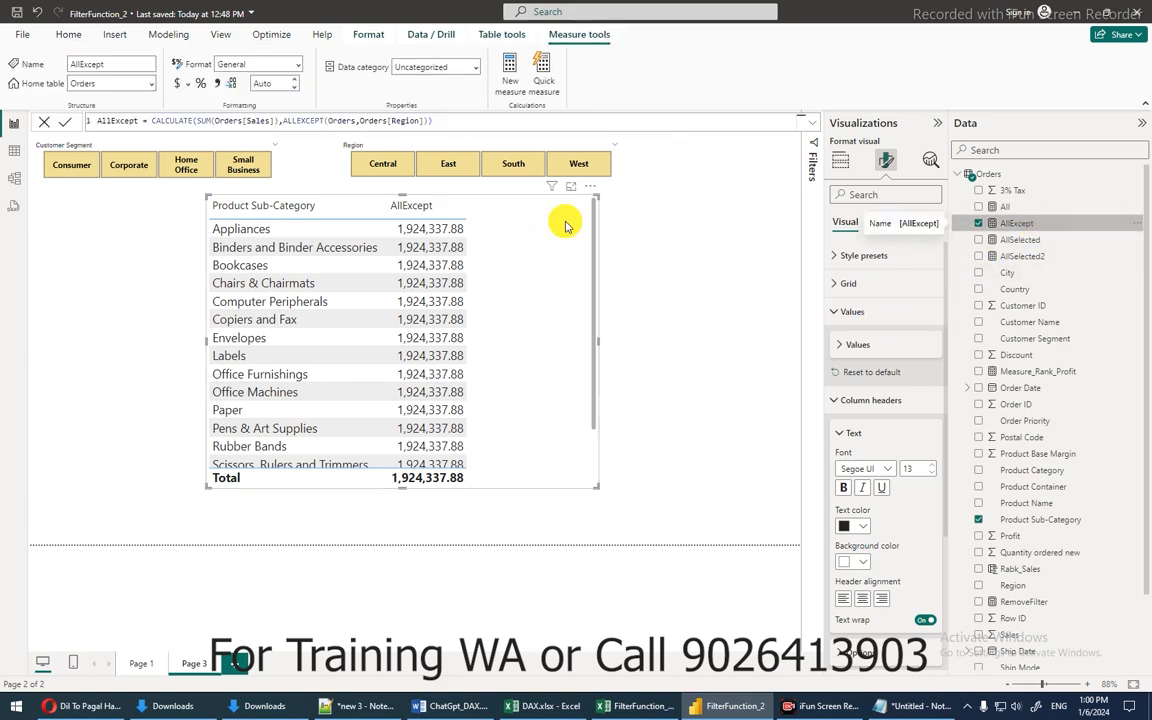
click(84, 121)
key(ctrl+c)
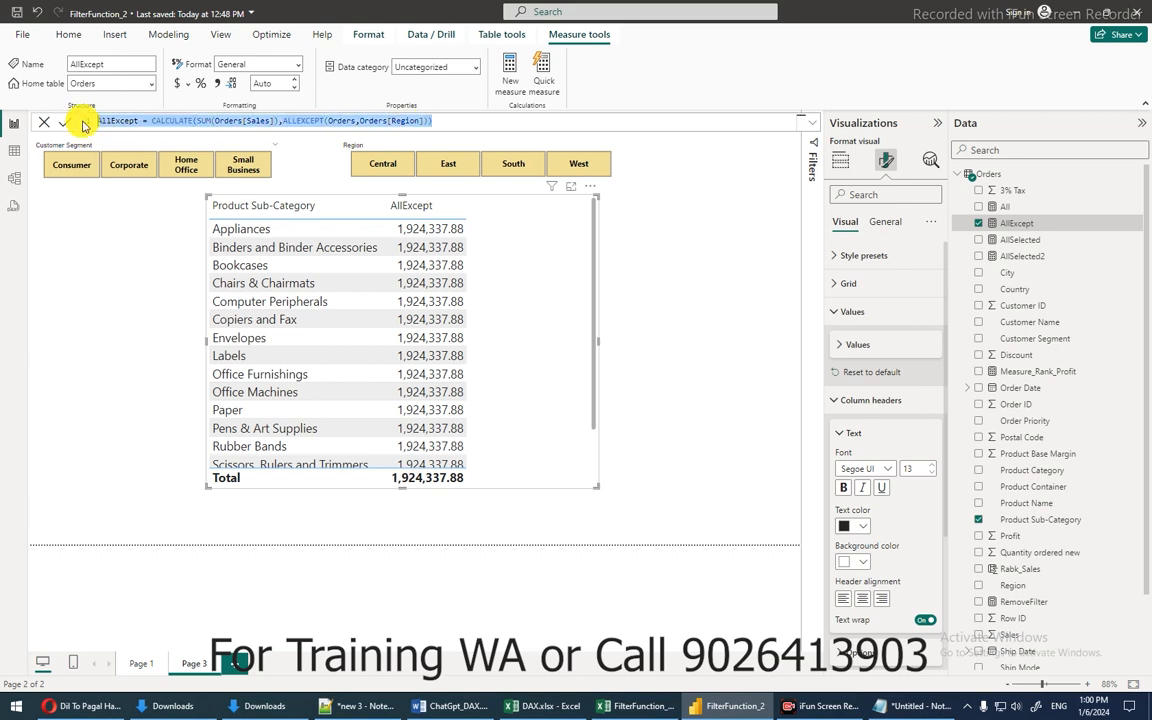
key(Escape)
click(688, 165)
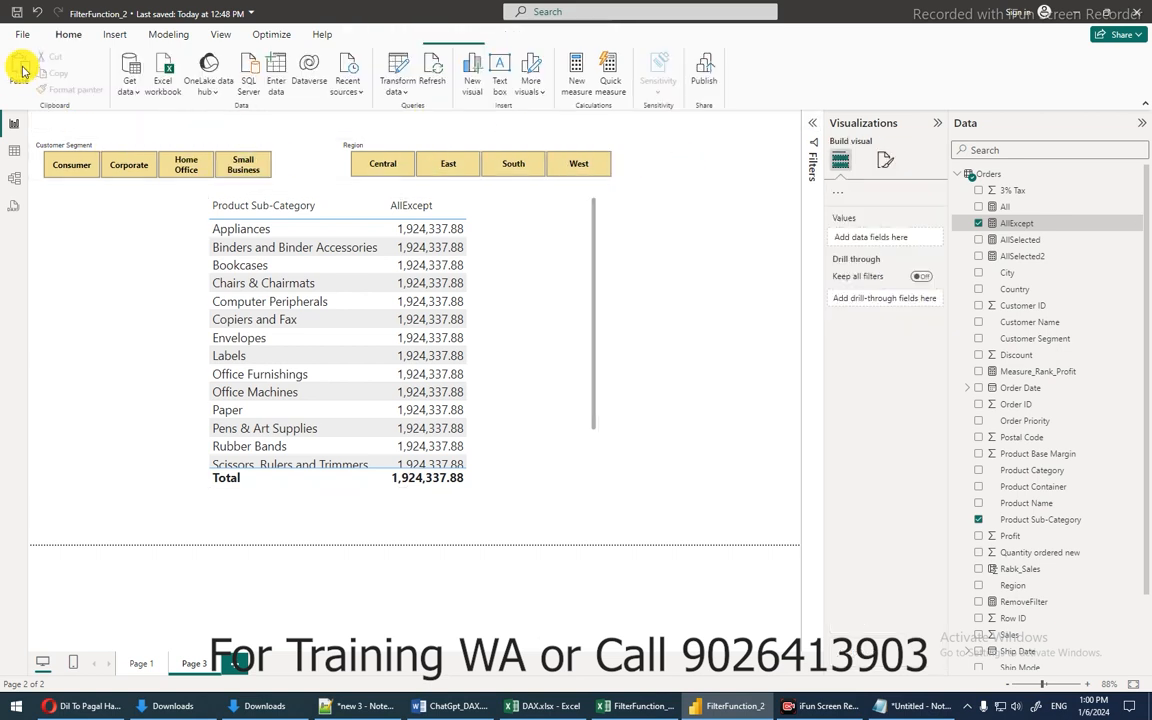
Insert a text box beside the table and paste the copied AllExcept formula into it.
click(113, 35)
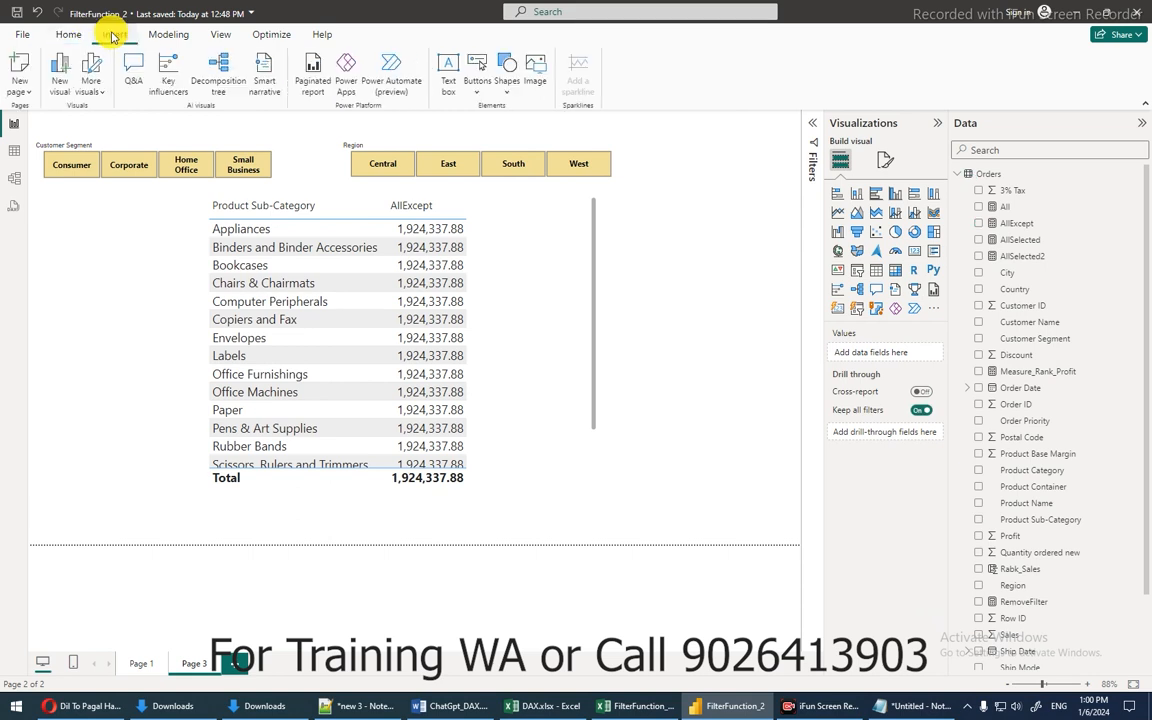
click(447, 78)
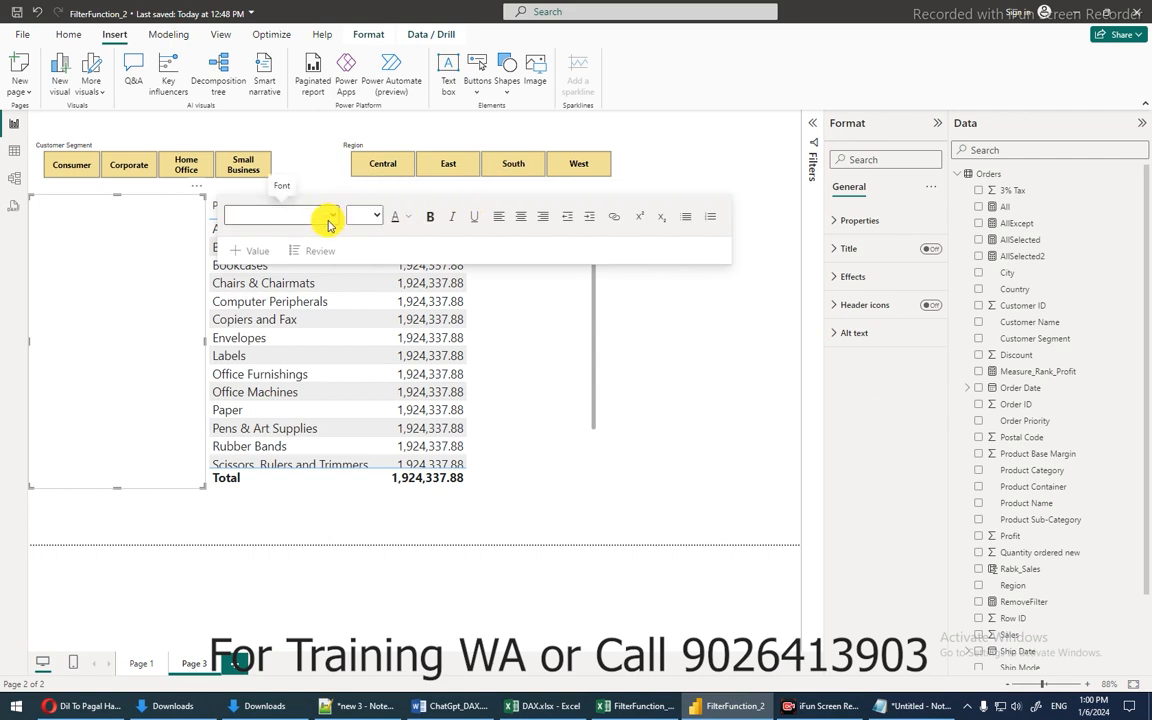
click(152, 241)
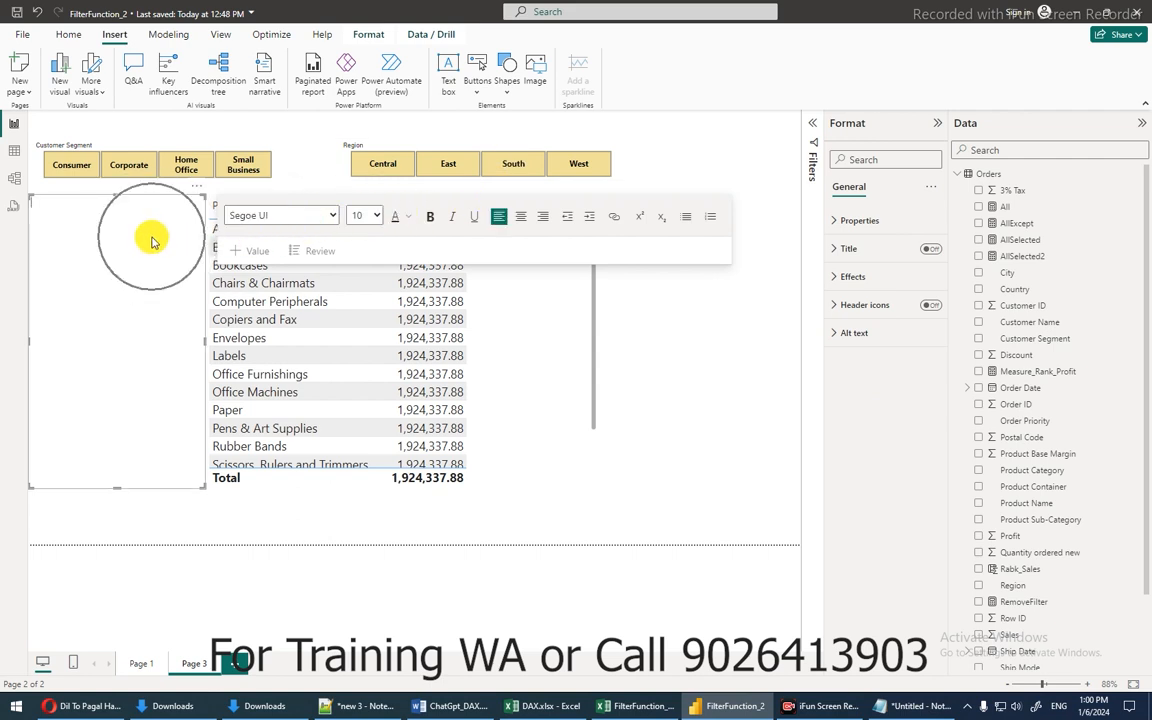
key(ctrl+v)
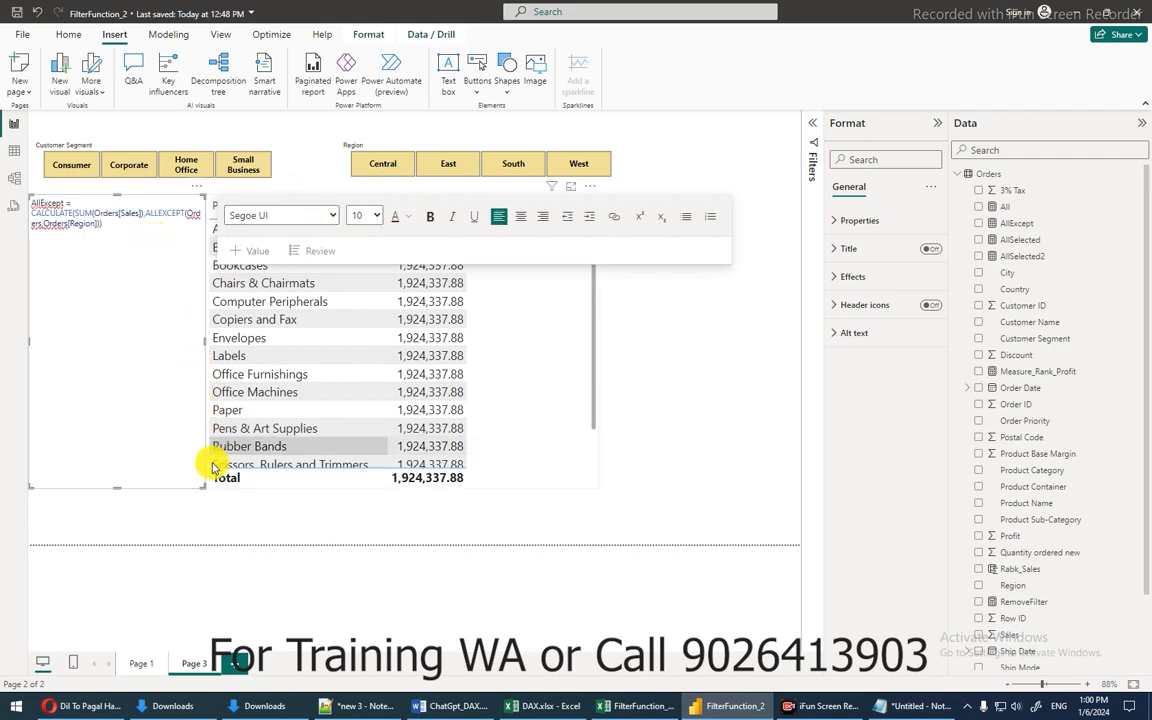
Shrink the formula text box and place it beside the table, just under the Customer Segment slicer.
drag(204, 487, 175, 305)
drag(179, 261, 182, 253)
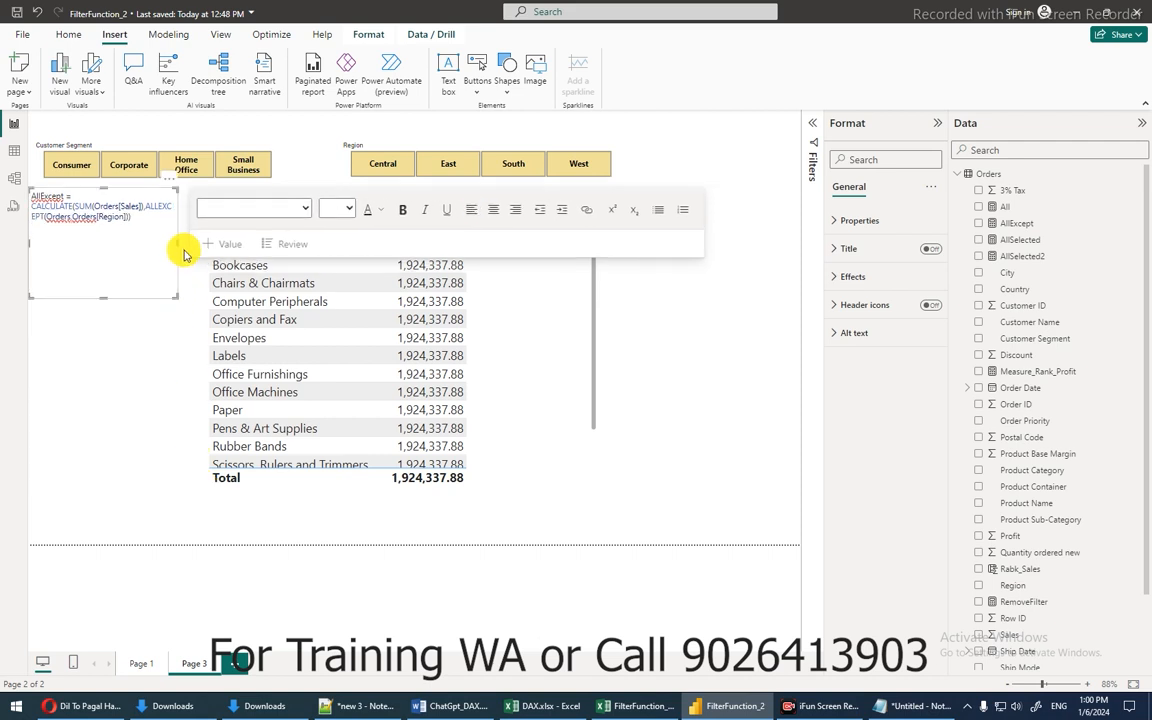
click(195, 237)
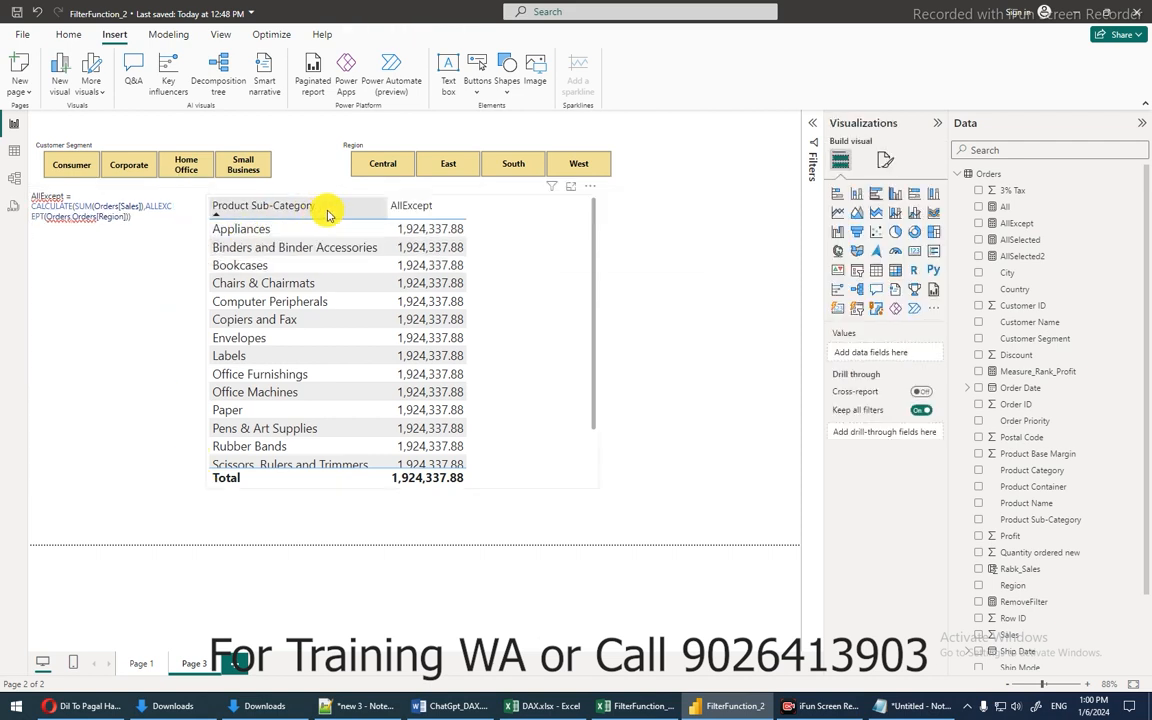
Try to enlarge the formula text in the text box with font sizes 16 and 28.
click(141, 204)
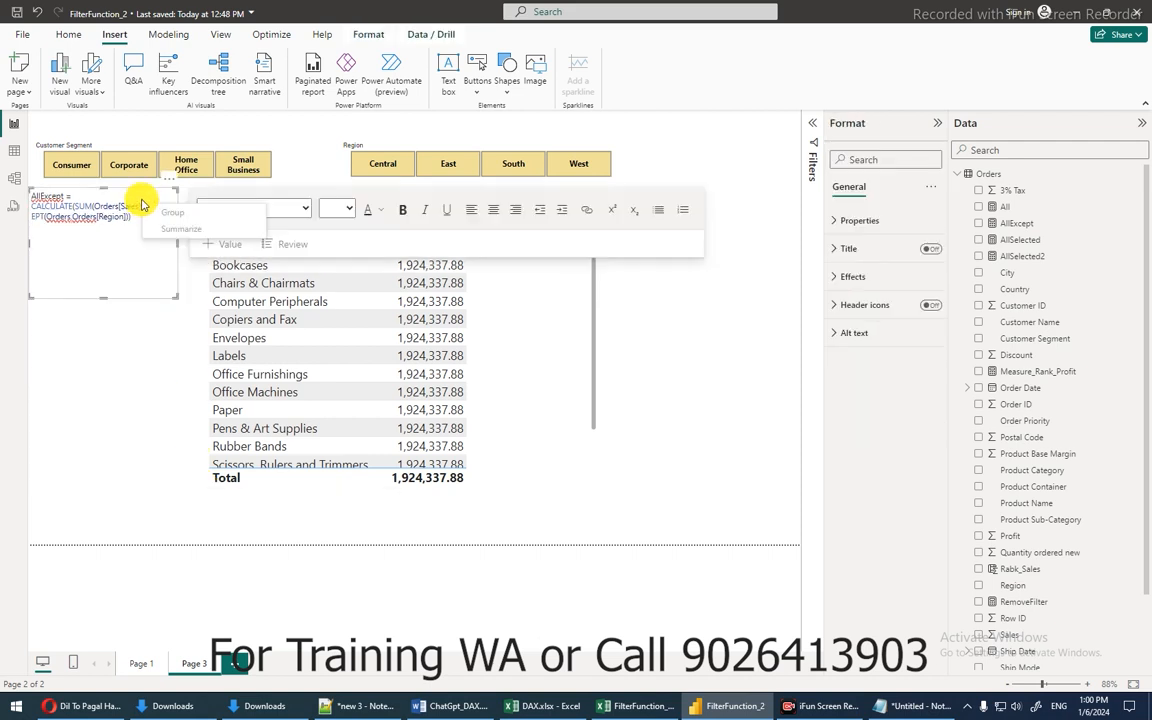
click(351, 210)
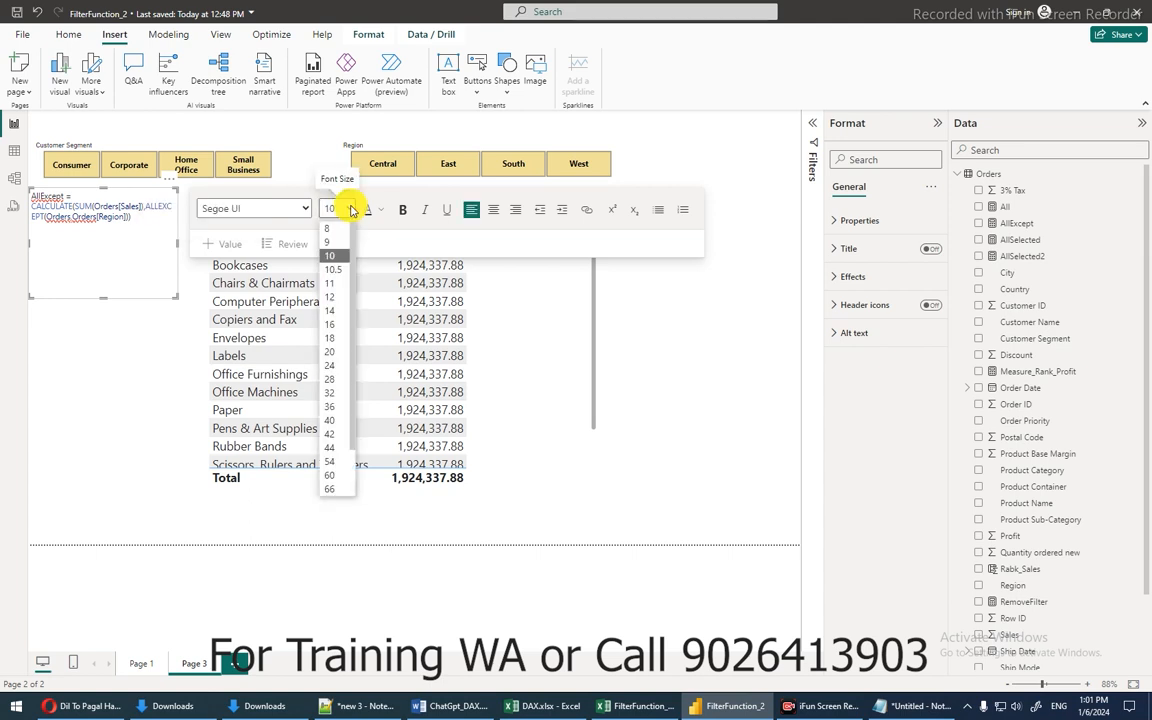
click(330, 325)
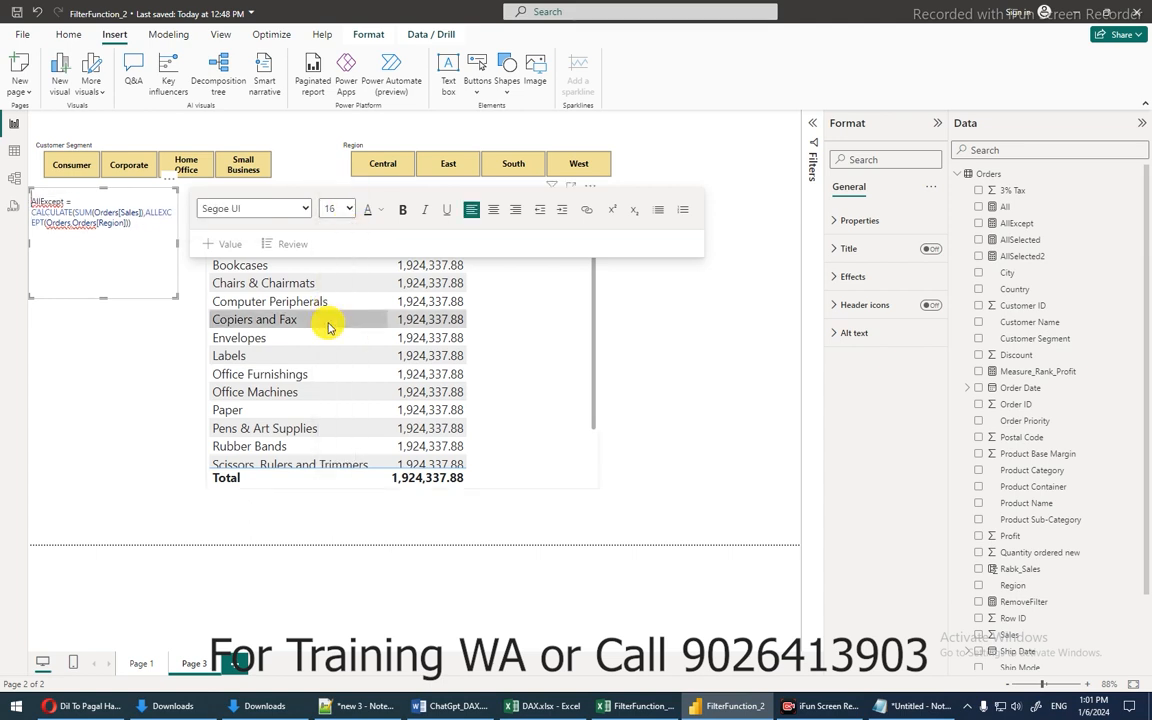
click(351, 211)
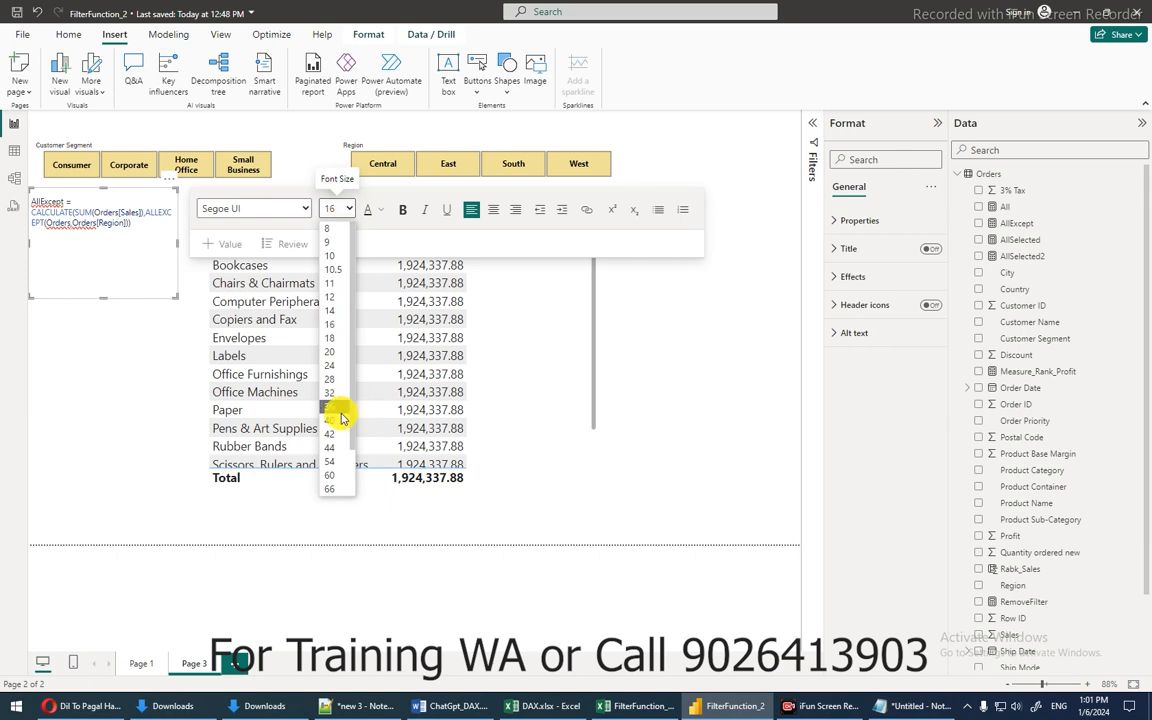
click(333, 380)
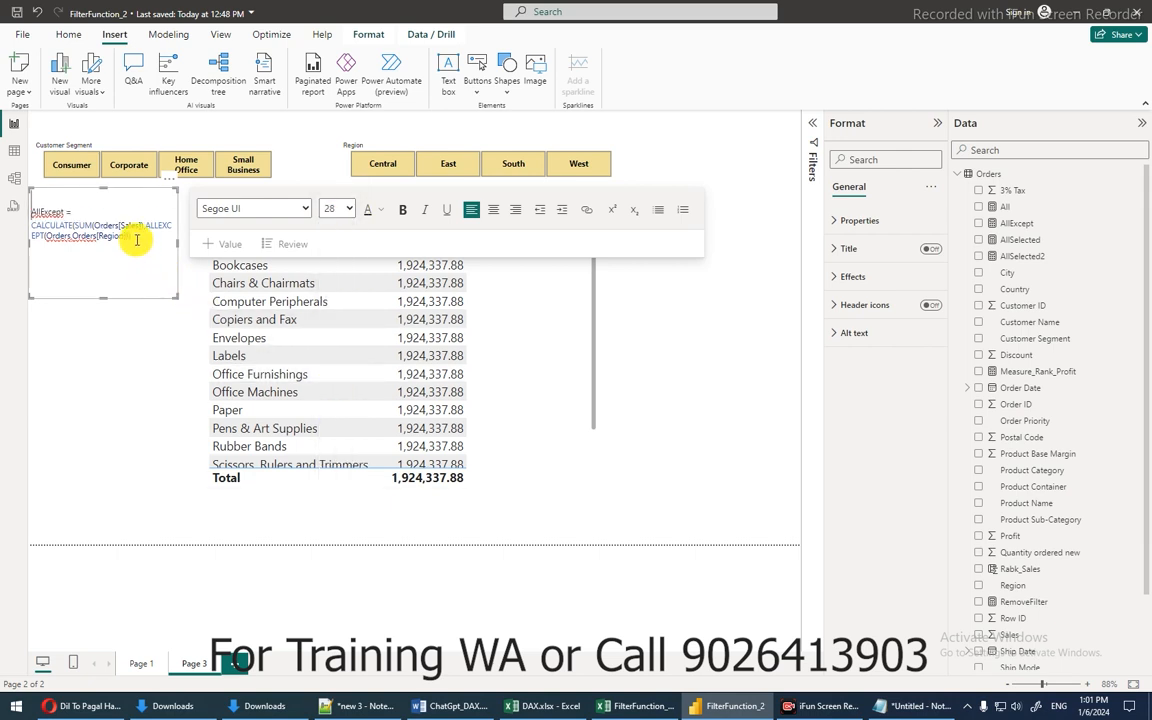
click(14, 205)
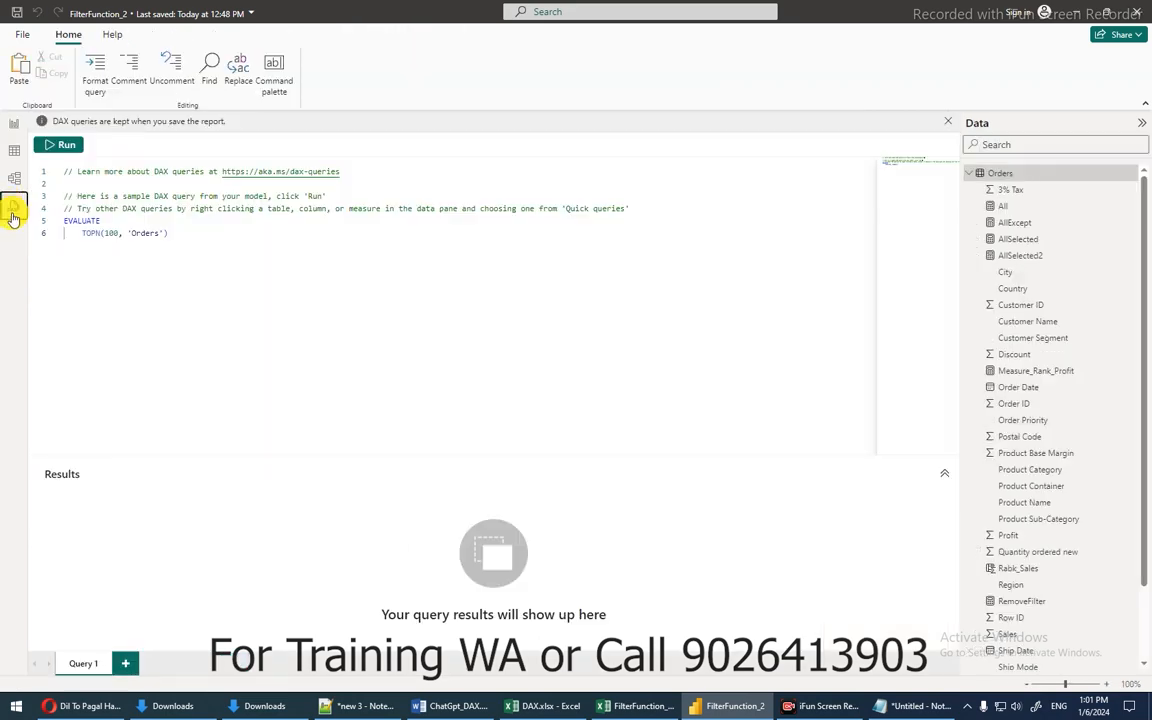
click(14, 124)
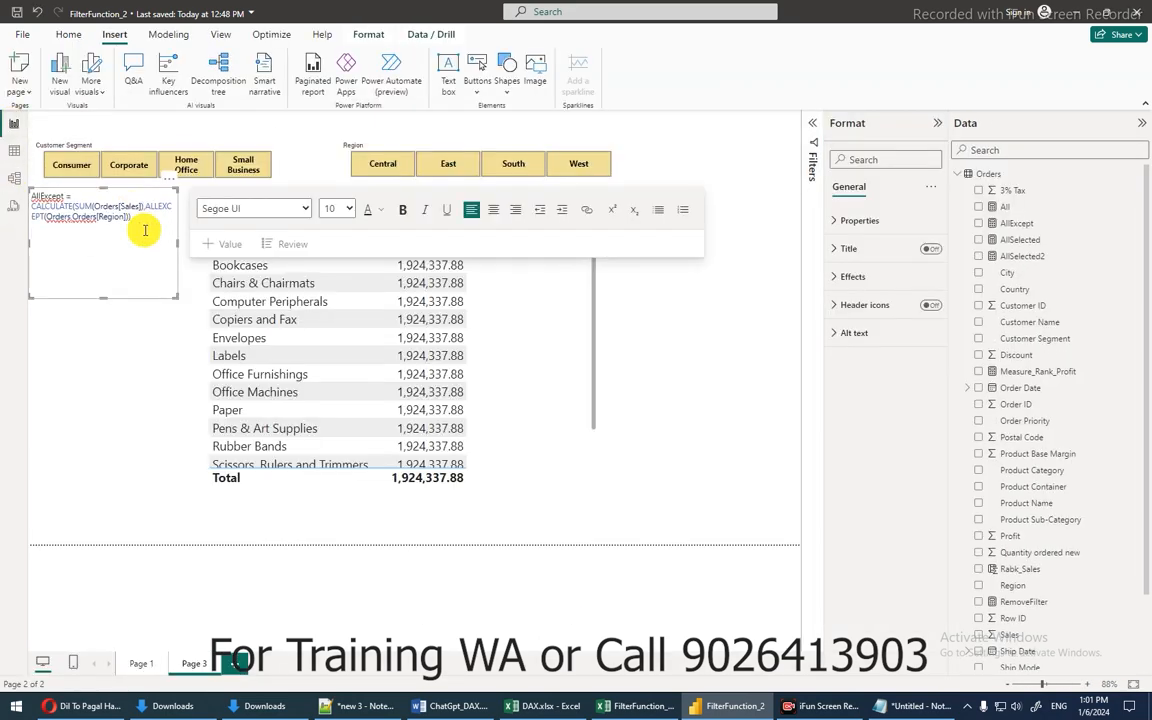
Set the entire formula's font size to 18 and reshape its text box into a wide, short strip that holds it on one line.
key(ctrl+a)
click(330, 209)
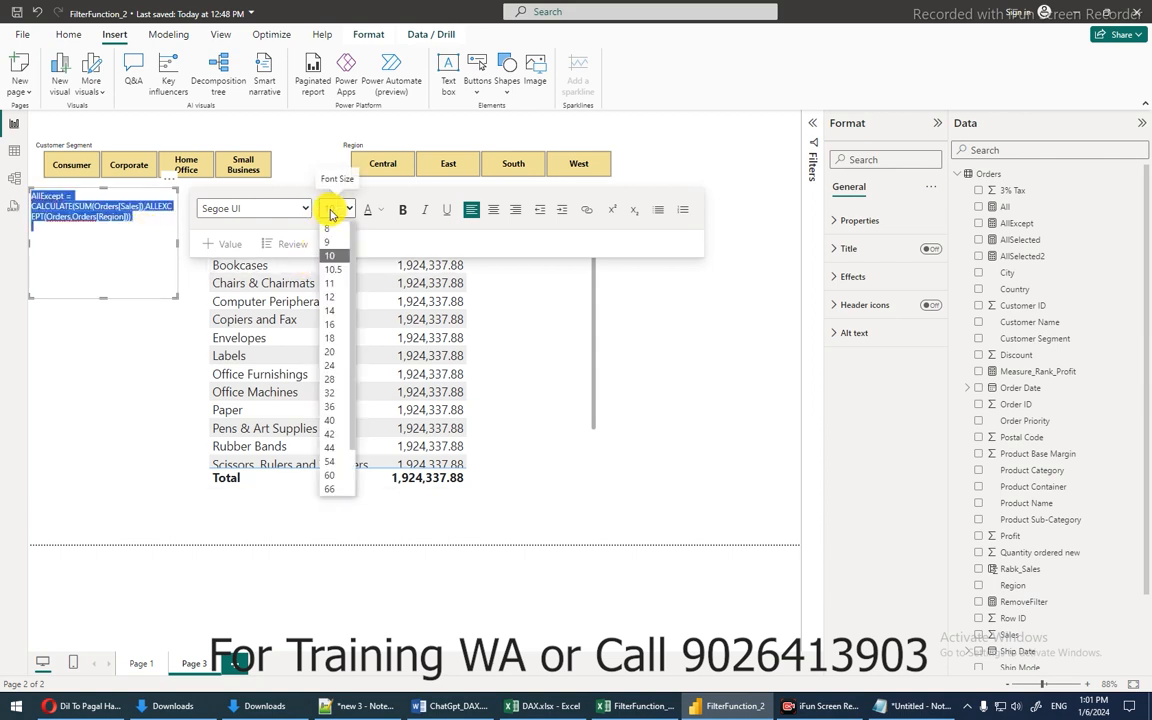
click(331, 338)
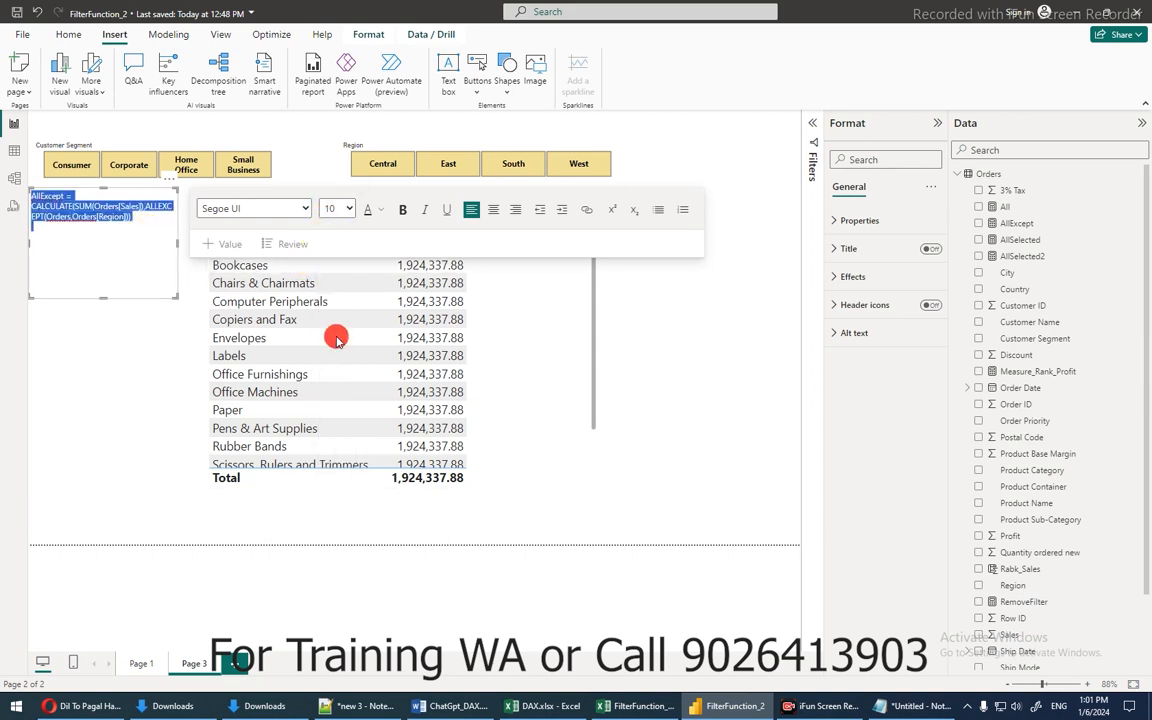
drag(176, 297, 617, 218)
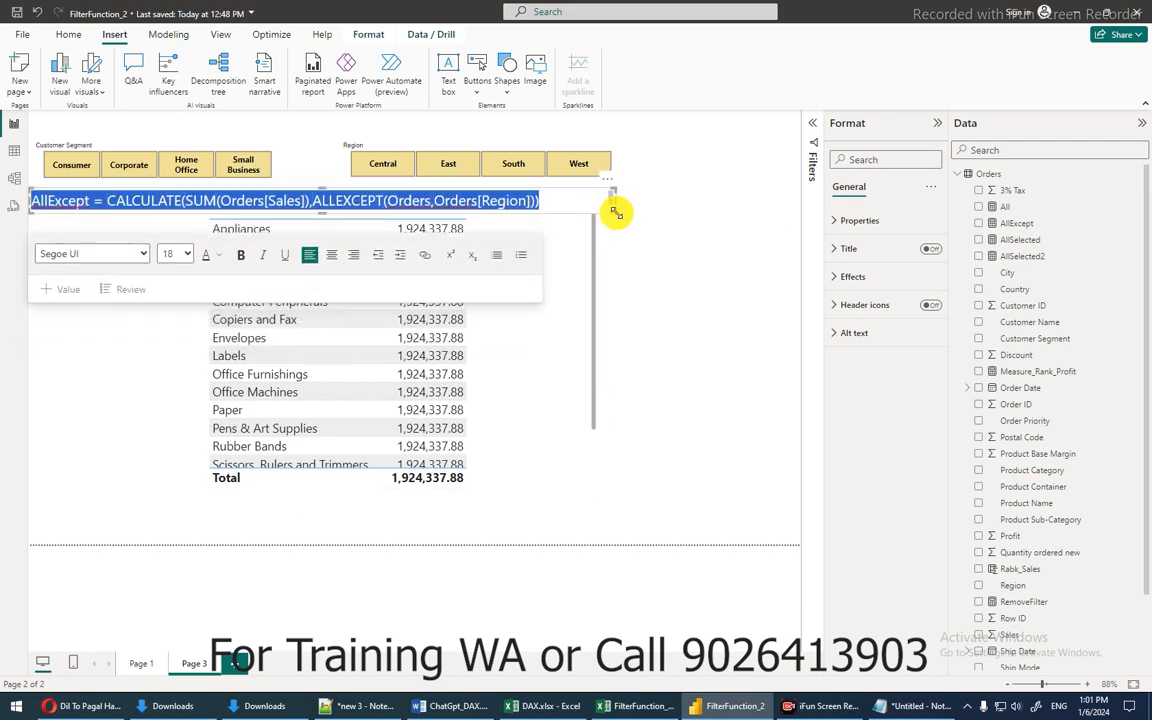
Move the Product Sub-Category table down below the formula text box and across toward the page's right edge.
click(568, 301)
drag(572, 313, 575, 295)
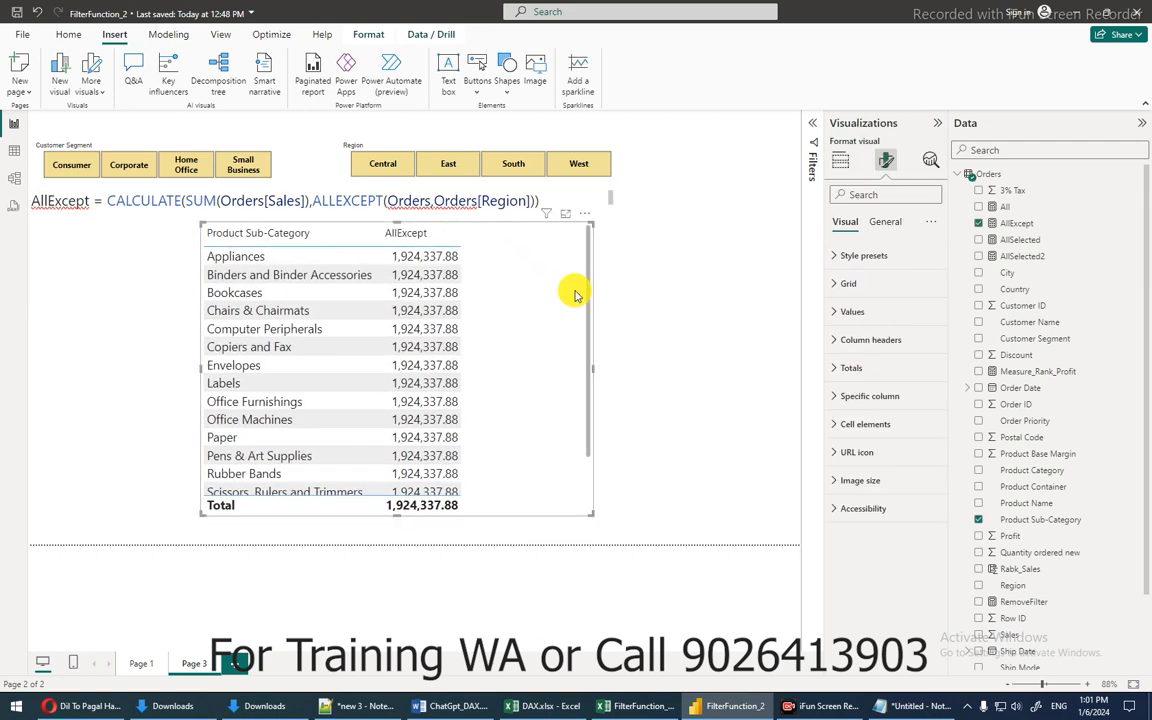
click(592, 188)
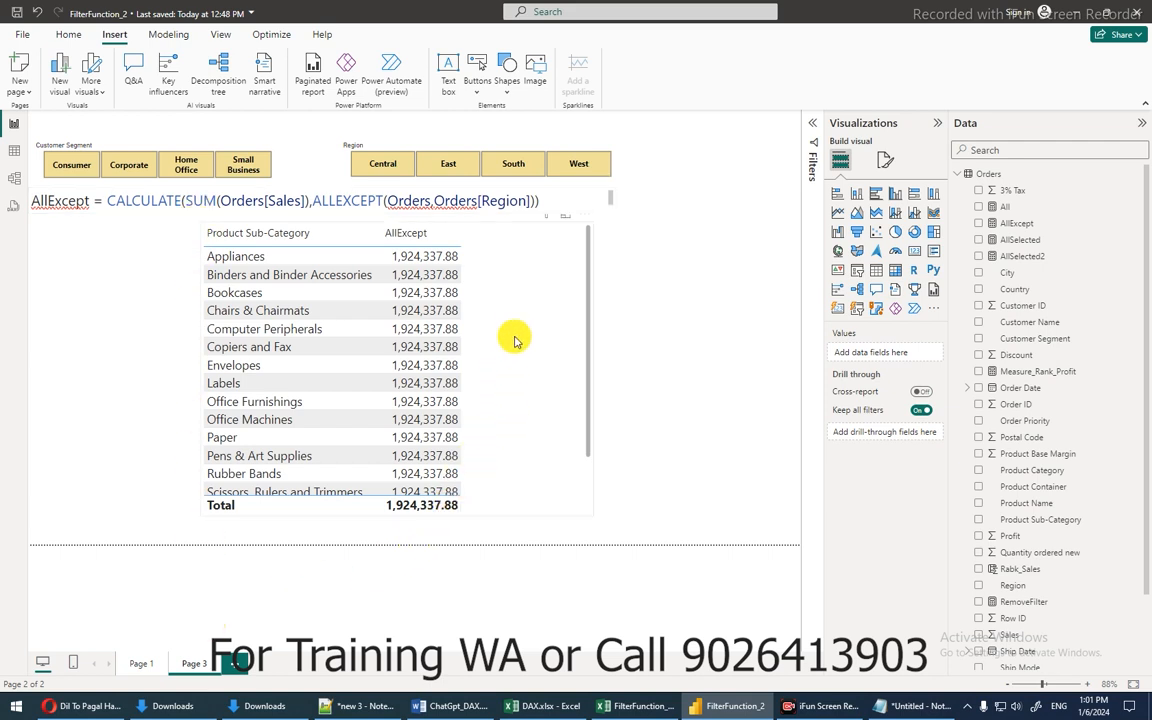
drag(527, 314, 707, 278)
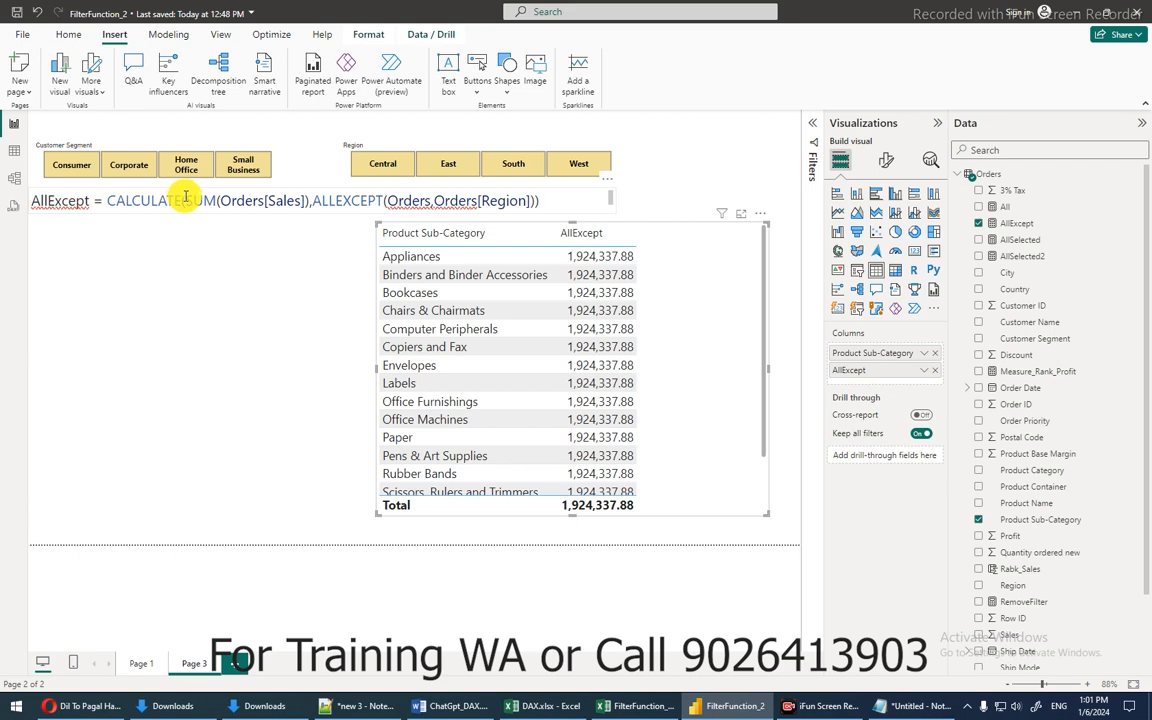
Examine the SUM(Orders[Sales]) and ALLEXCEPT(Orders,Orders[Region]) parts of the formula by highlighting each in turn.
drag(193, 200, 310, 201)
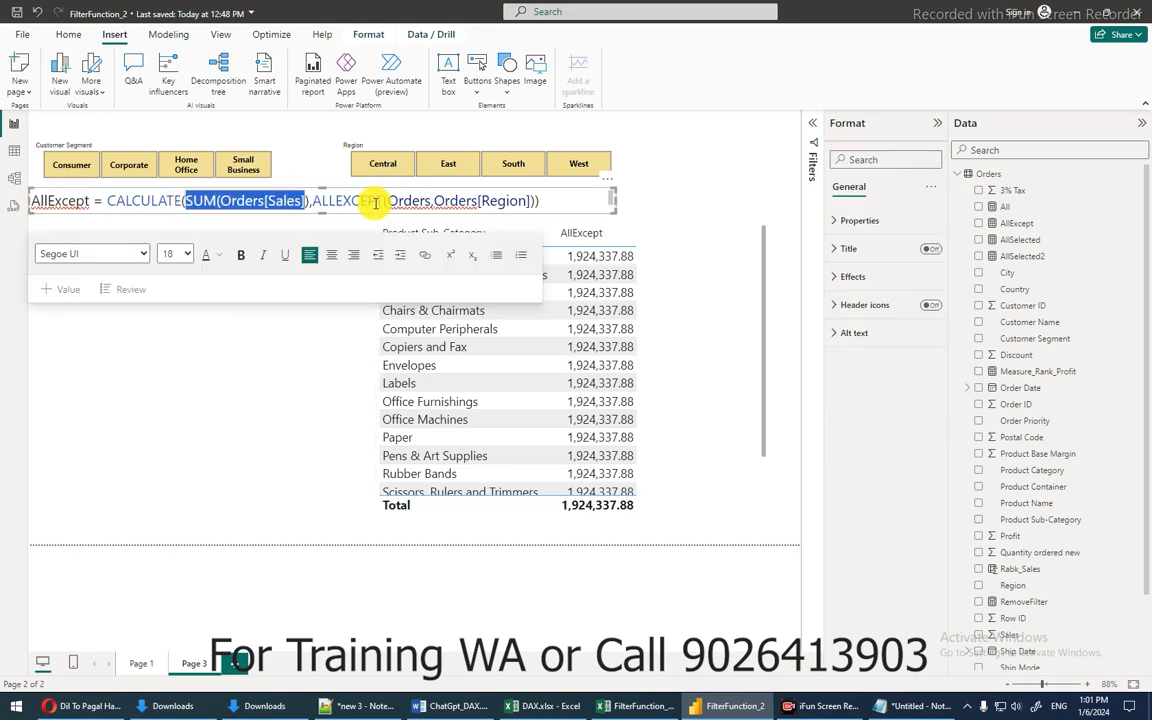
click(200, 362)
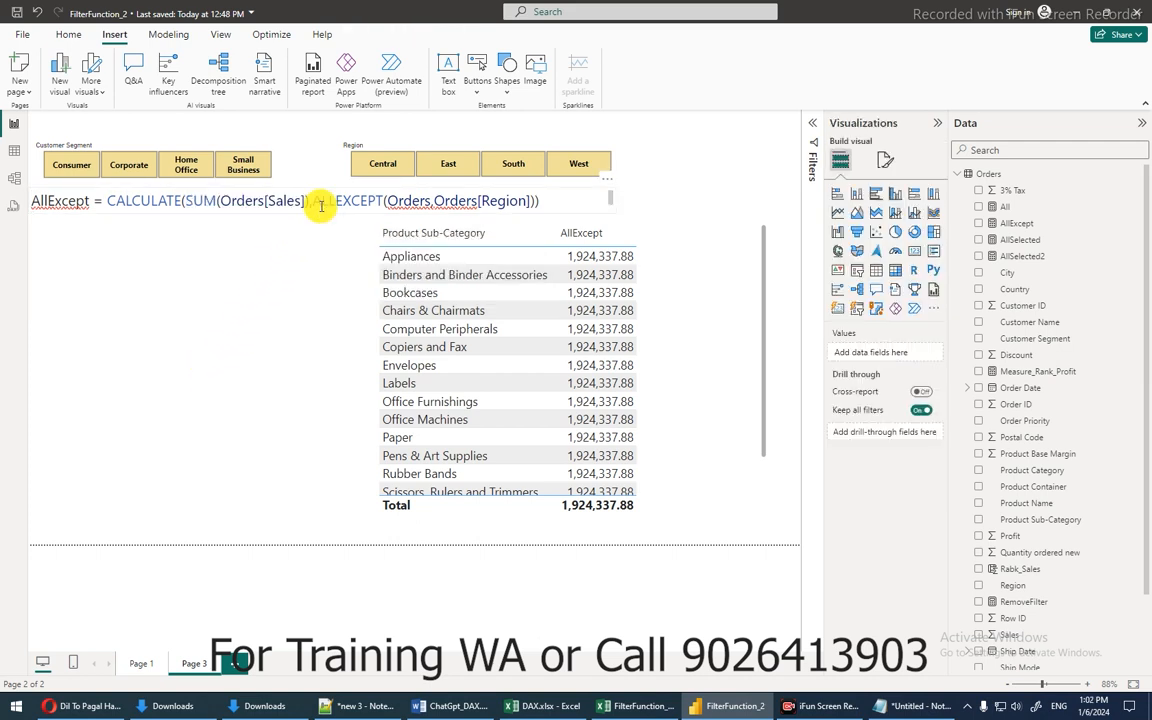
drag(313, 200, 513, 200)
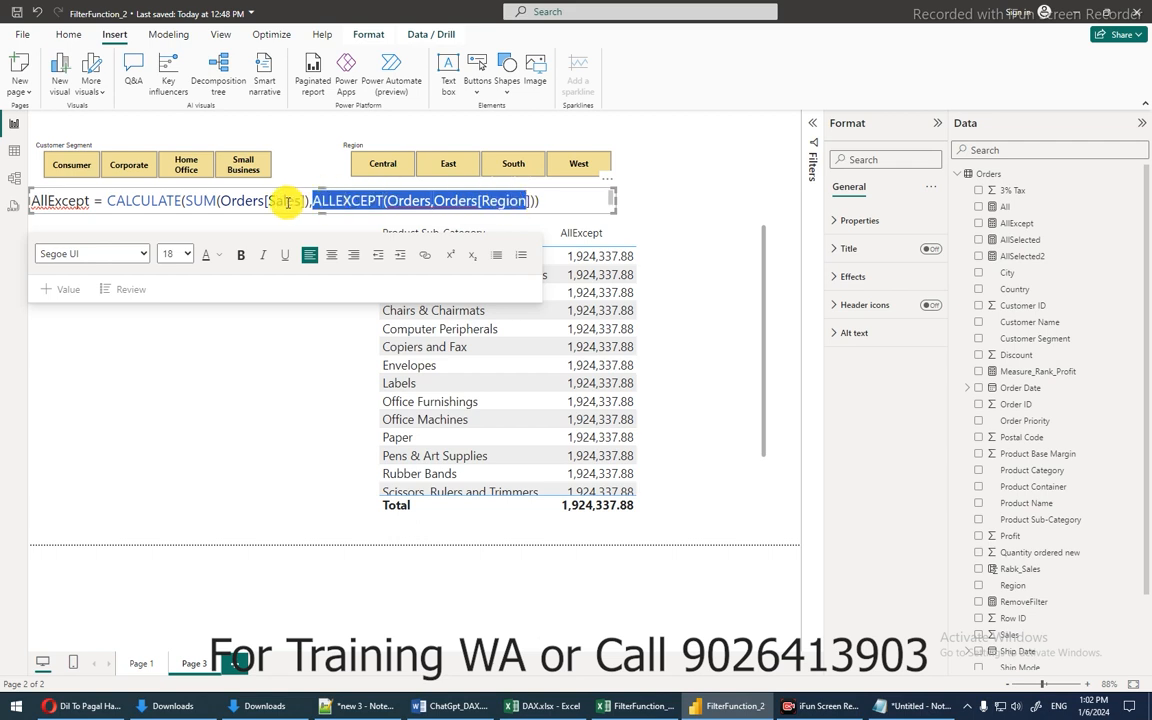
click(277, 365)
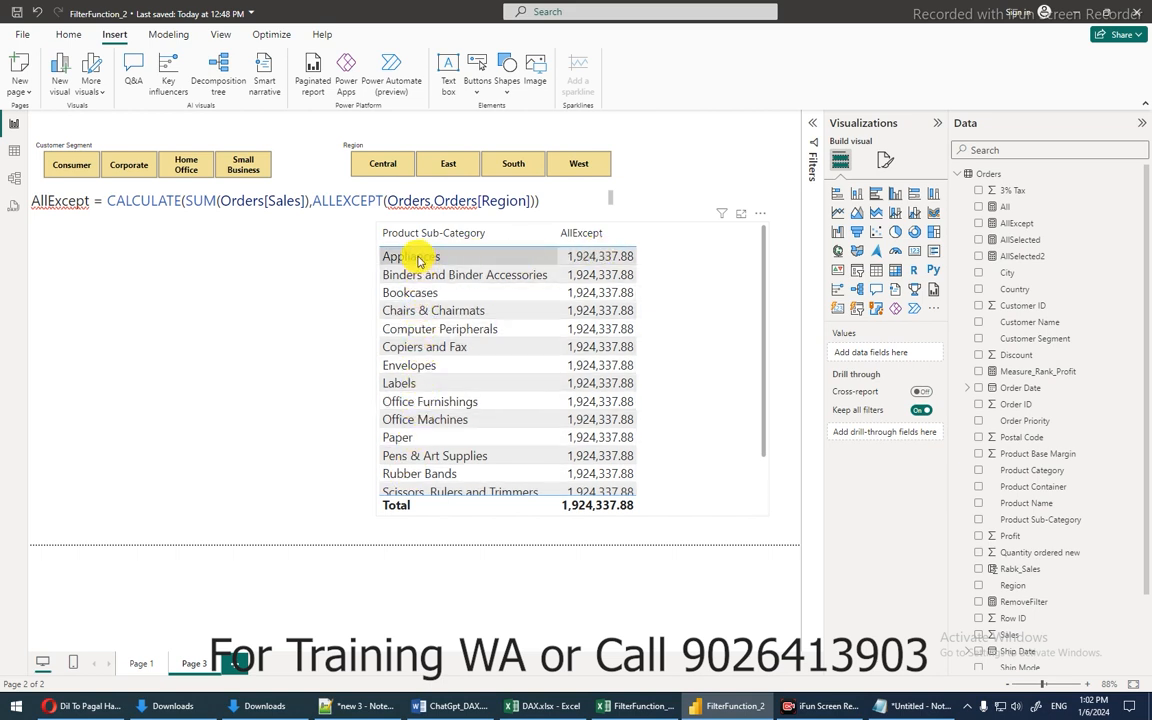
Switch to the DAX.xlsx workbook in Excel and browse the header row across to the product columns.
click(548, 706)
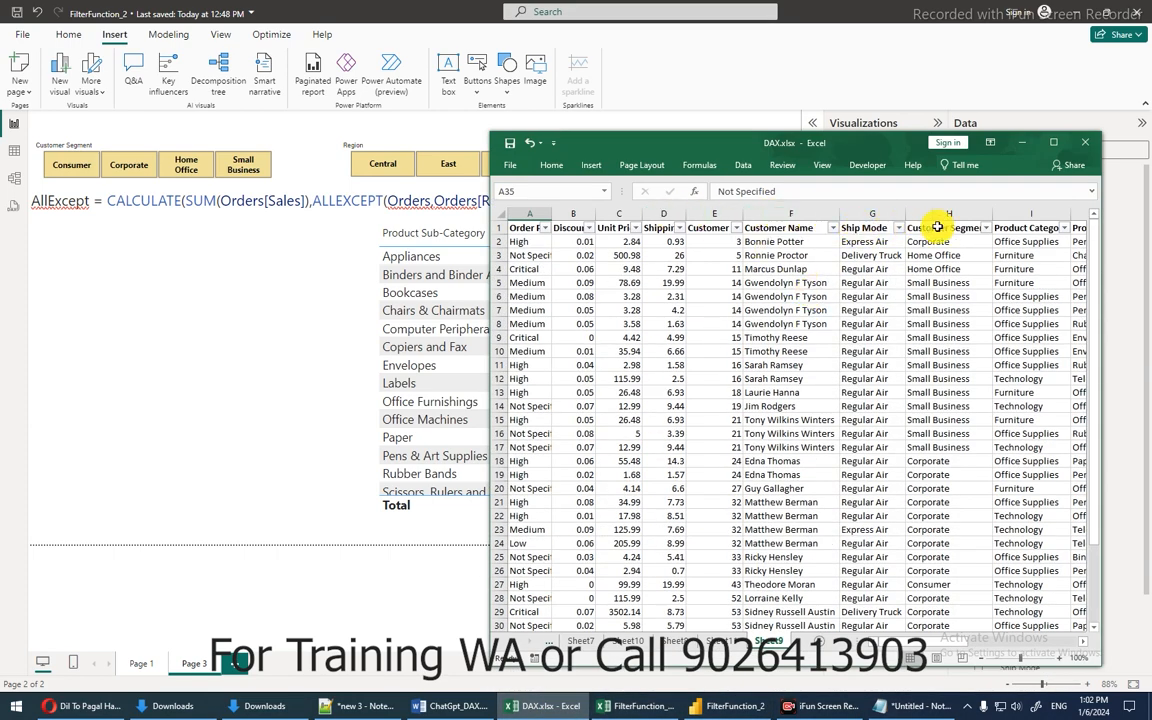
key(Right)
key(Right)
key(Right)
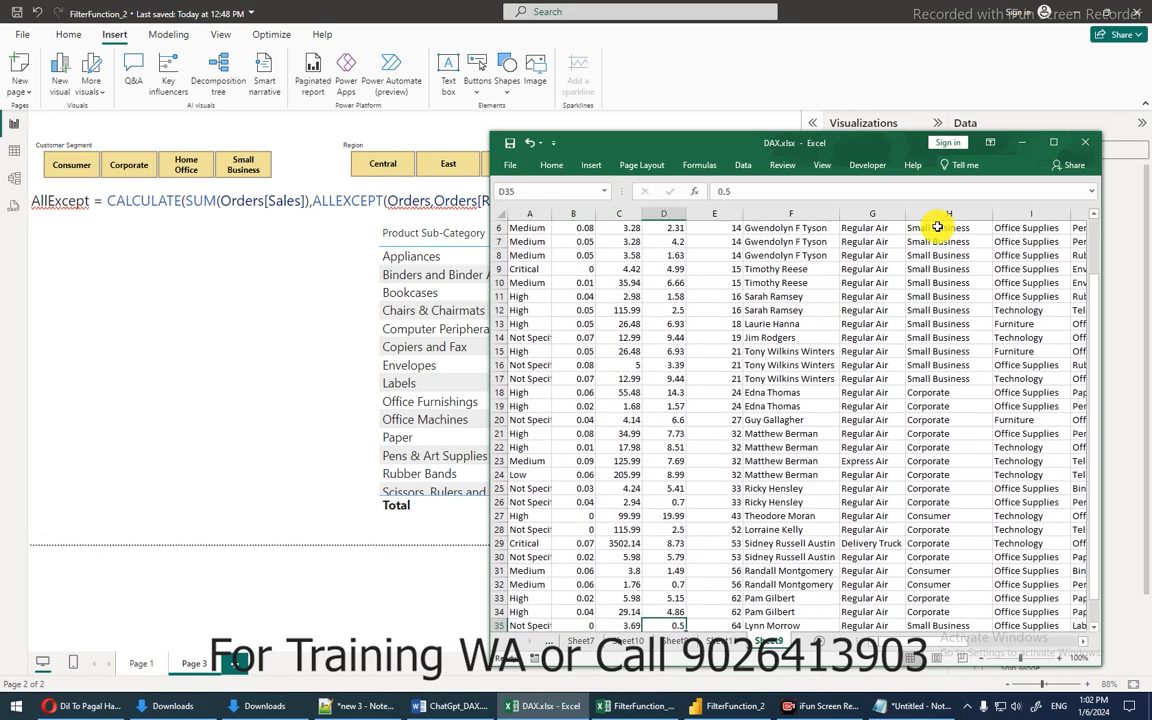
key(ctrl+Up)
key(Right)
key(Right)
key(Right)
key(Right)
key(Right)
key(Right)
key(Right)
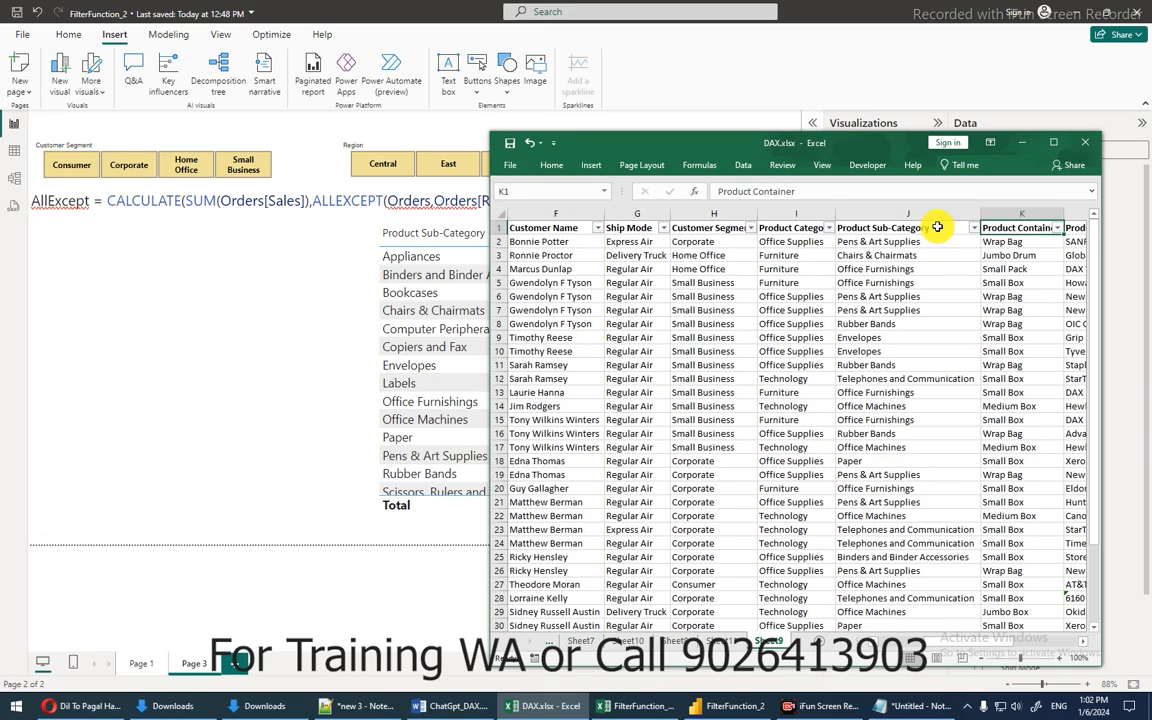
Widen the Product Category column and look through the Product Category and Product Sub-Category filter lists without applying a filter.
drag(835, 214, 852, 214)
click(845, 229)
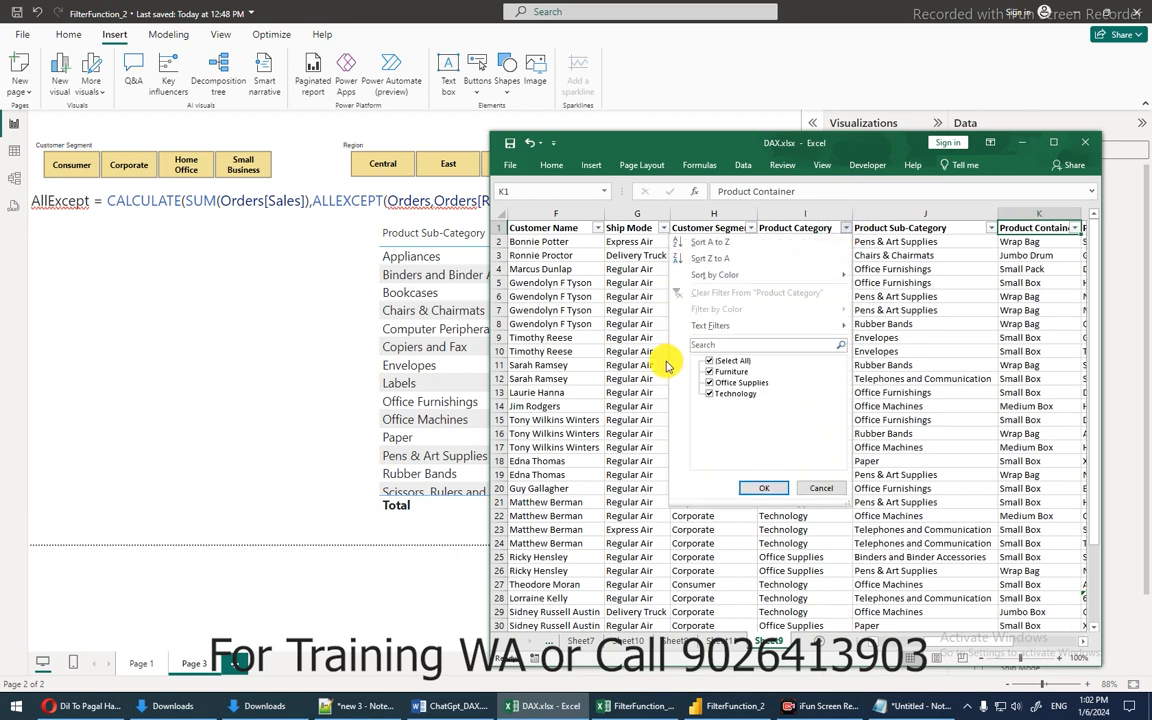
click(991, 228)
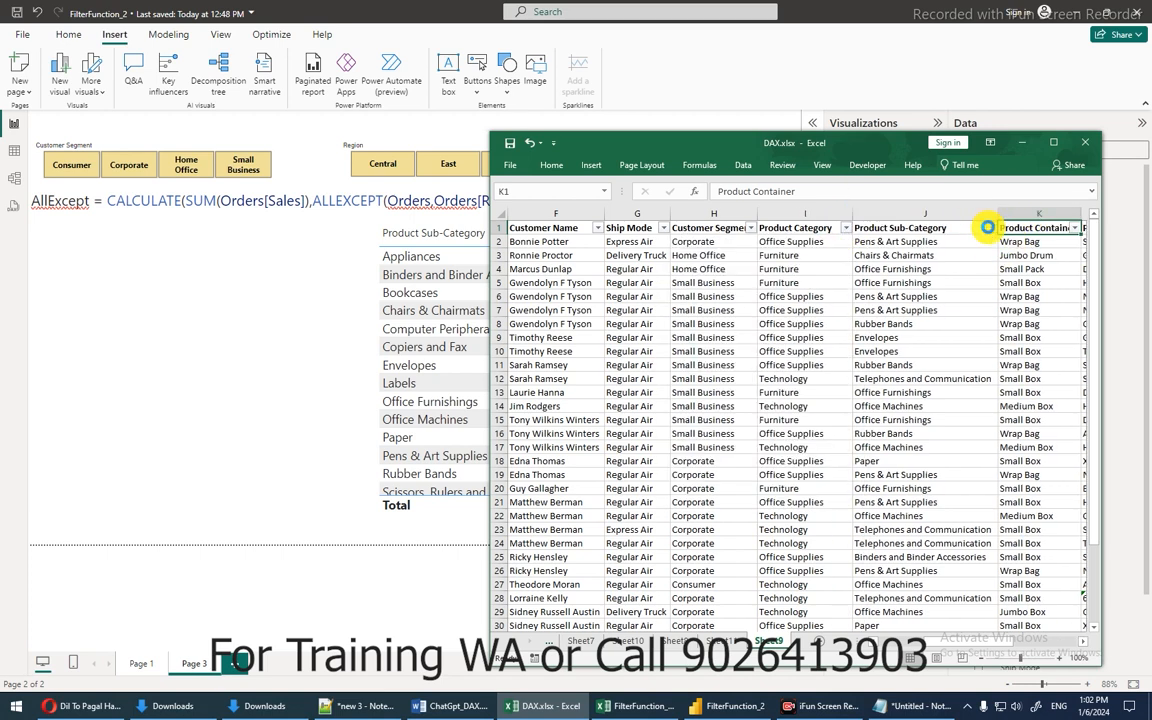
click(991, 228)
click(851, 361)
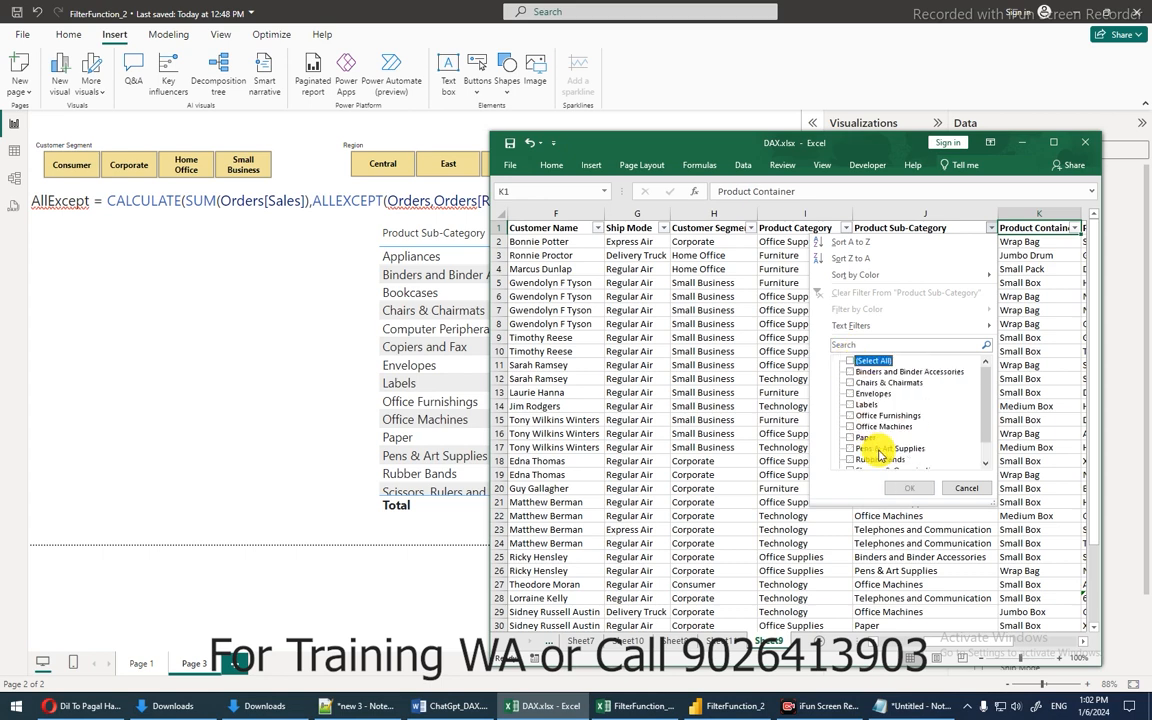
key(Escape)
click(440, 613)
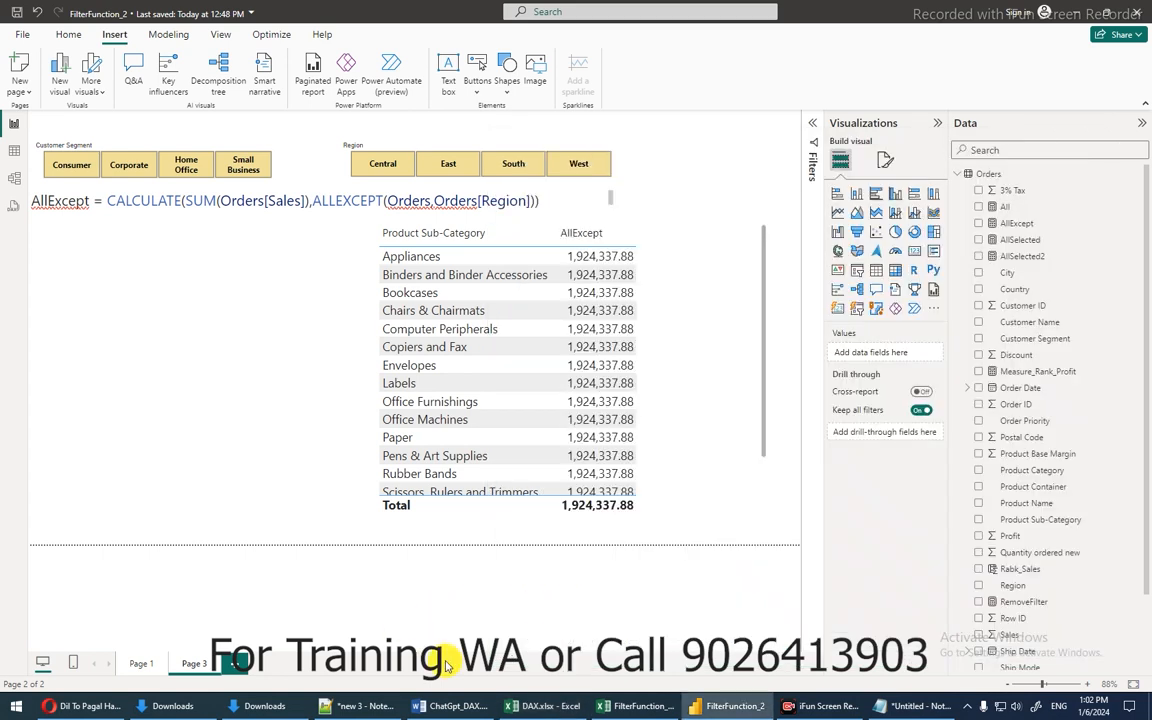
Switch to the FilterFunction_US_Superstore.xlsx workbook in Excel and remove the West region filter from the data.
click(632, 712)
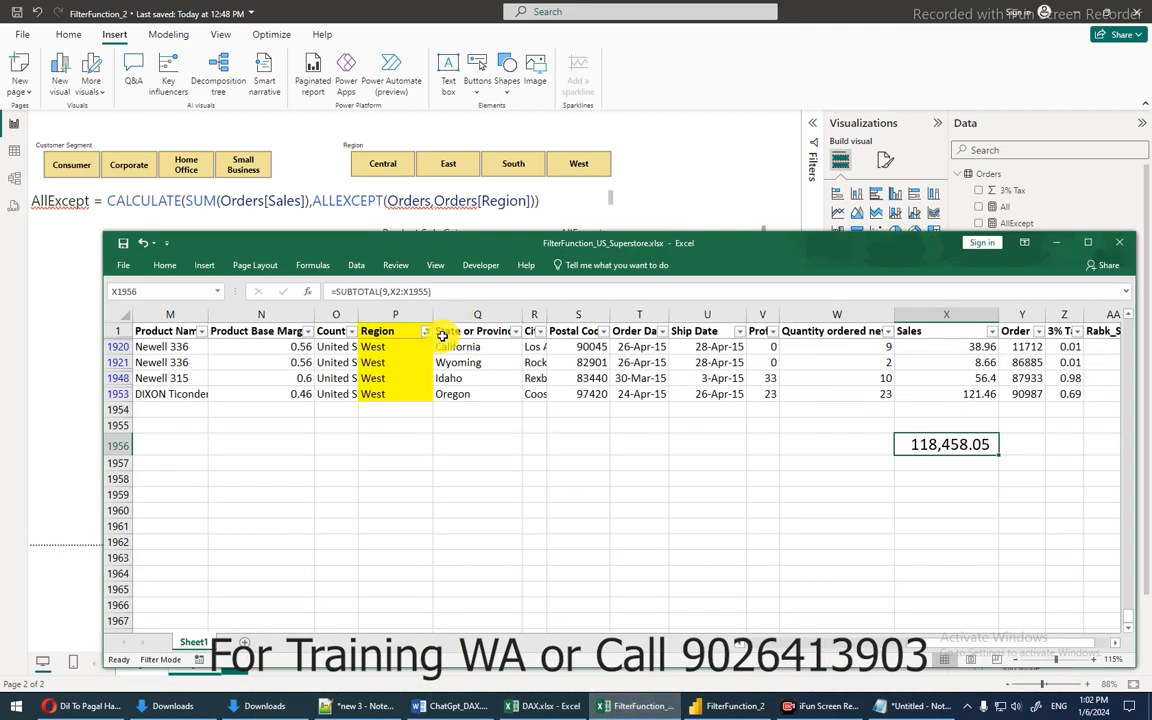
click(408, 334)
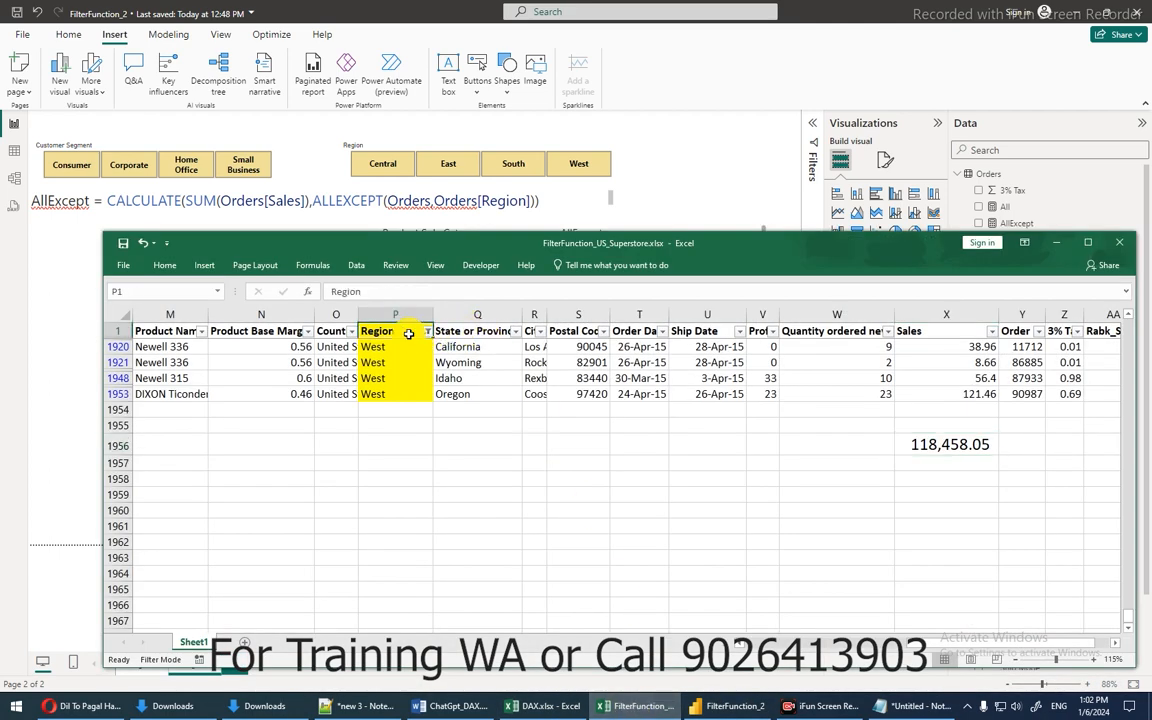
key(ctrl+shift+l)
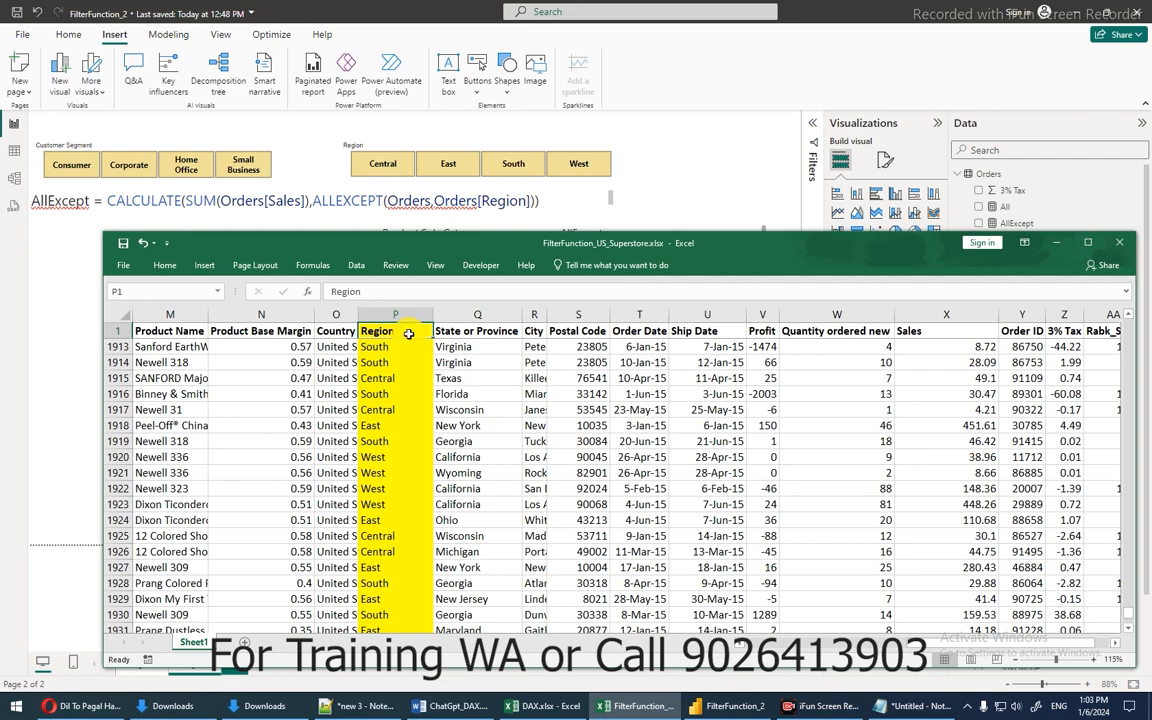
key(Down)
key(Up)
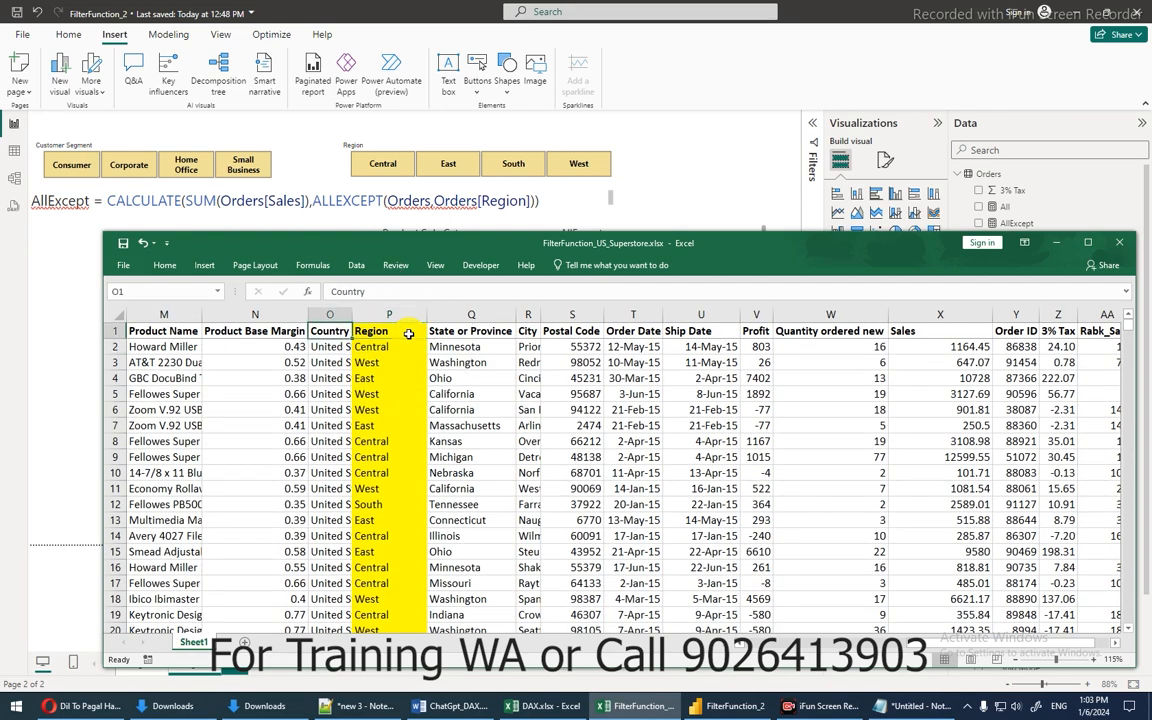
Go to the Product Sub-Category header and turn filtering on again for the data's header row.
key(Left)
key(Left)
key(Left)
key(Left)
key(Left)
key(Left)
key(Left)
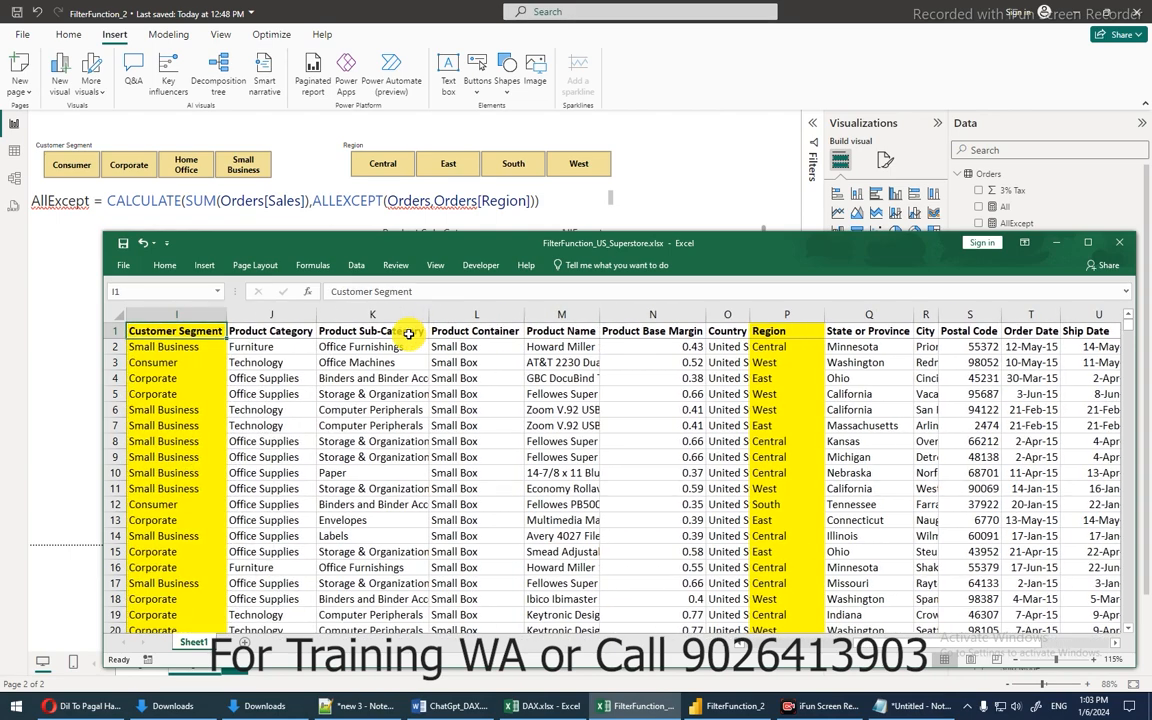
click(408, 334)
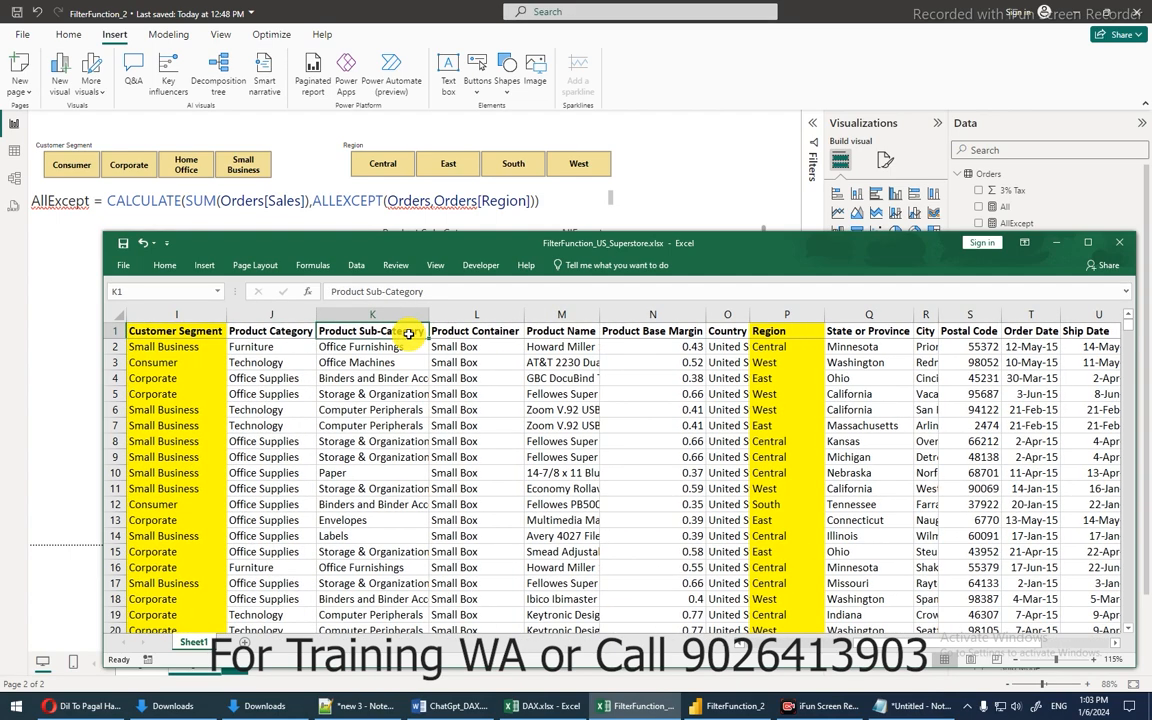
key(ctrl+shift+l)
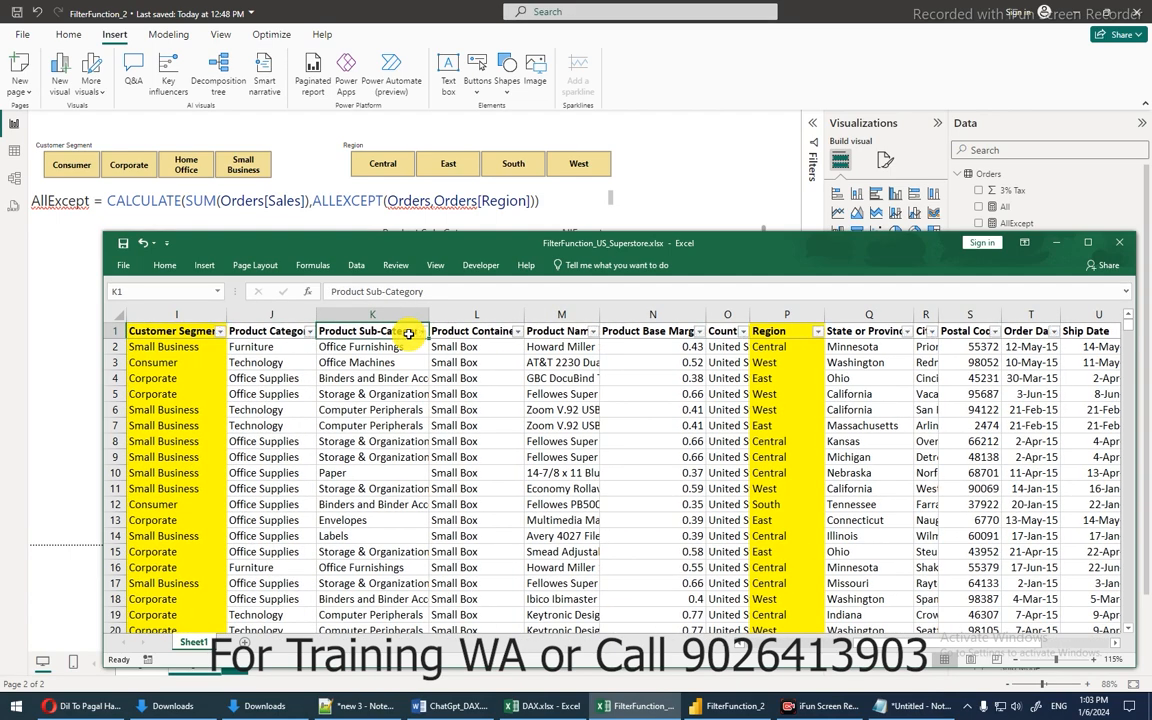
key(ctrl+shift+l)
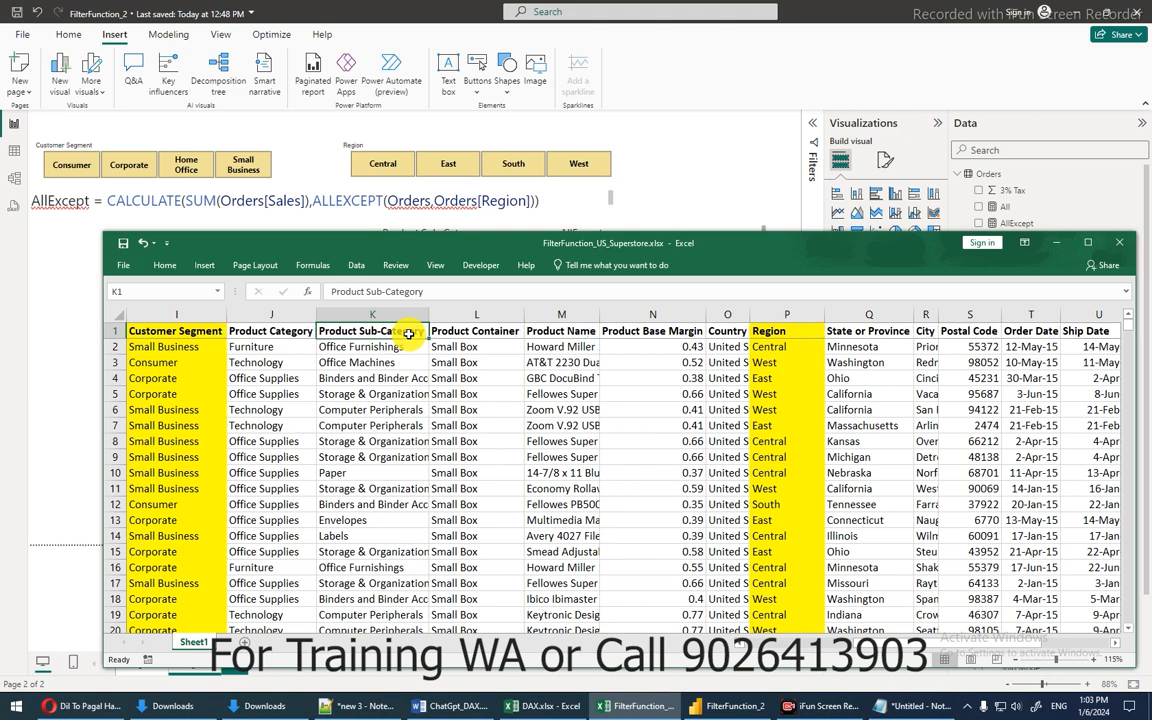
key(ctrl+shift+l)
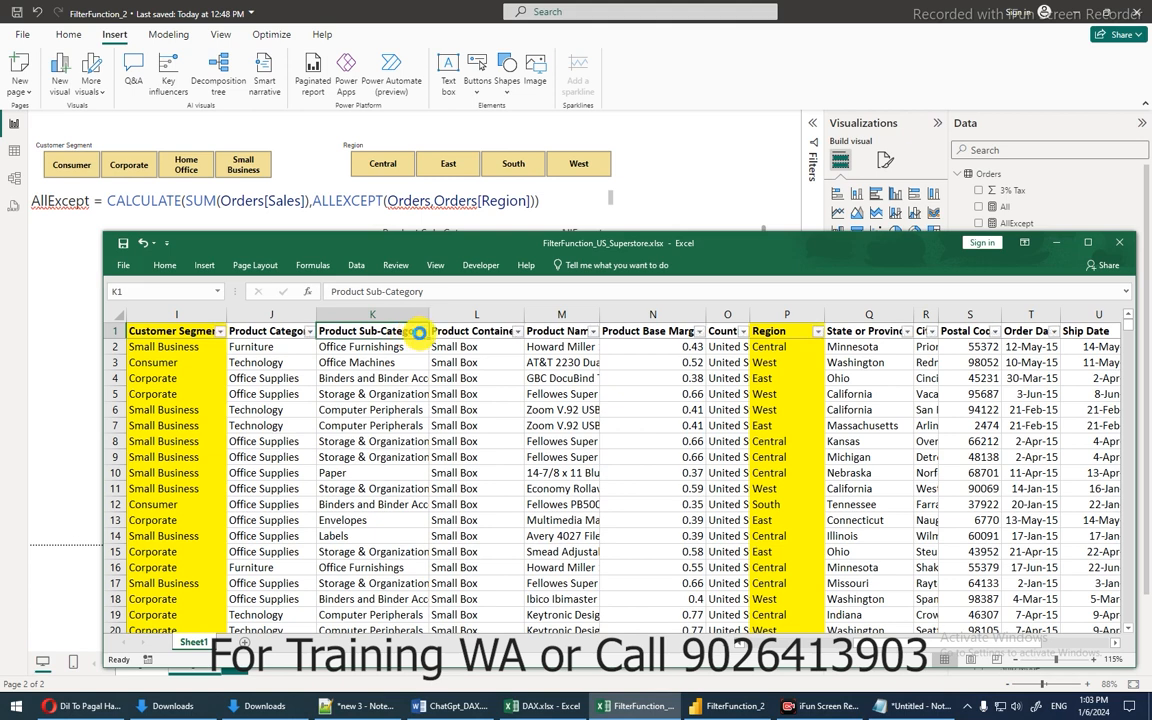
Filter the Product Sub-Category column to show only Appliances.
click(419, 332)
click(281, 465)
click(281, 476)
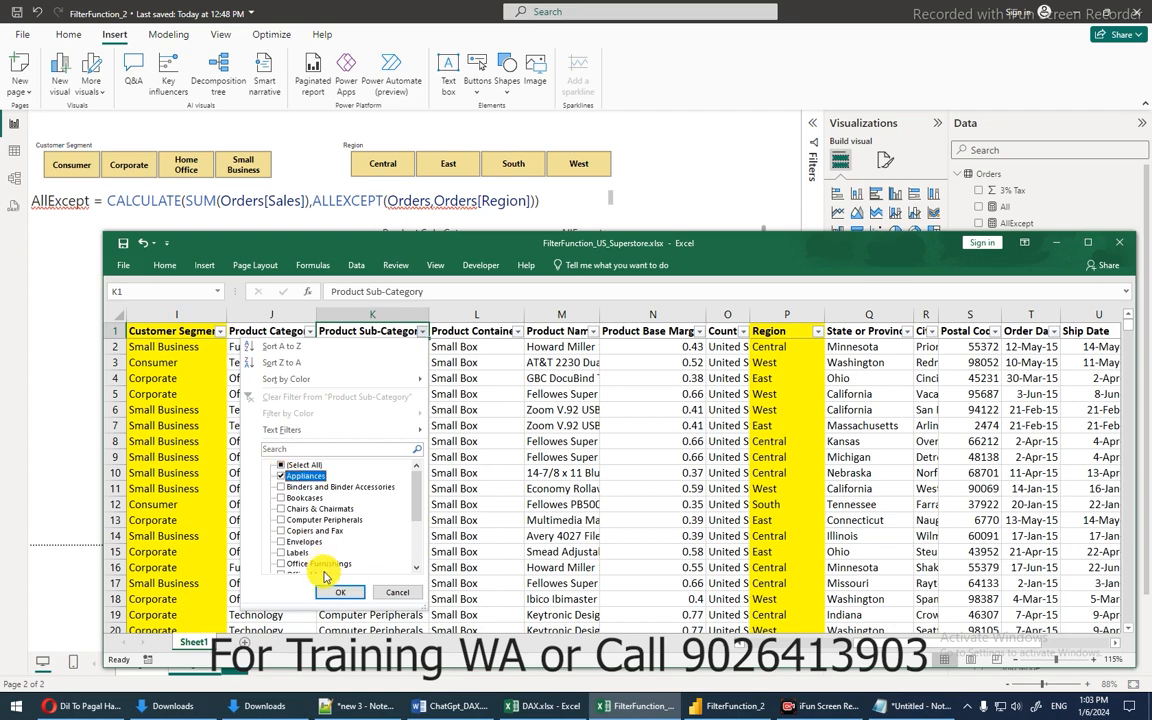
click(338, 592)
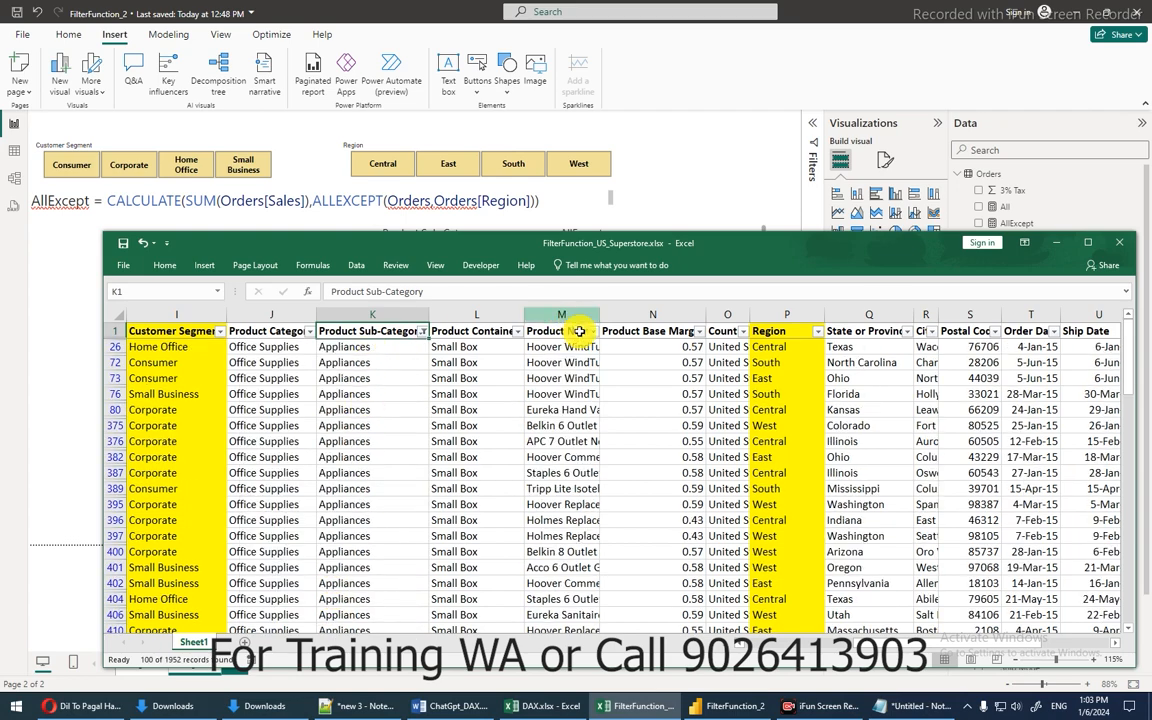
Go to the subtotal cell below the Sales column and check the sales total for the Appliances rows.
key(ctrl+Right)
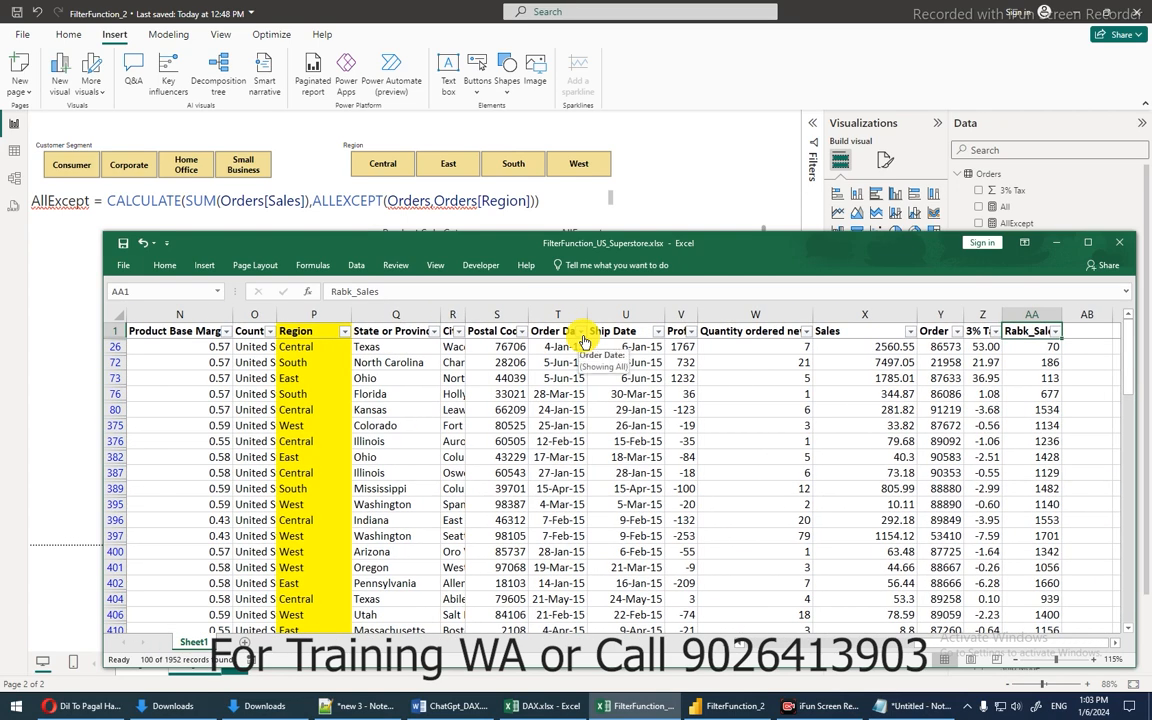
key(Left)
key(Left)
key(Left)
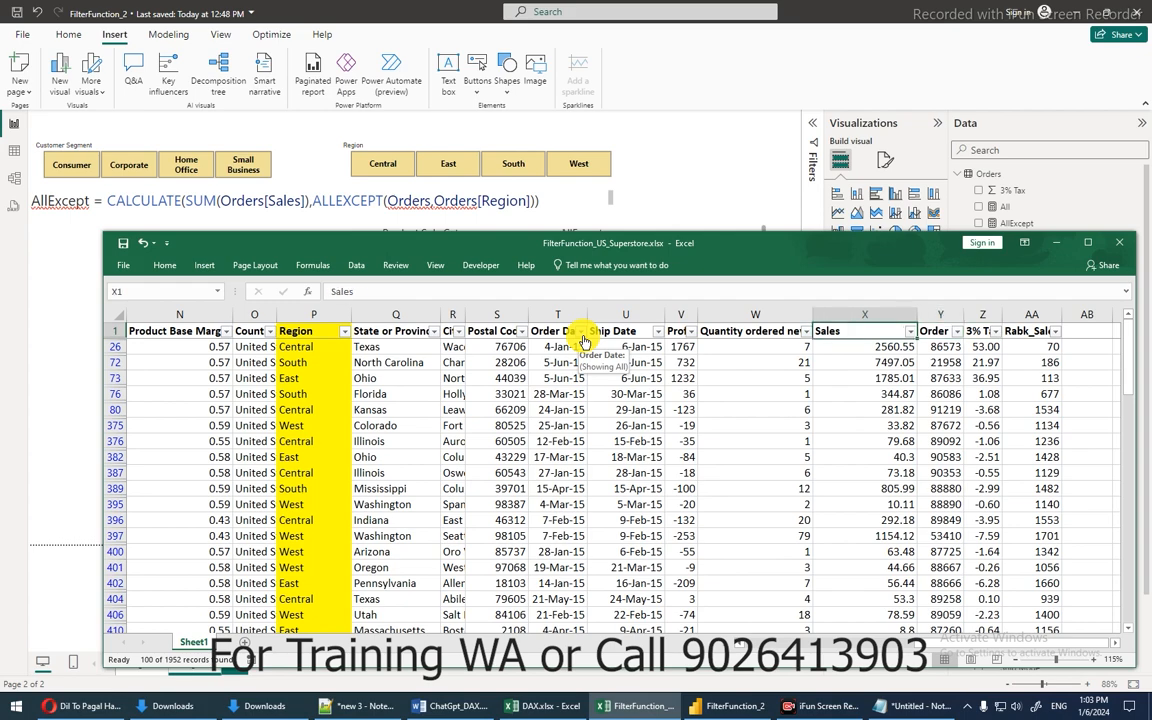
key(ctrl+Down)
key(Down)
key(Down)
key(Down)
key(Down)
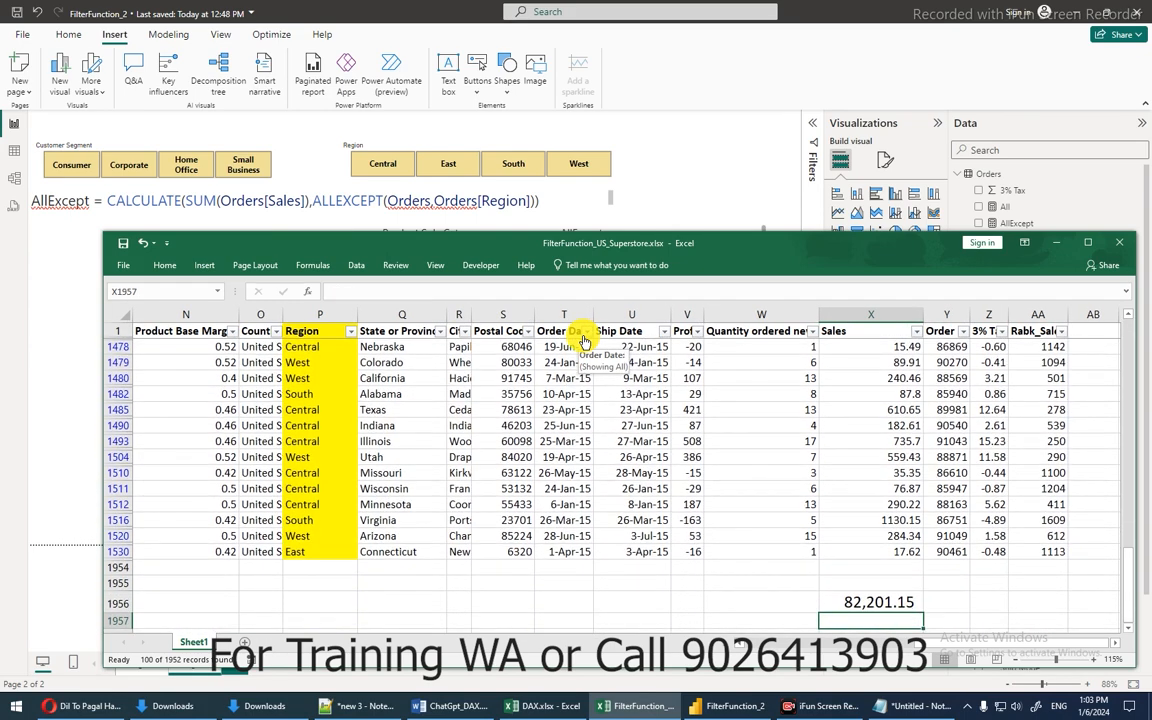
key(Up)
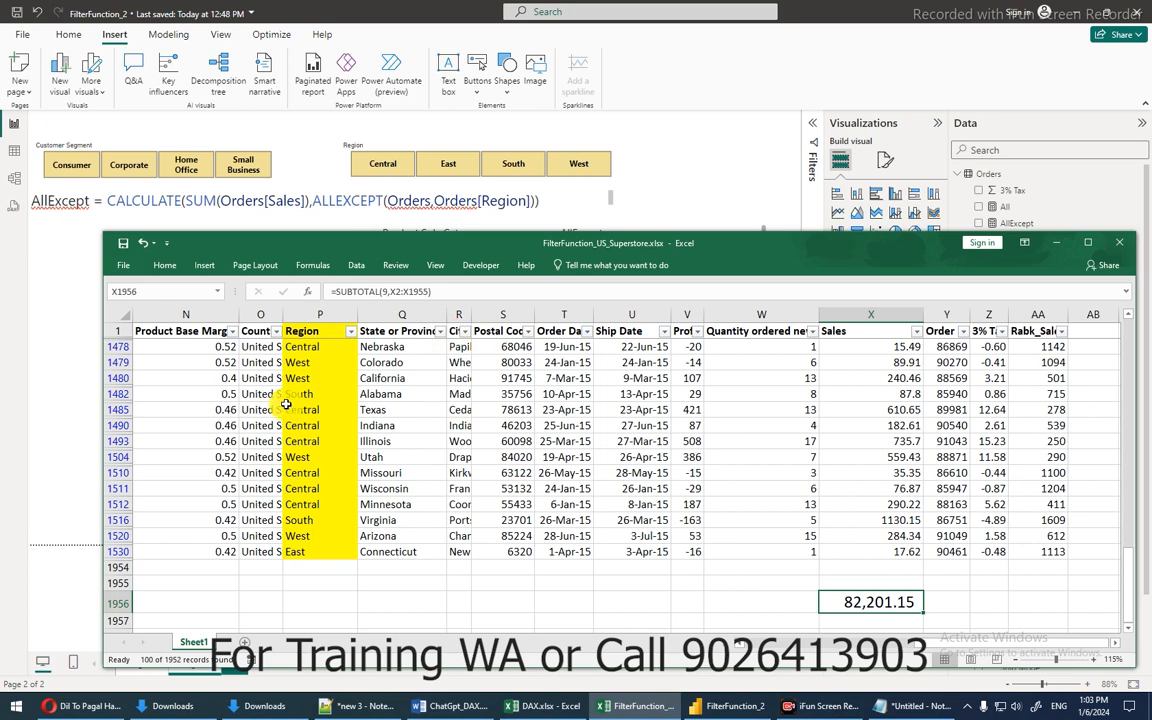
key(ctrl+Up)
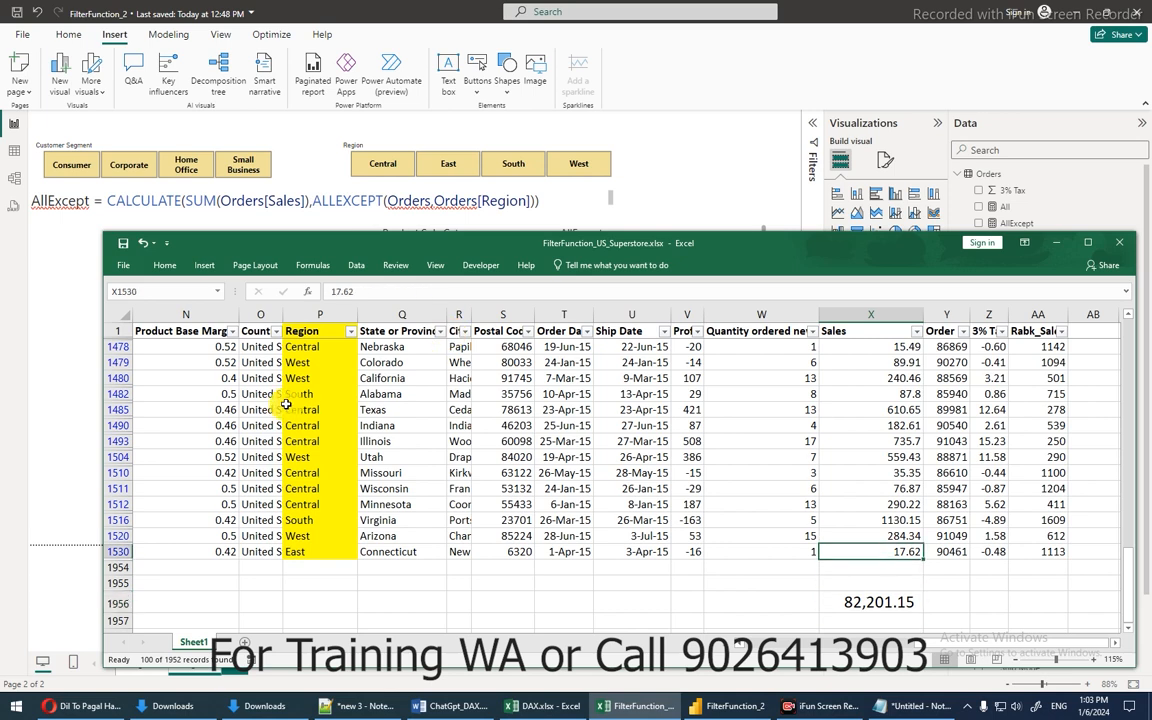
key(Up)
key(Up)
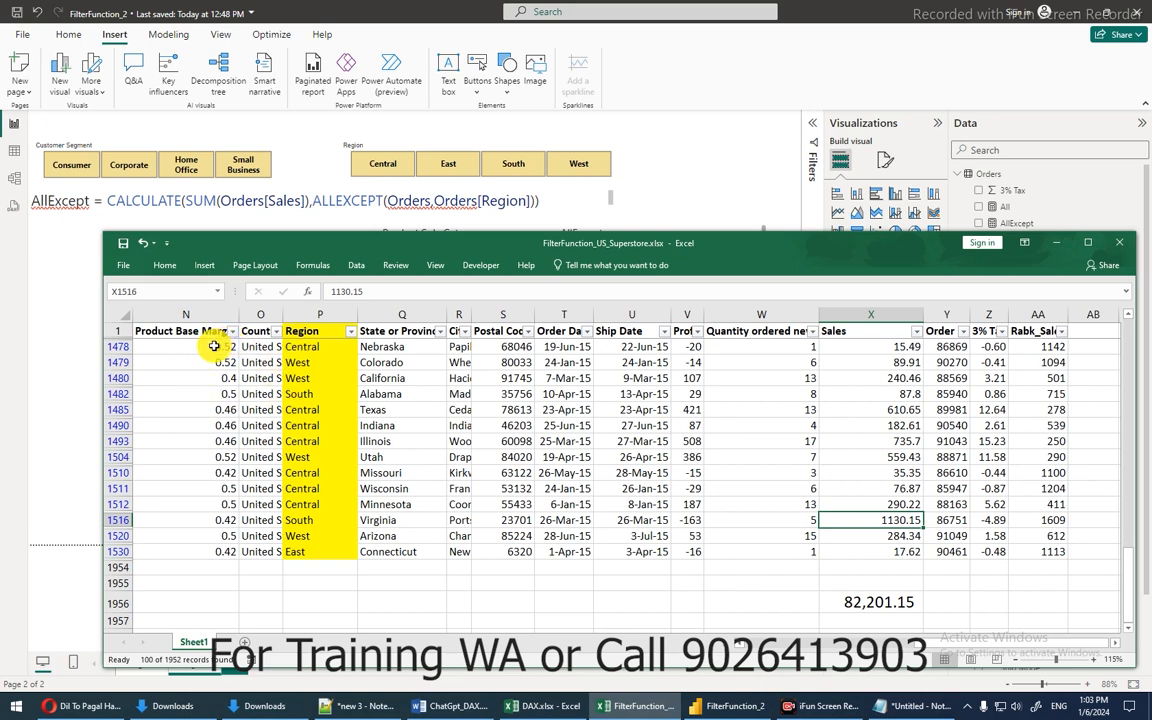
drag(214, 346, 215, 549)
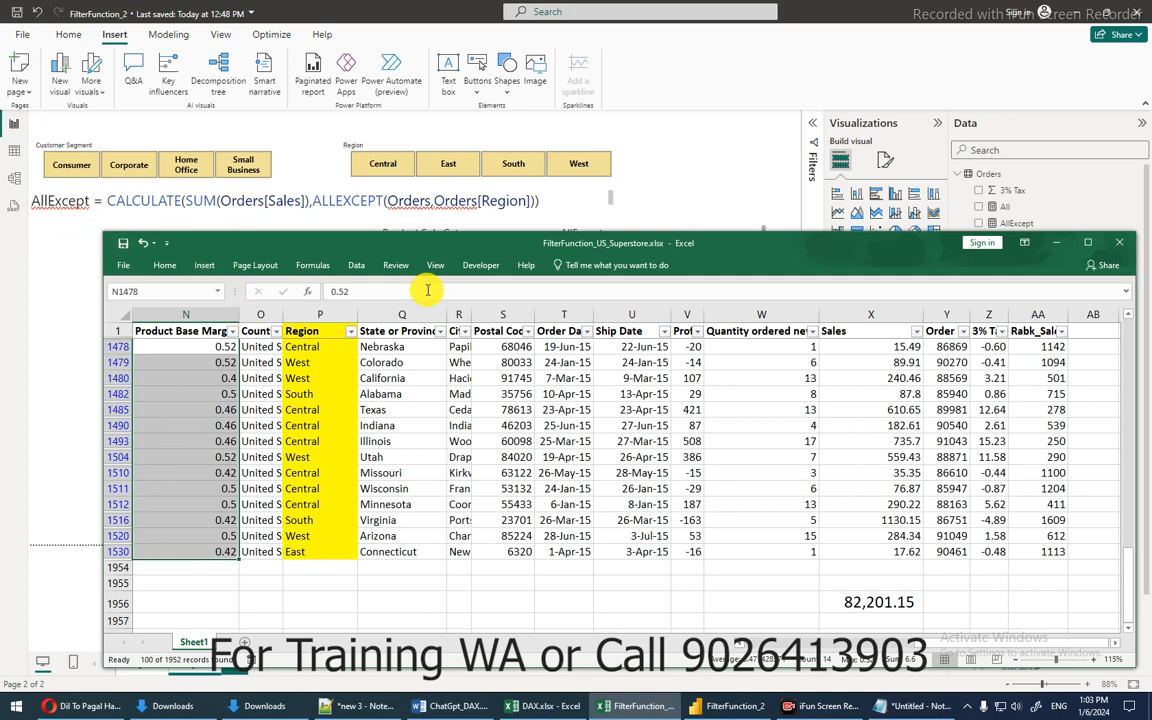
Switch to the Power BI report and filter the Region slicer to East.
click(689, 159)
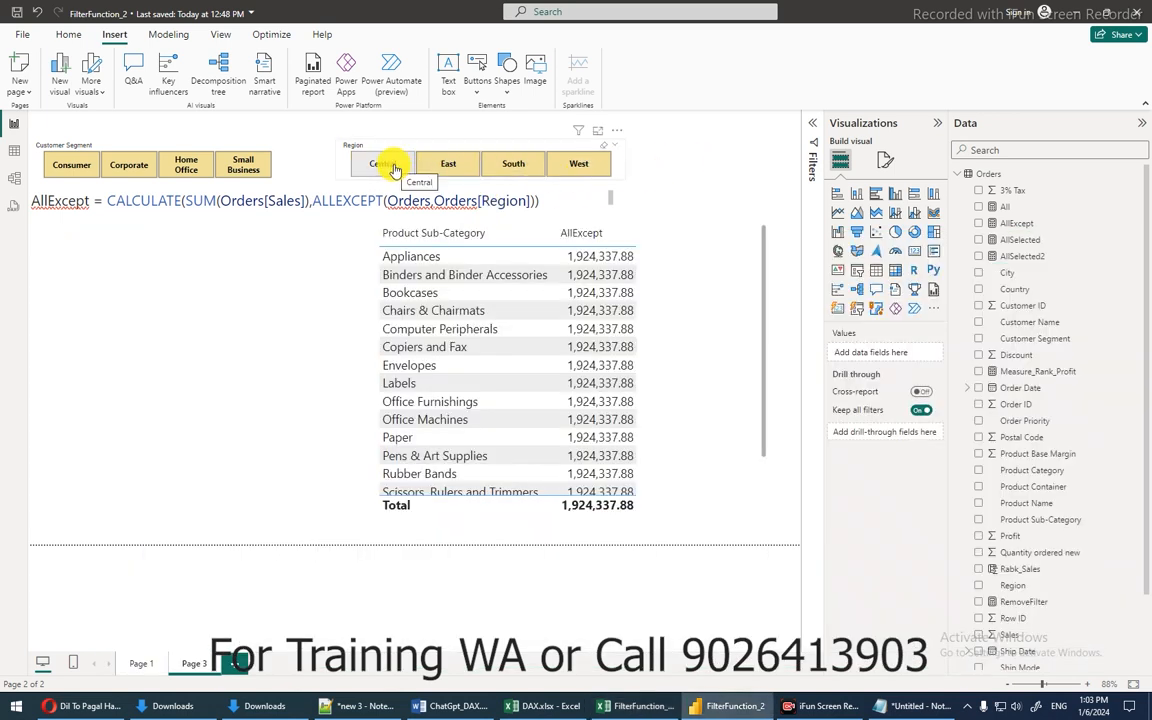
click(437, 166)
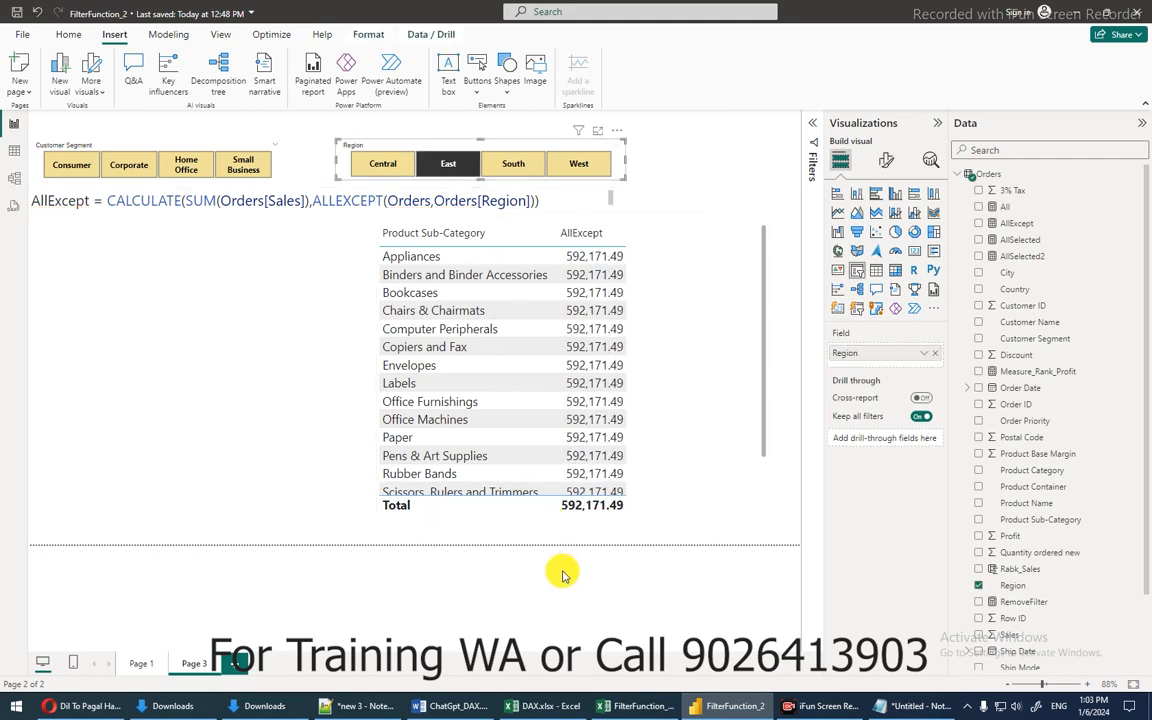
Switch back to the FilterFunction_US_Superstore.xlsx workbook in Excel and turn off filtering on the data's header row.
key(alt+Tab)
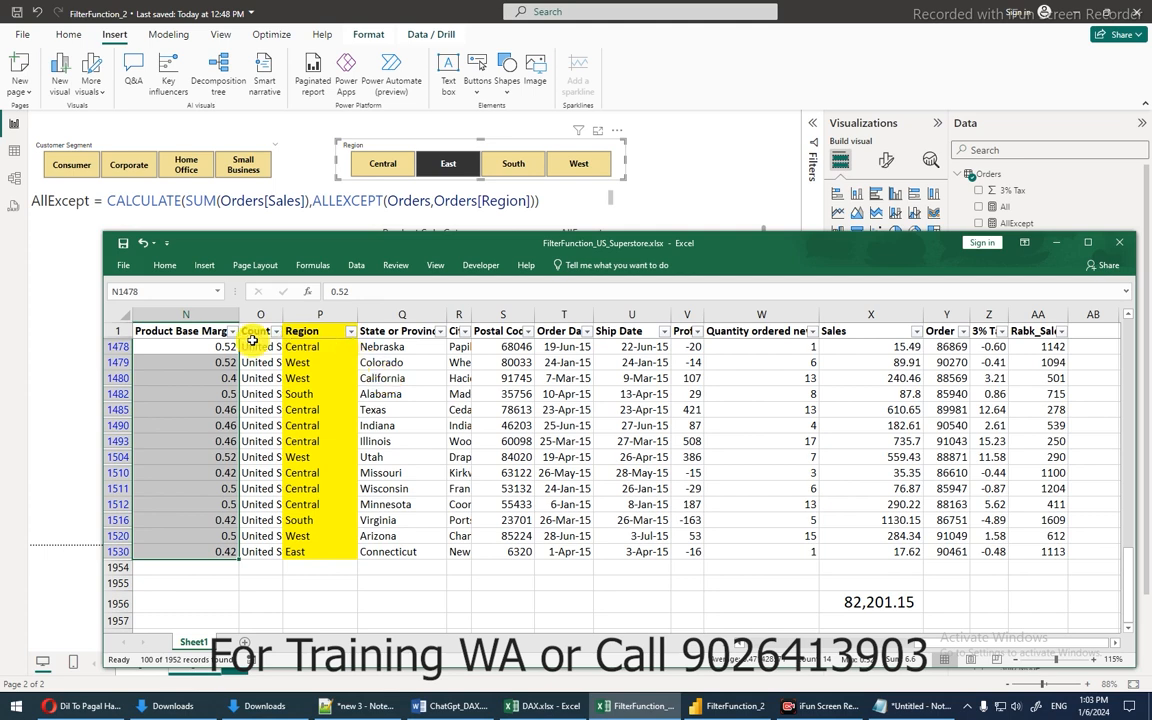
click(220, 331)
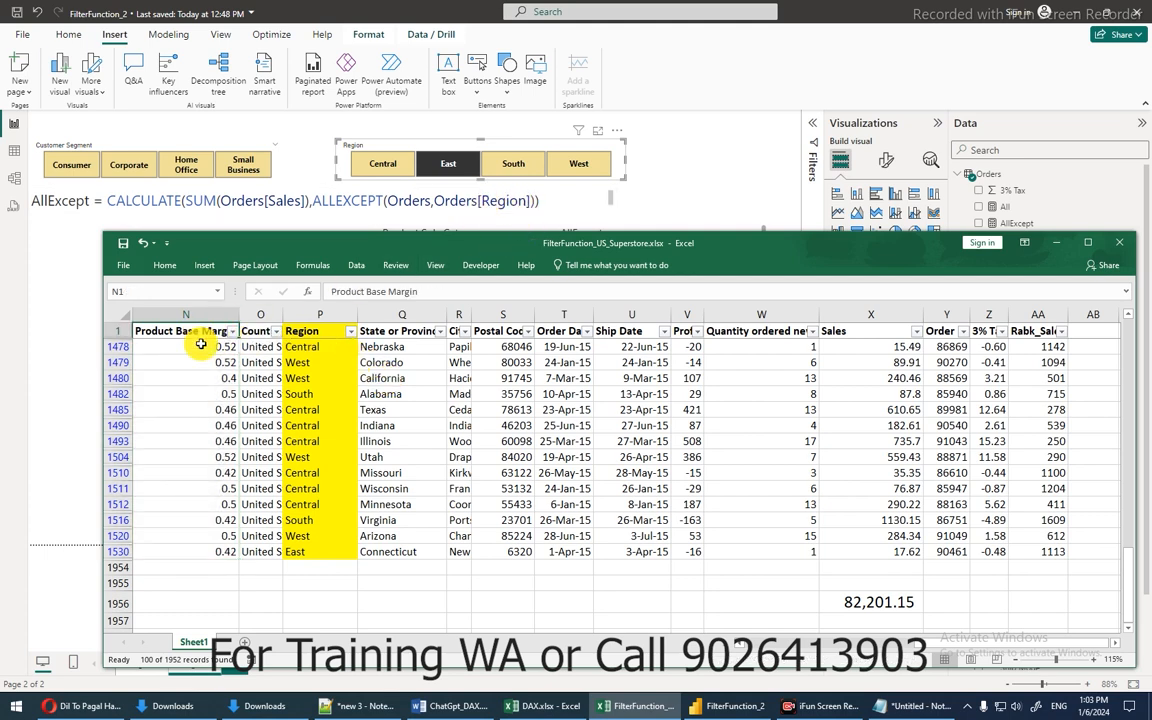
click(200, 378)
click(192, 333)
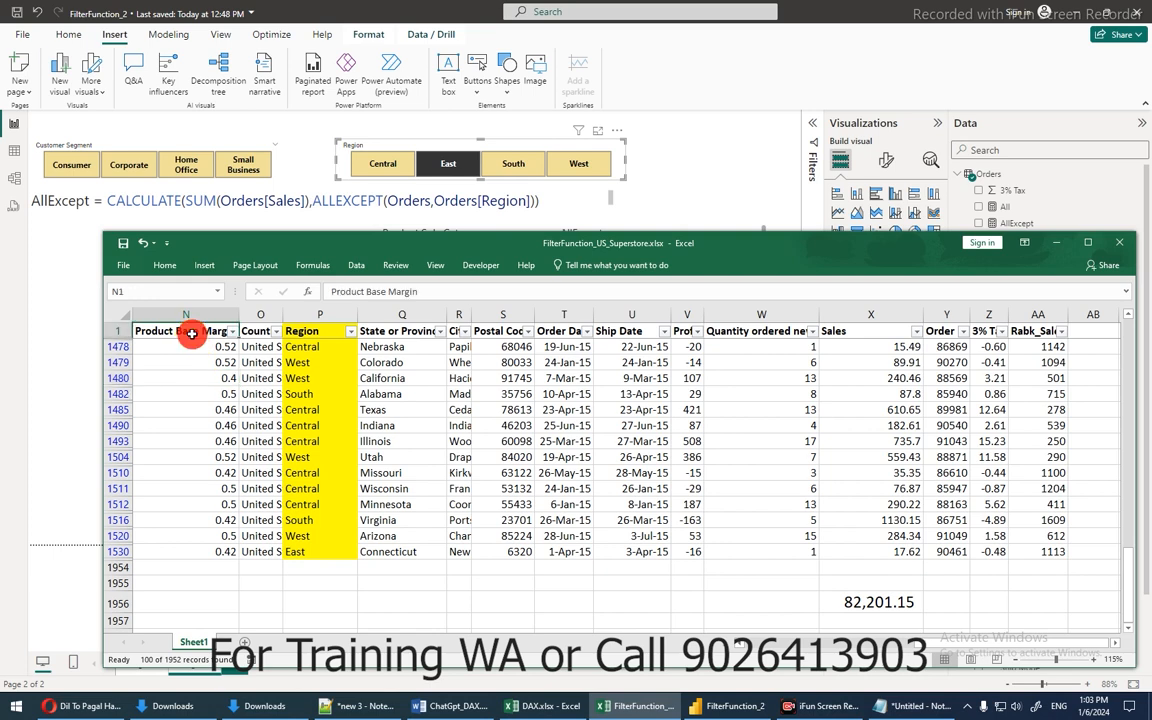
key(ctrl+shift+l)
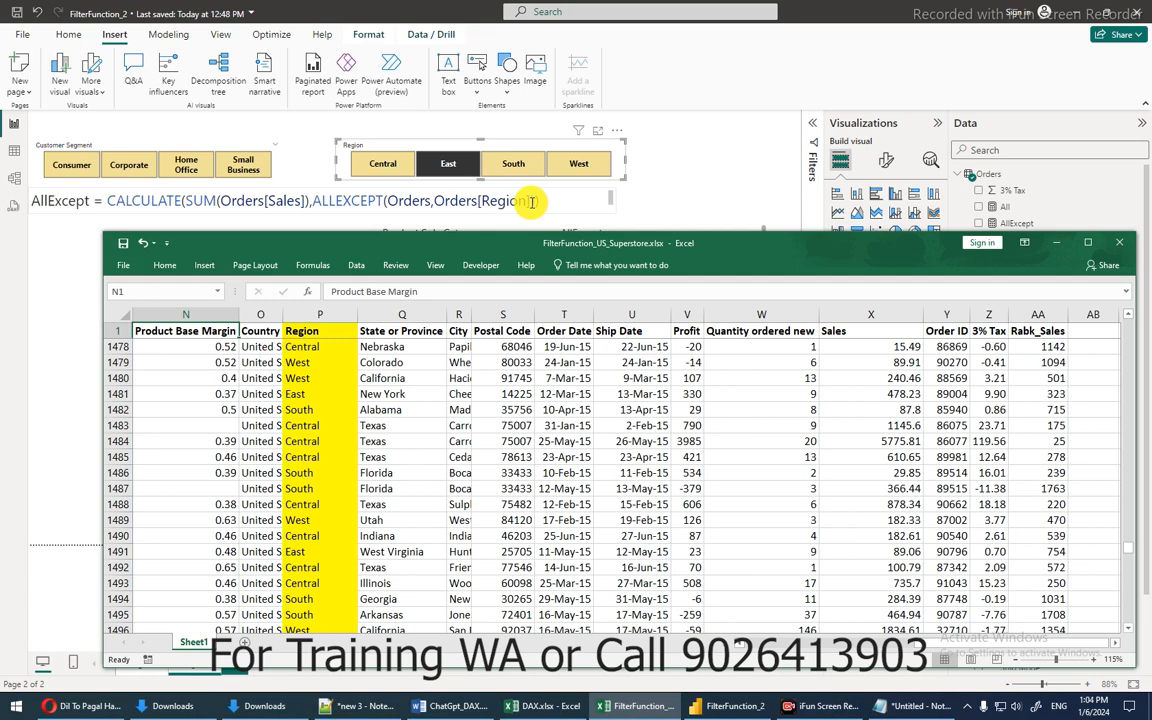
Switch to the Power BI report, add Orders[Product Sub-Category] after Orders[Region] in the AllExcept measure's ALLEXCEPT arguments, and copy the full formula.
click(532, 202)
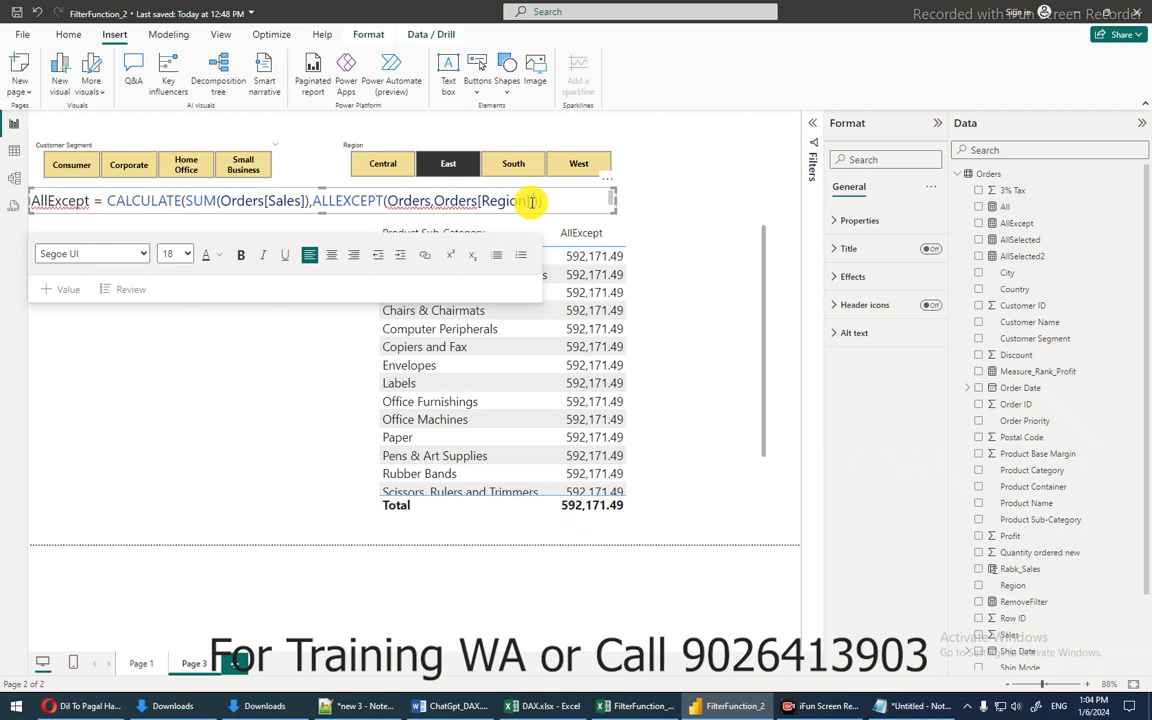
text(,)
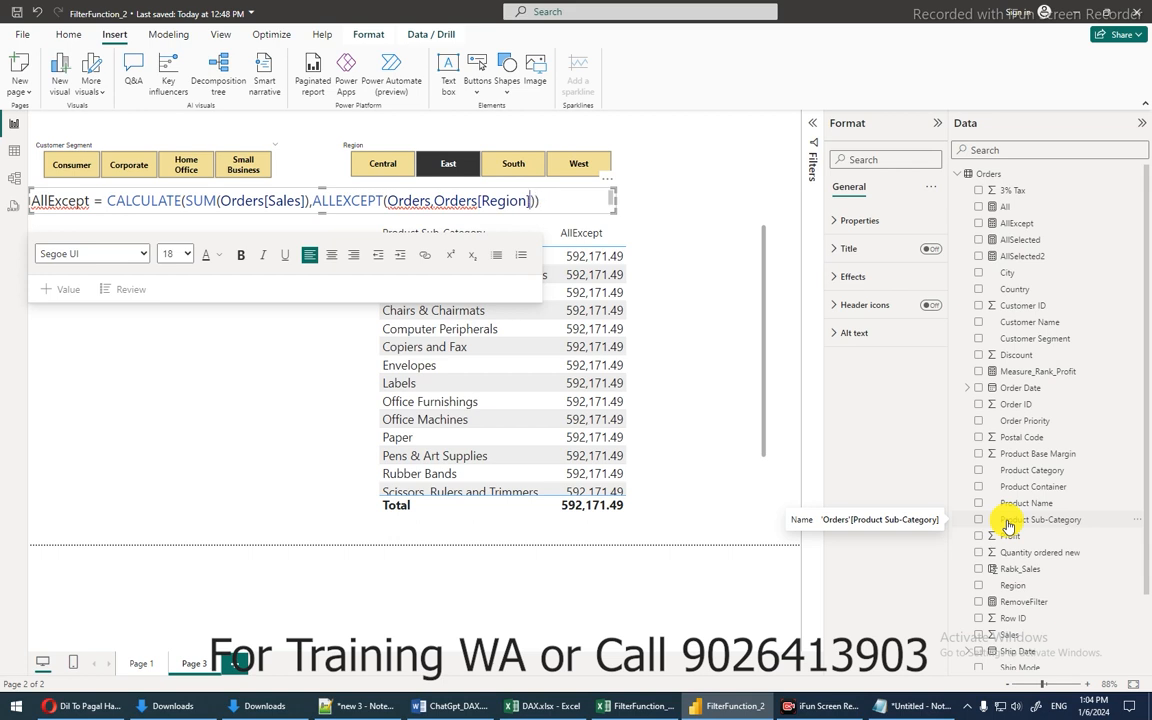
drag(1010, 539, 655, 275)
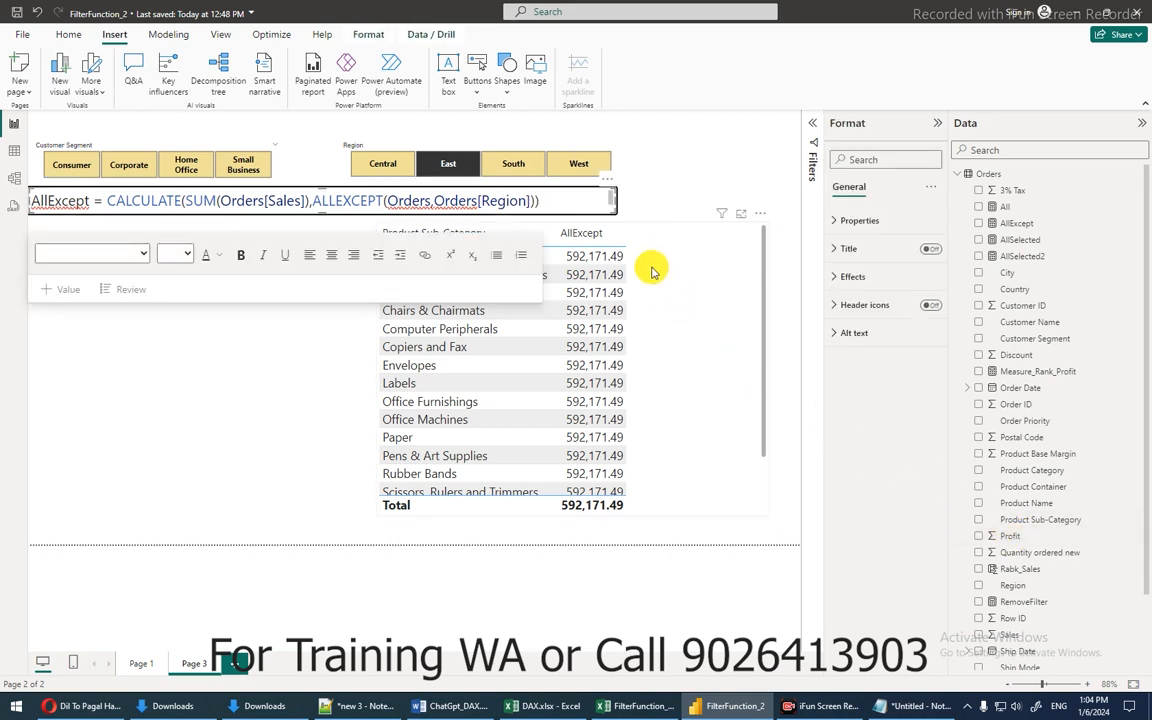
click(646, 250)
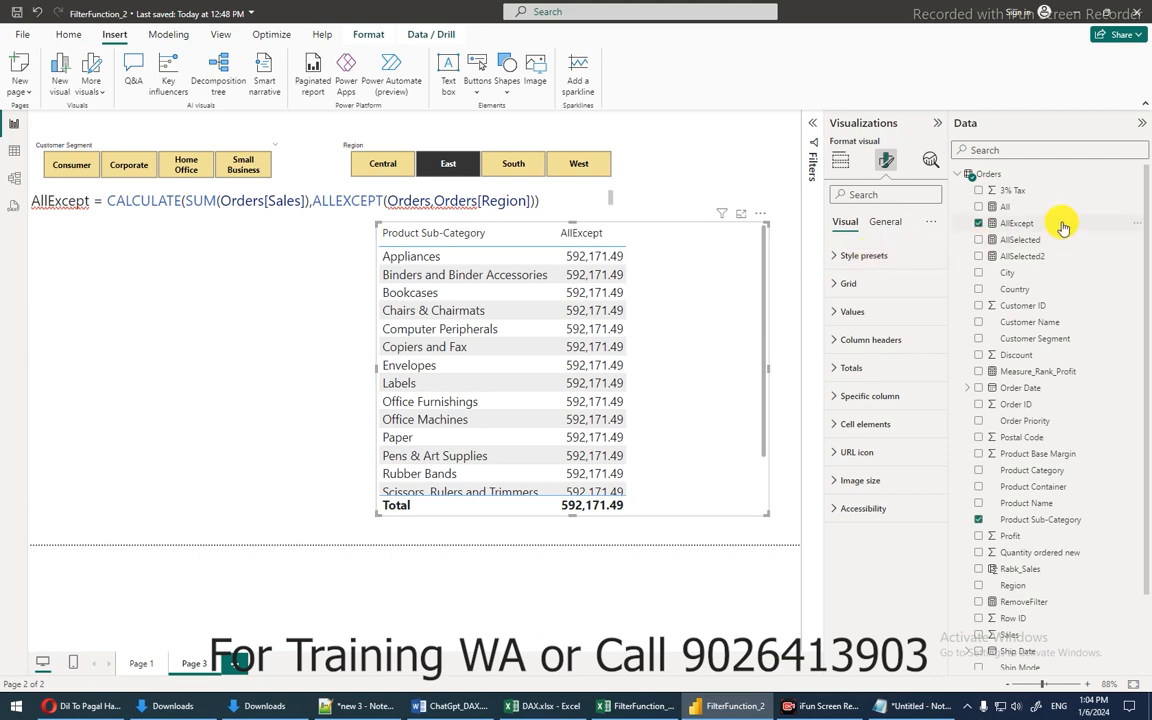
click(1128, 226)
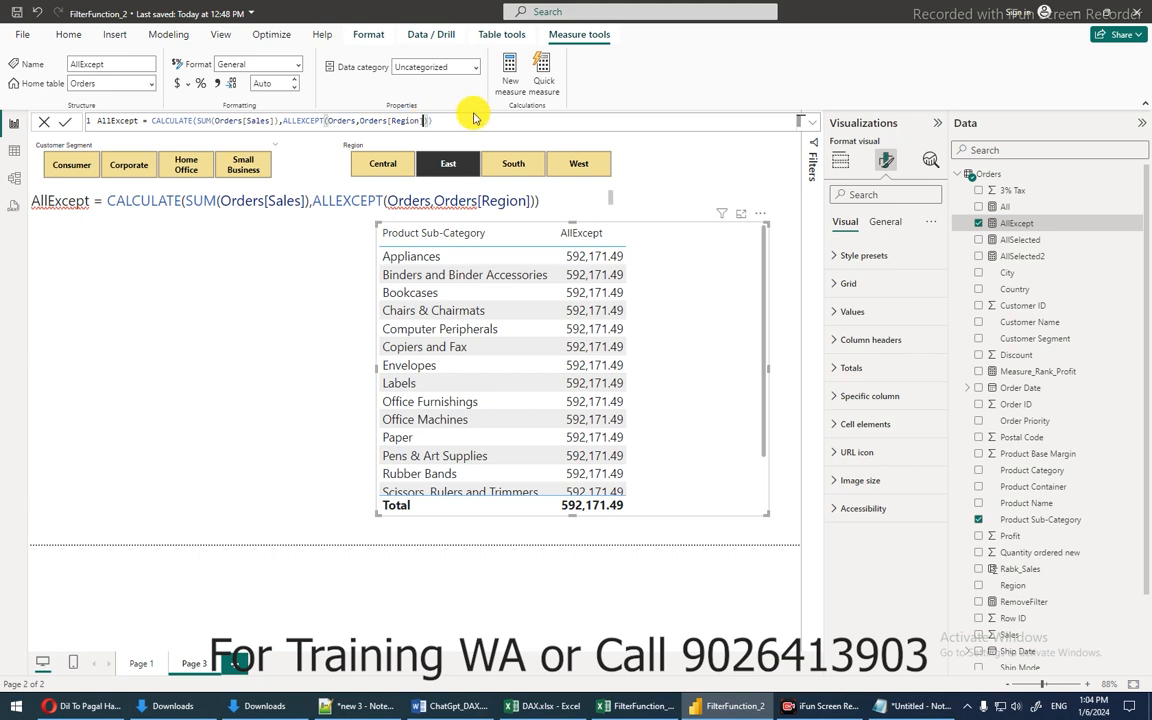
text(, )
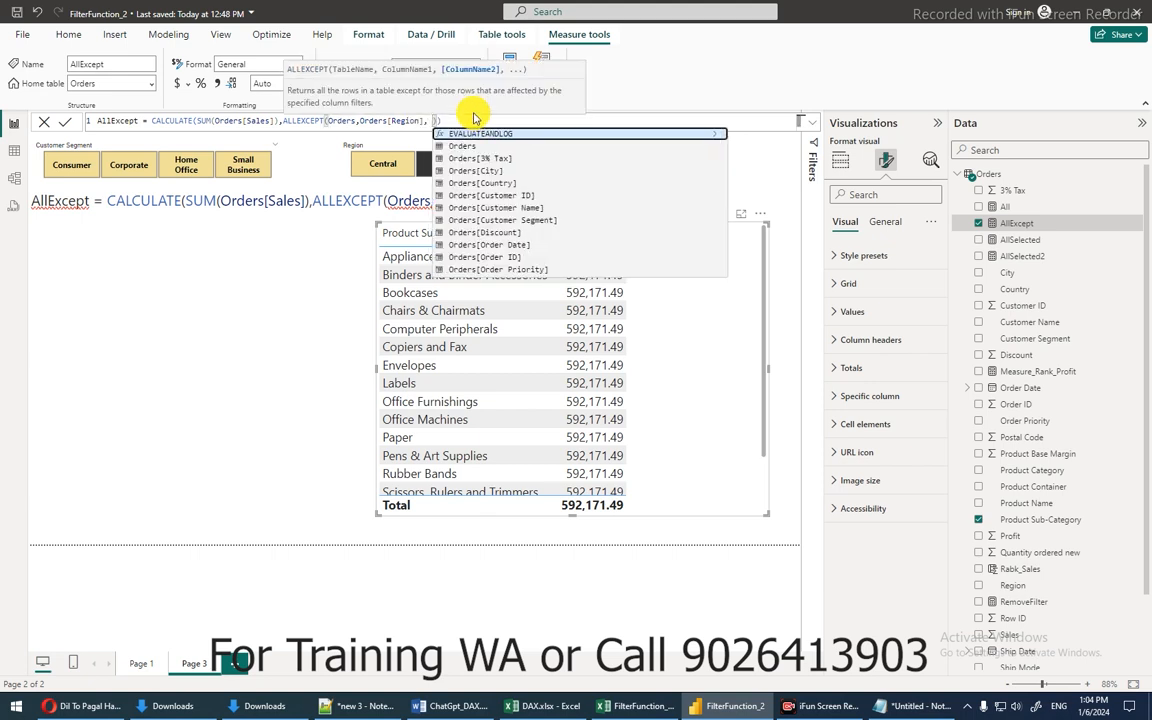
text(pro)
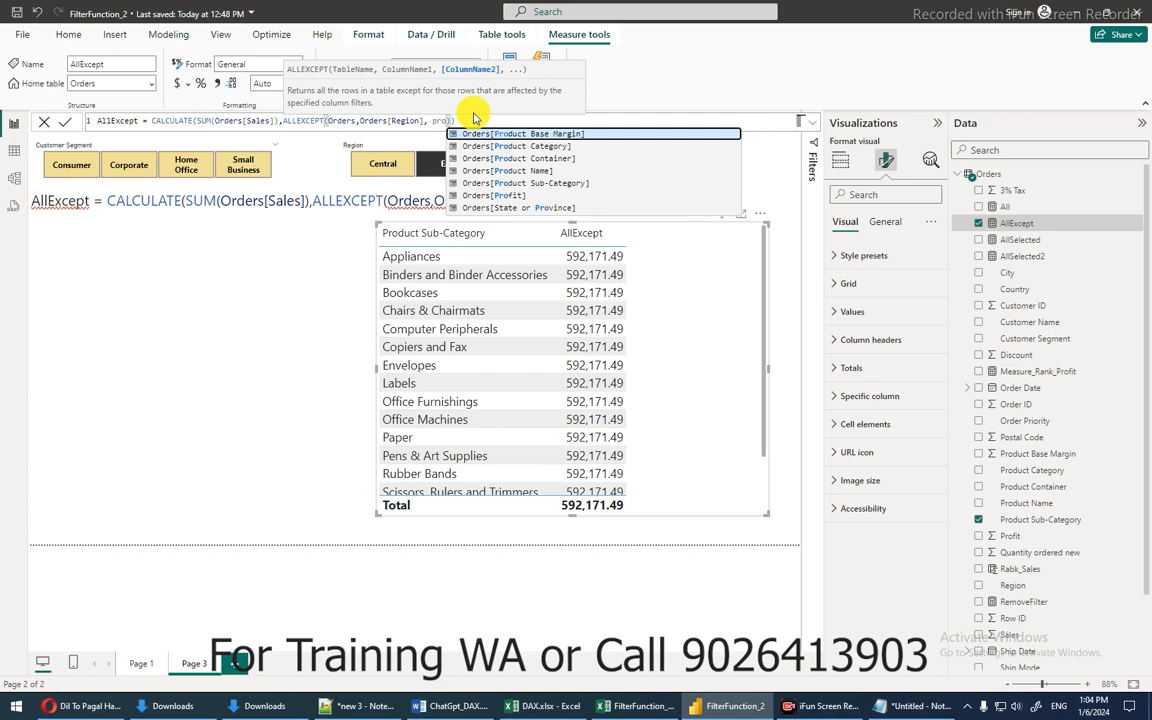
key(Down)
key(Down)
key(Down)
key(Down)
key(Tab)
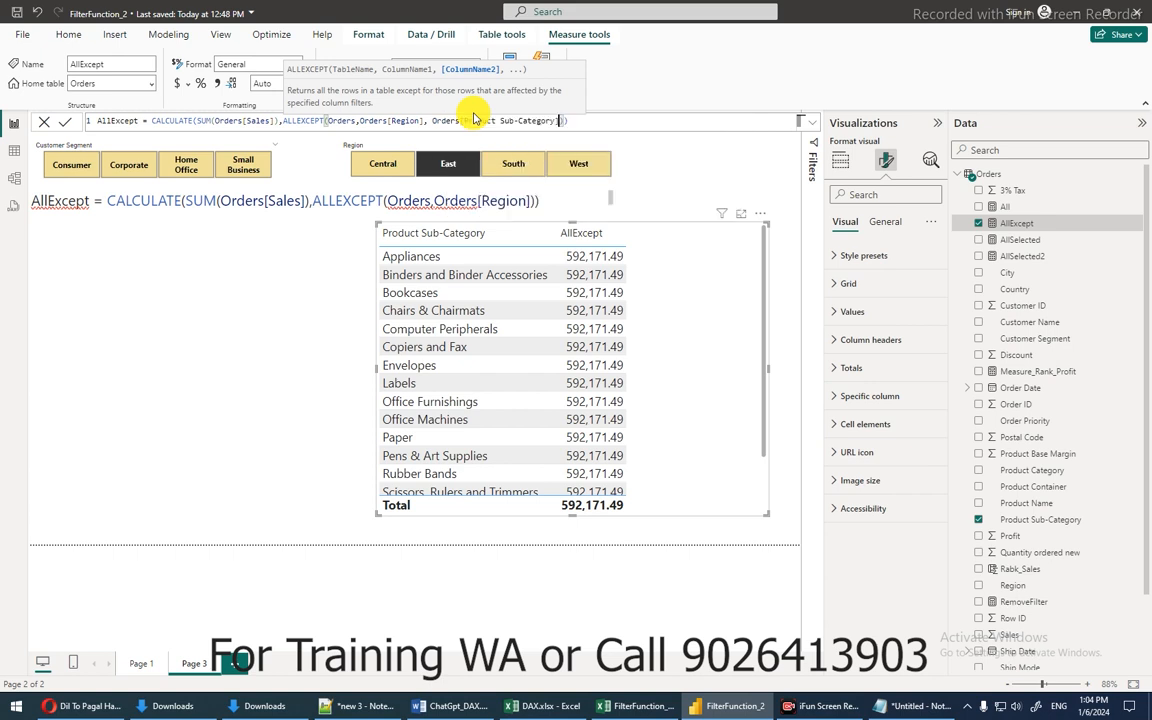
key(ctrl+a)
key(ctrl+c)
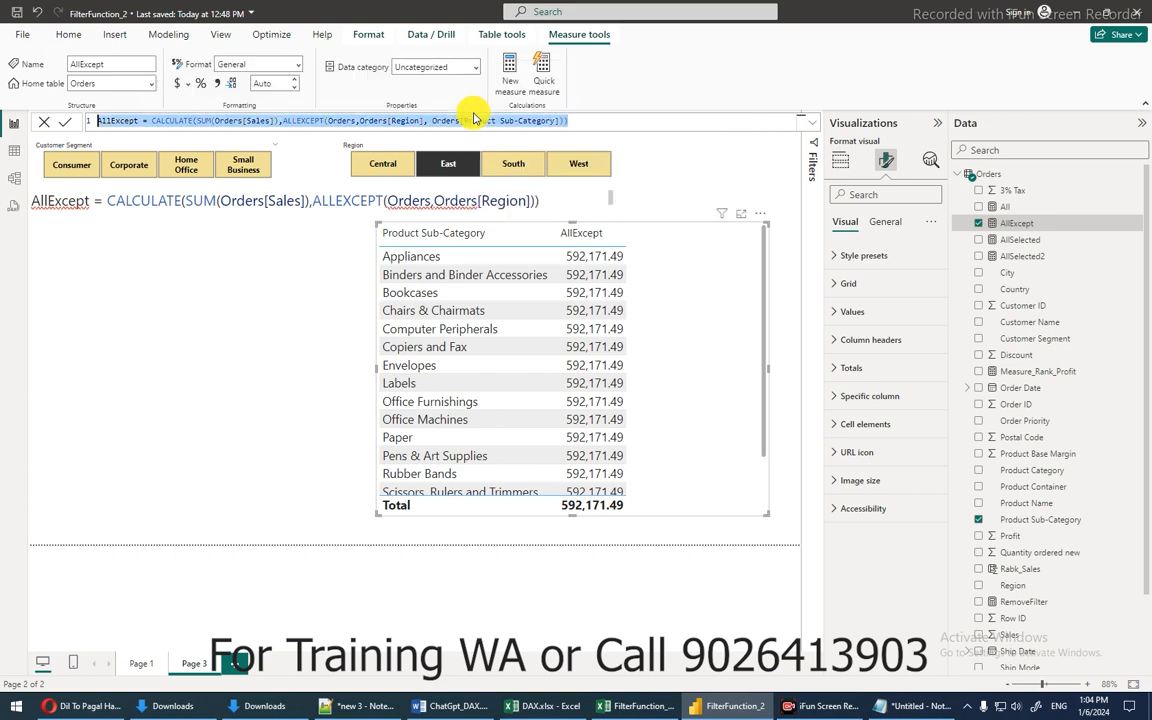
key(Return)
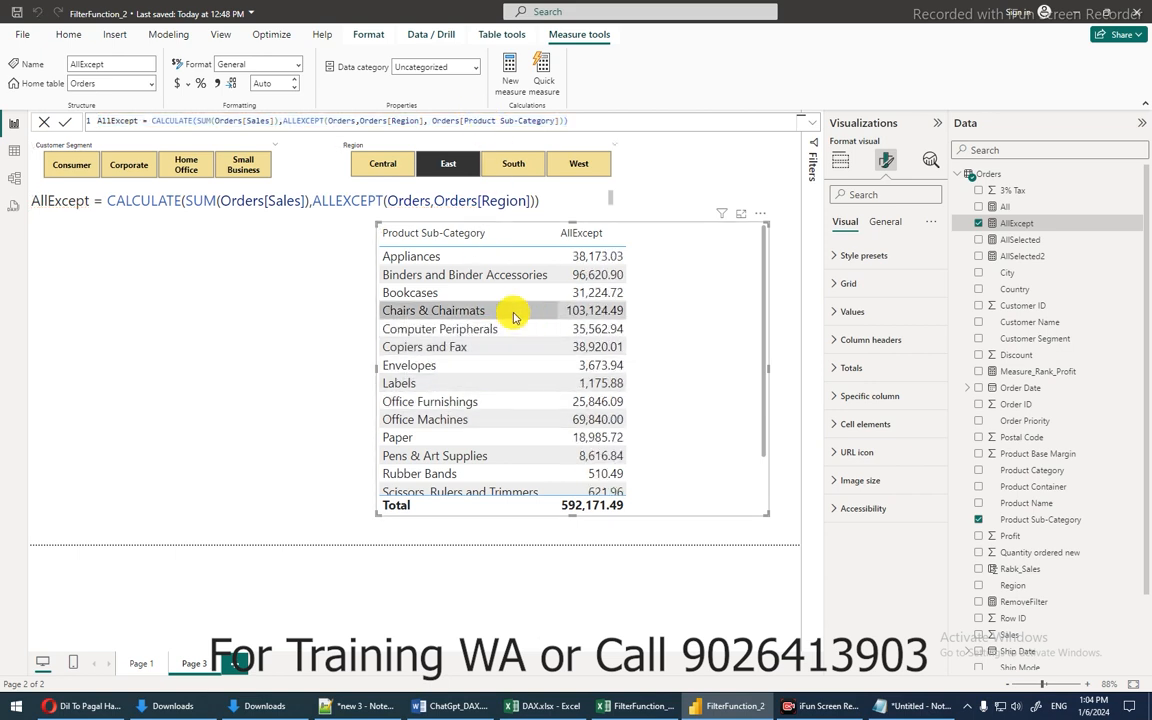
Add a text box to the report page and paste the copied AllExcept formula into it.
click(117, 258)
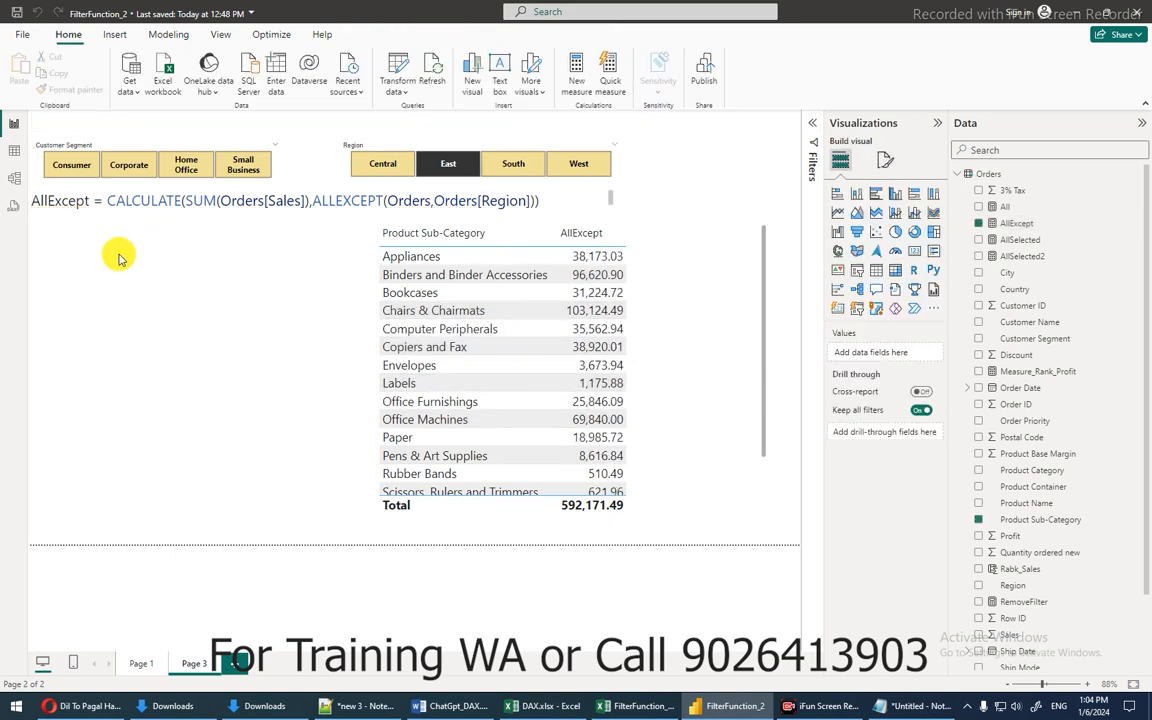
click(501, 75)
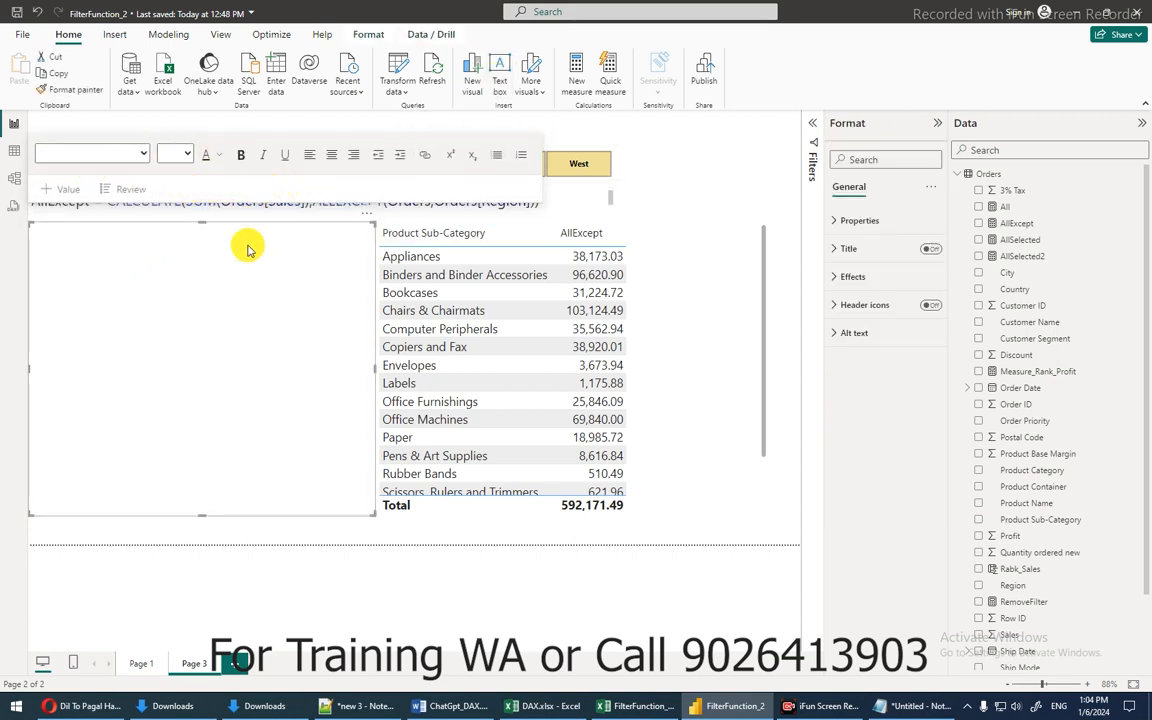
click(122, 264)
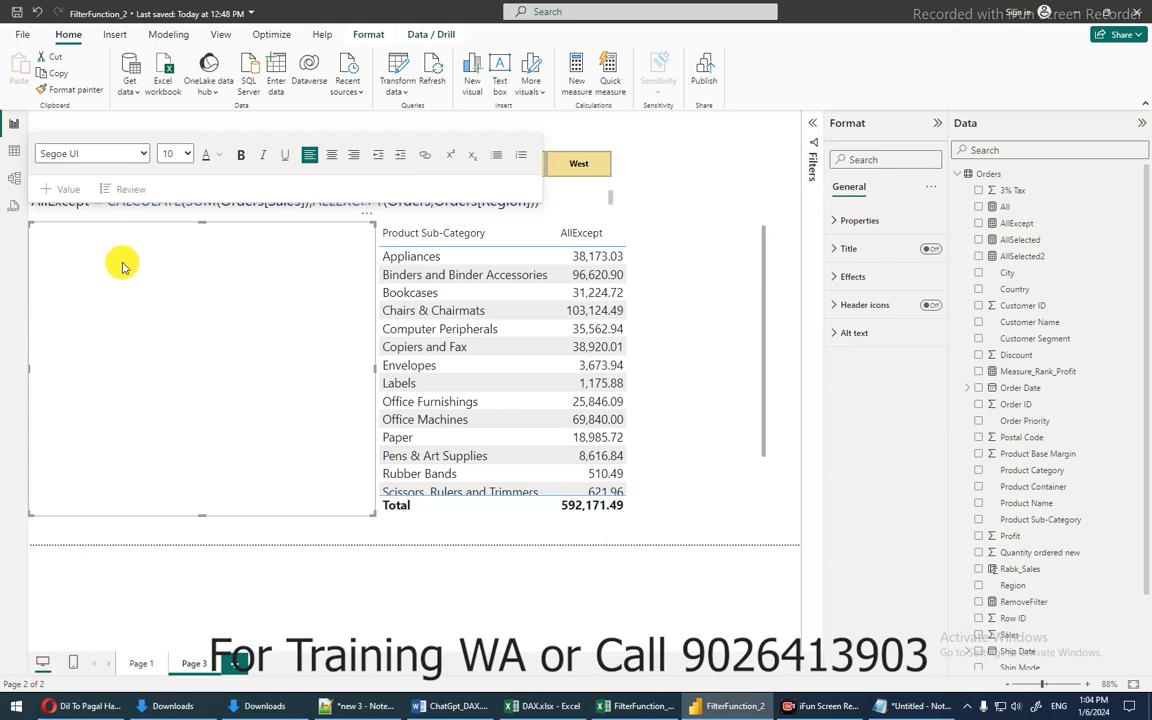
key(ctrl+v)
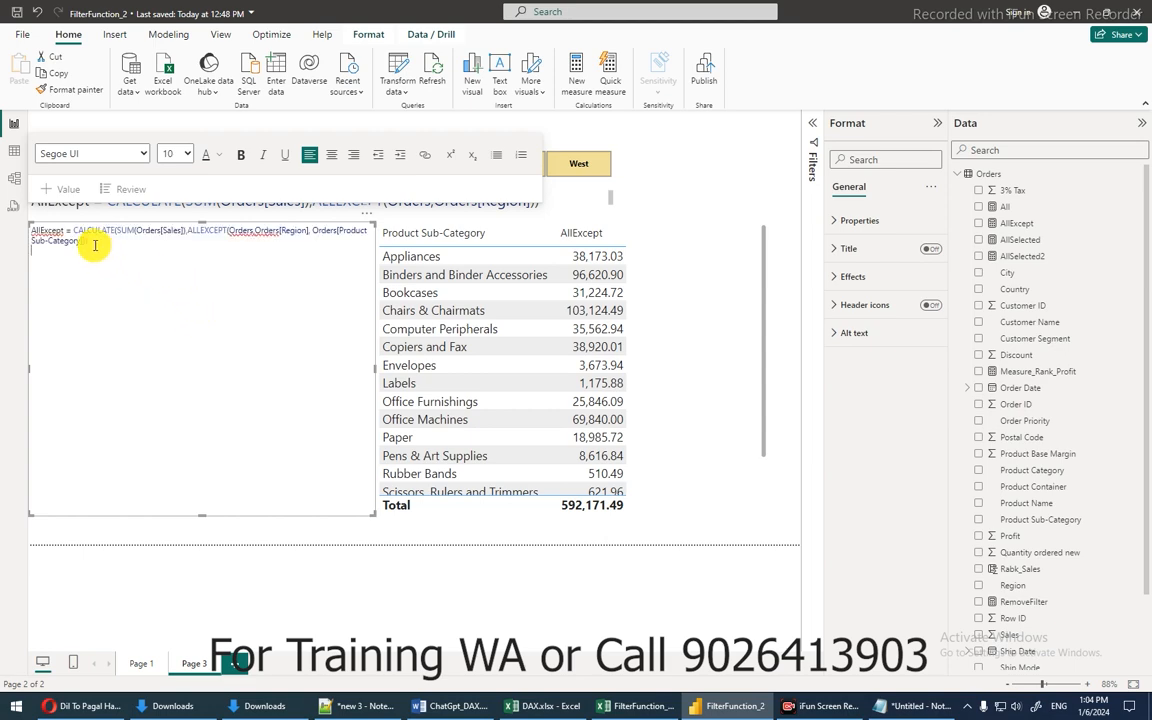
click(14, 205)
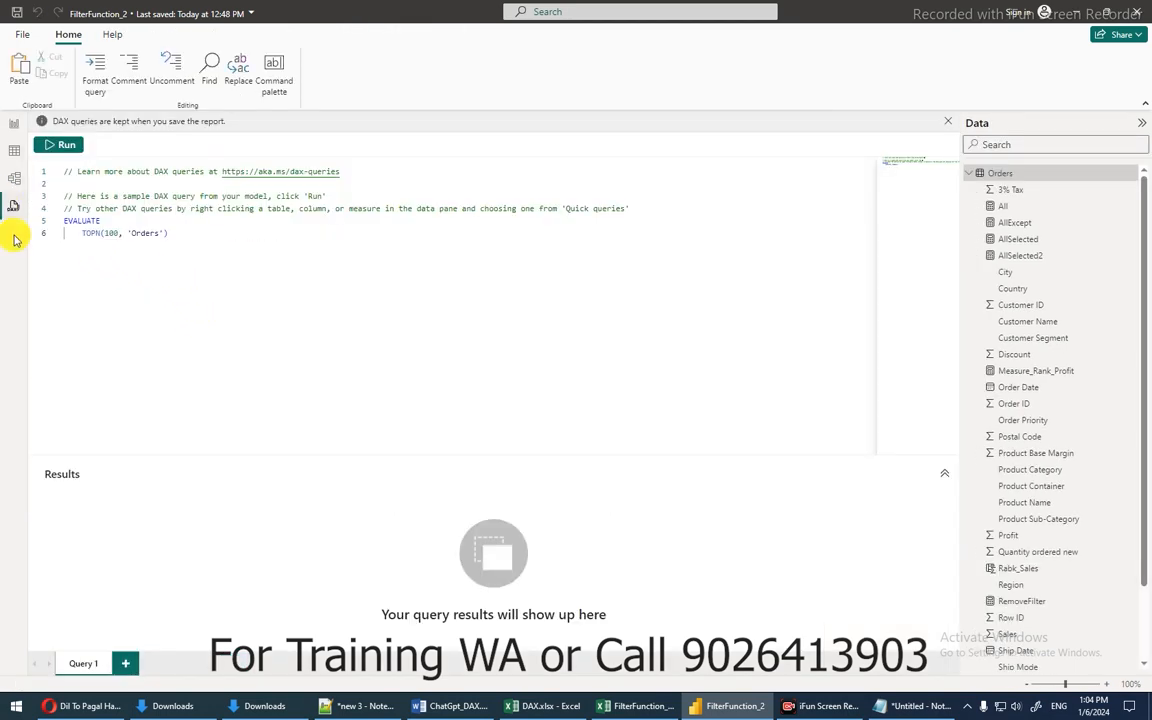
click(14, 123)
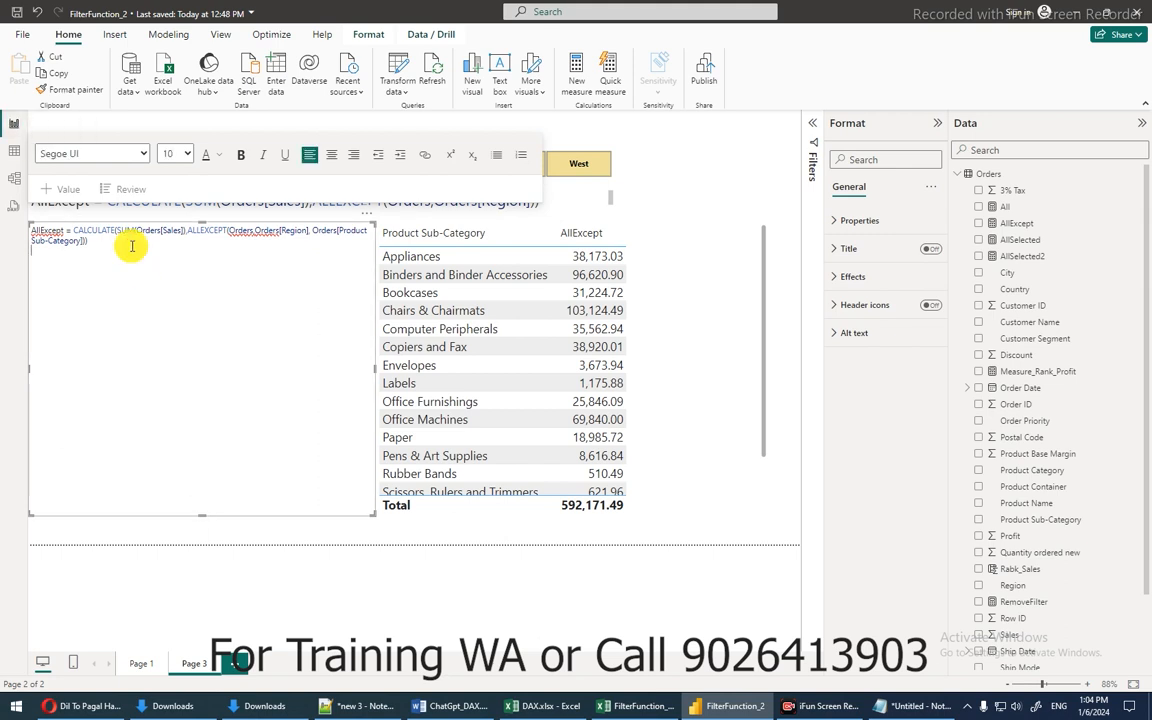
Set the font size of all the pasted formula text to 14.
key(ctrl+a)
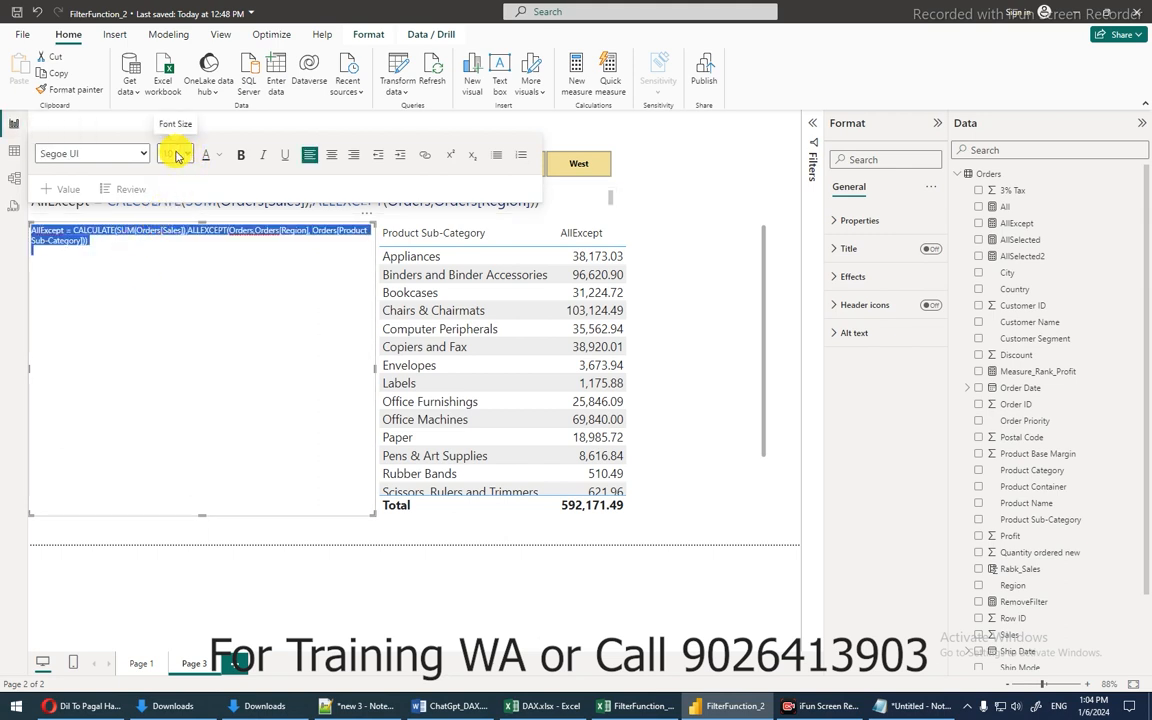
click(177, 155)
click(166, 269)
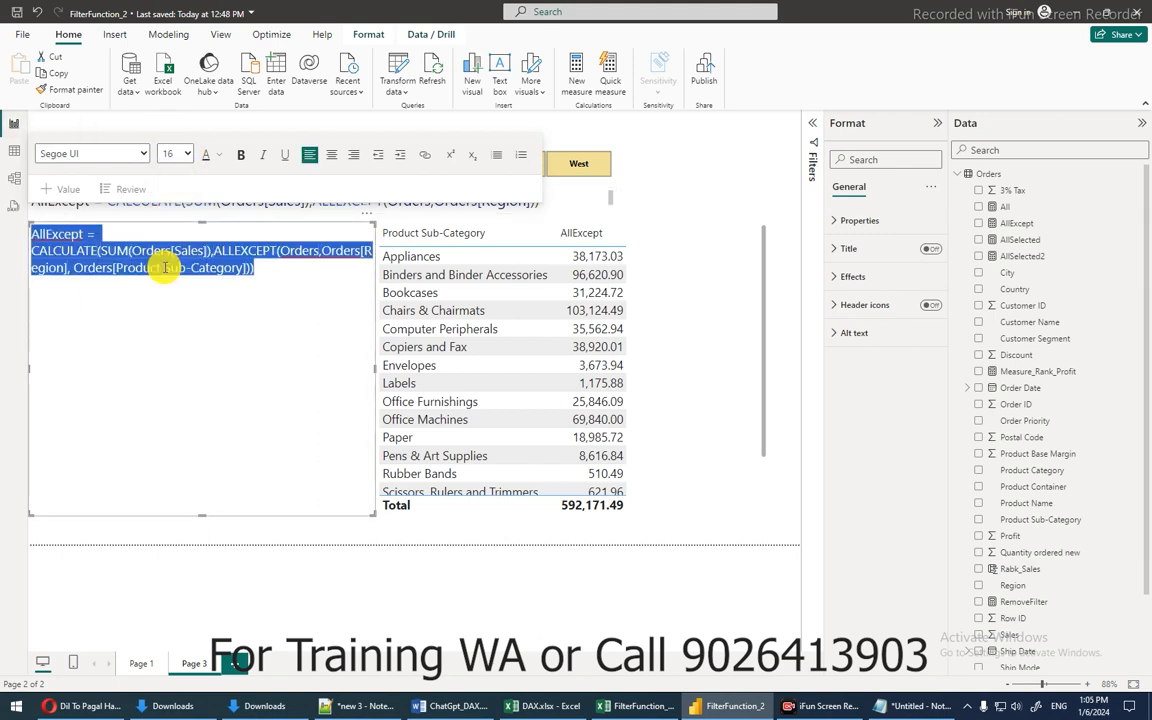
click(175, 156)
click(167, 255)
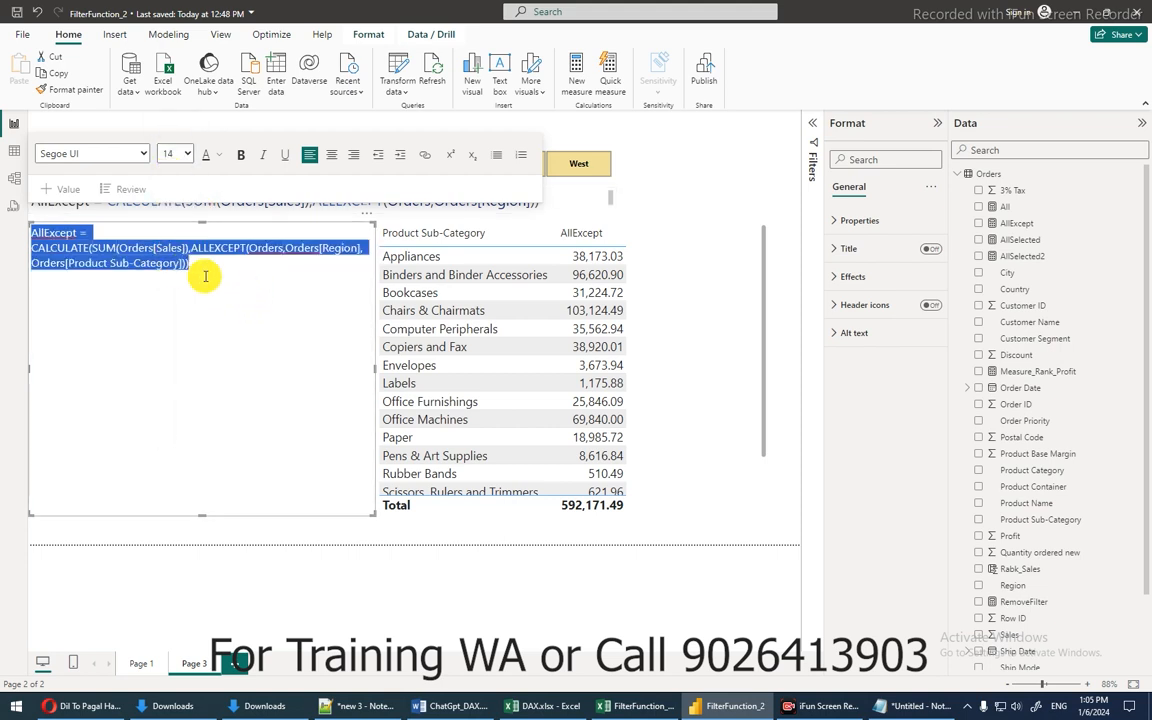
click(256, 287)
Shrink the new text box to fit its formula and narrow the Product Sub-Category table to its columns.
drag(370, 514, 345, 300)
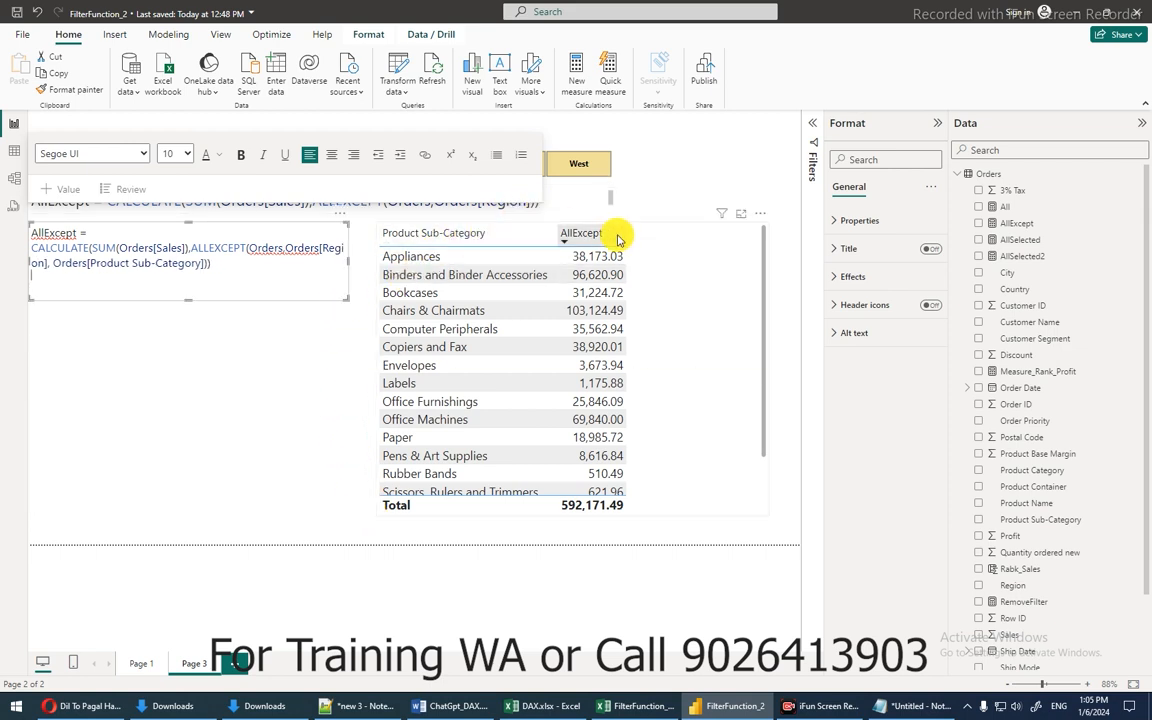
click(655, 228)
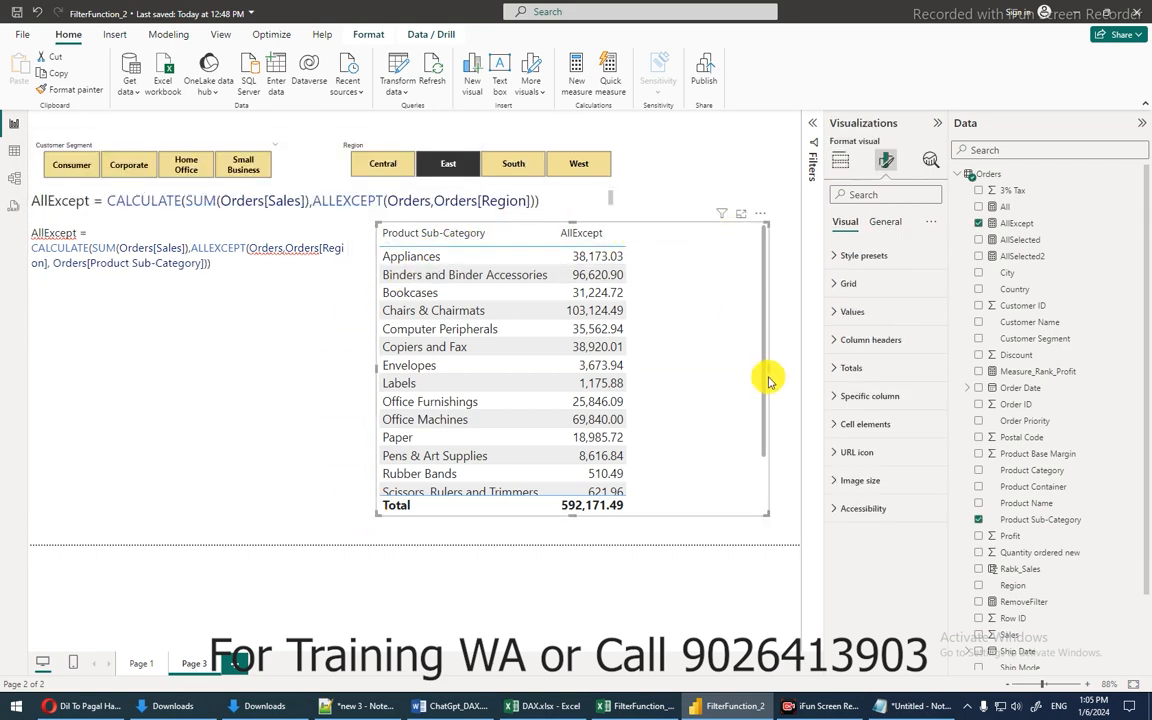
drag(767, 368, 651, 366)
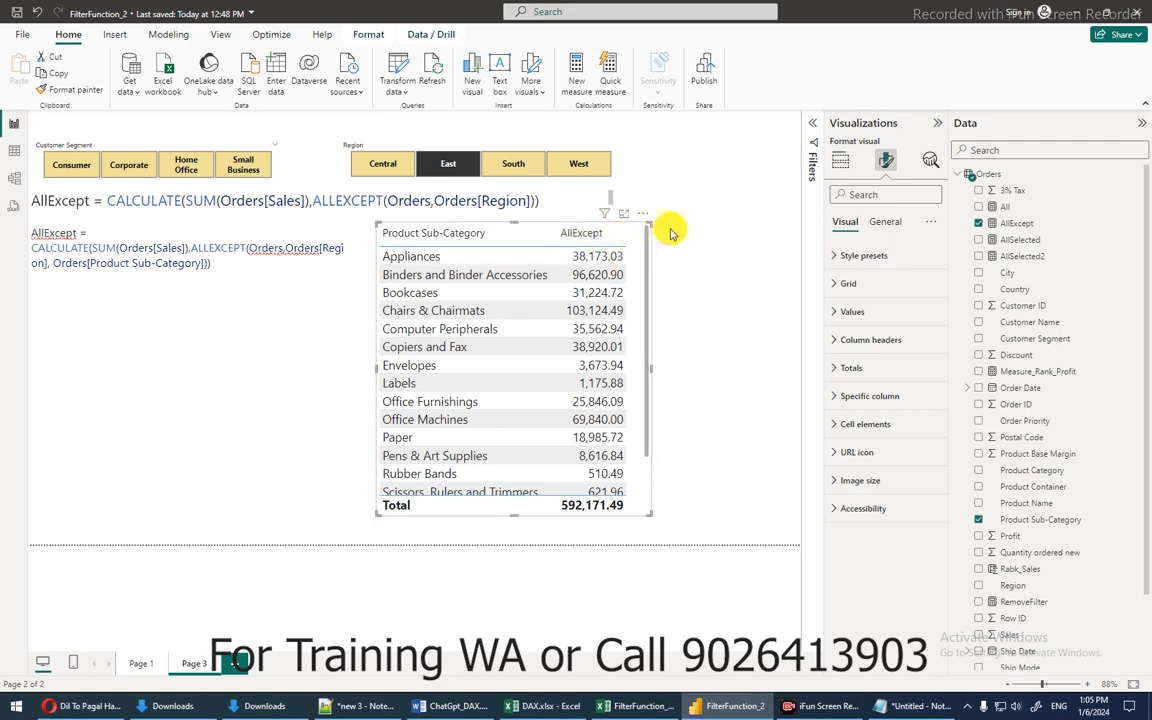
Move the Product Sub-Category table sideways to leave room beside the two-column AllExcept formula text box.
click(596, 226)
drag(647, 236, 673, 242)
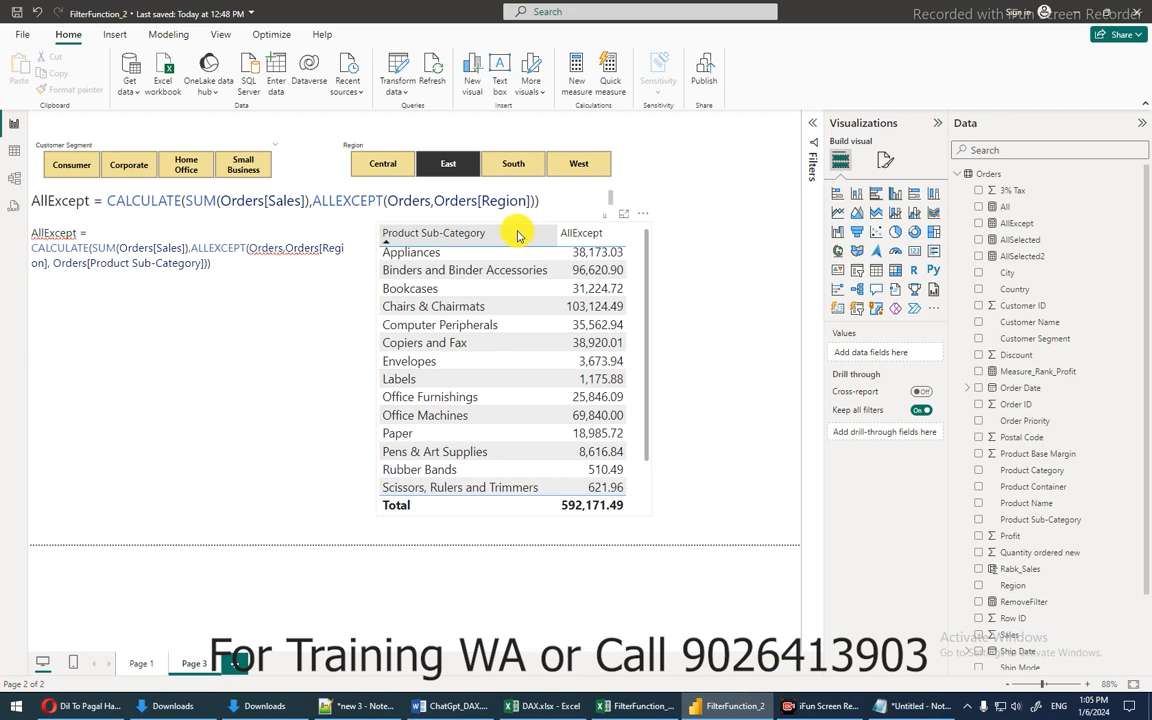
click(553, 226)
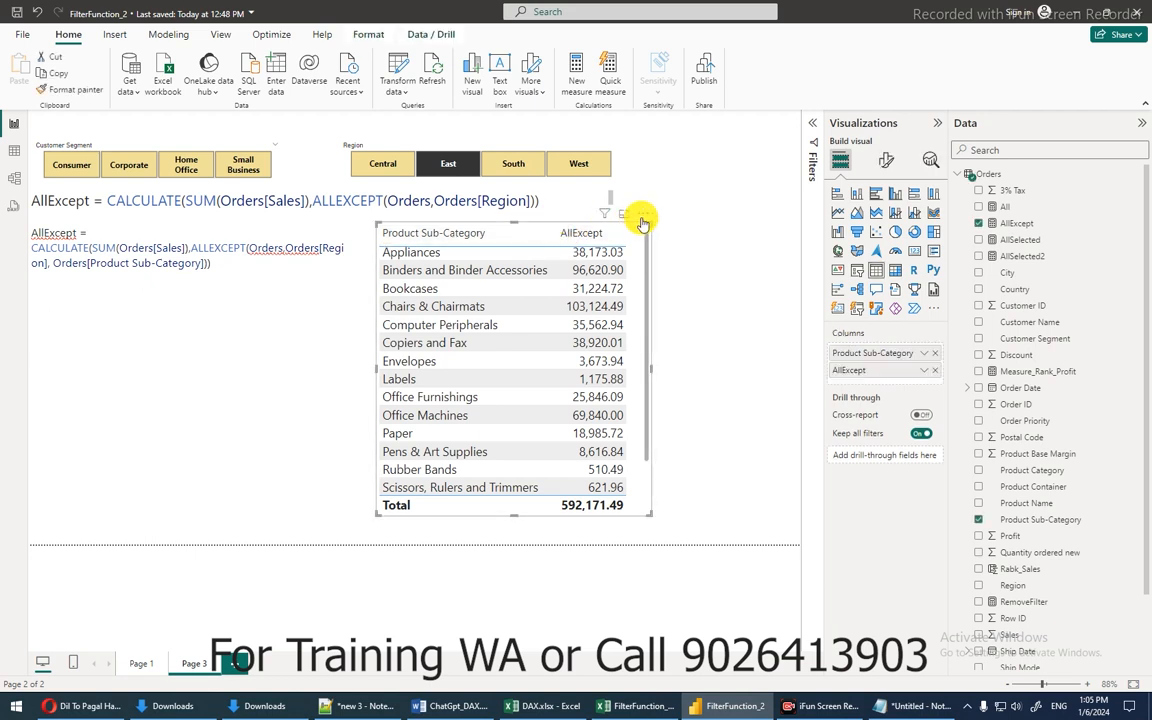
drag(642, 222, 764, 222)
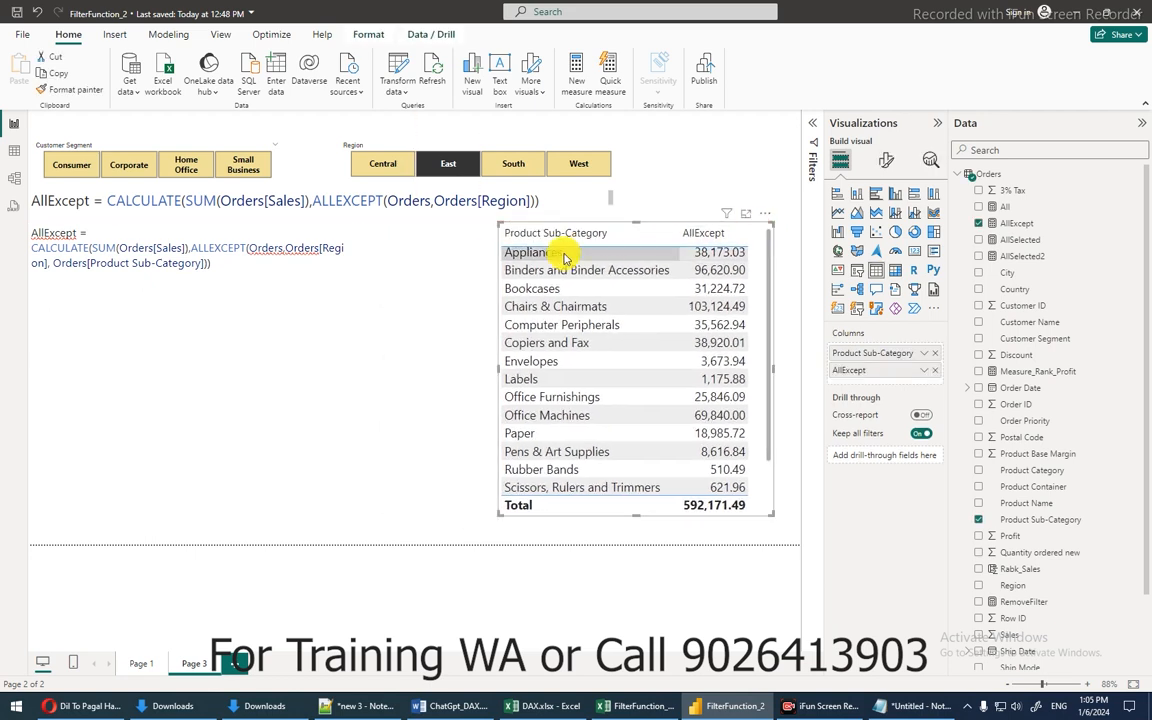
Widen the two-column AllExcept formula text box and set all its text to font size 16.
click(264, 249)
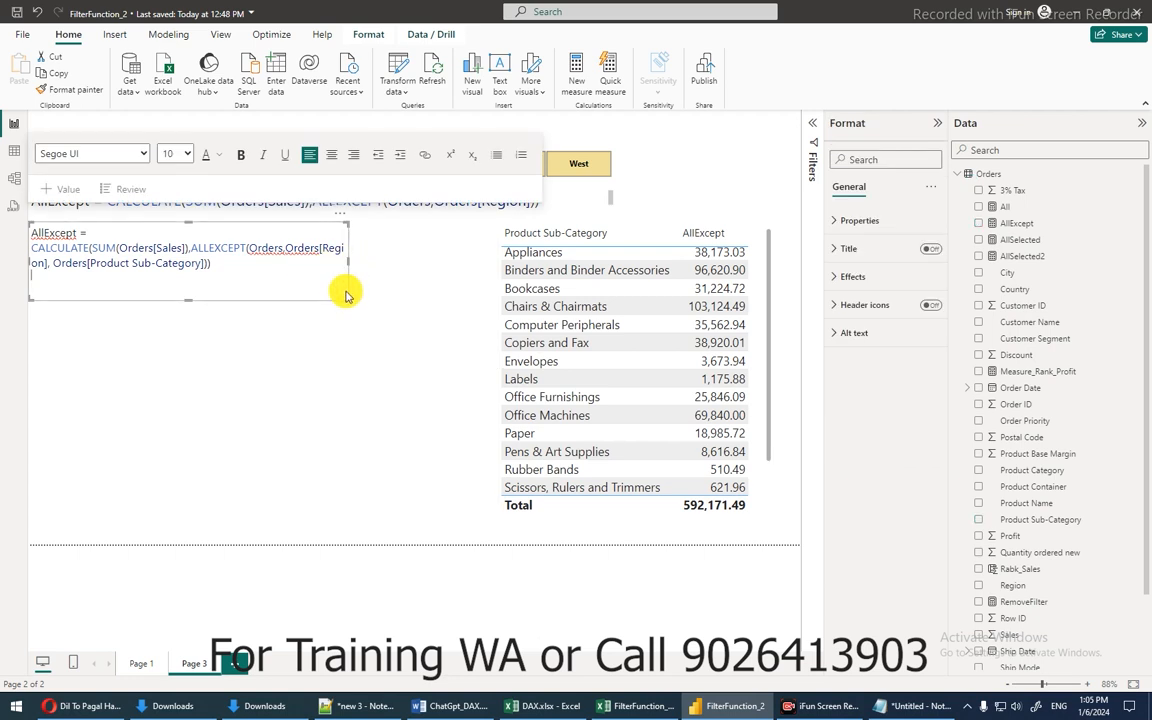
drag(345, 293, 434, 281)
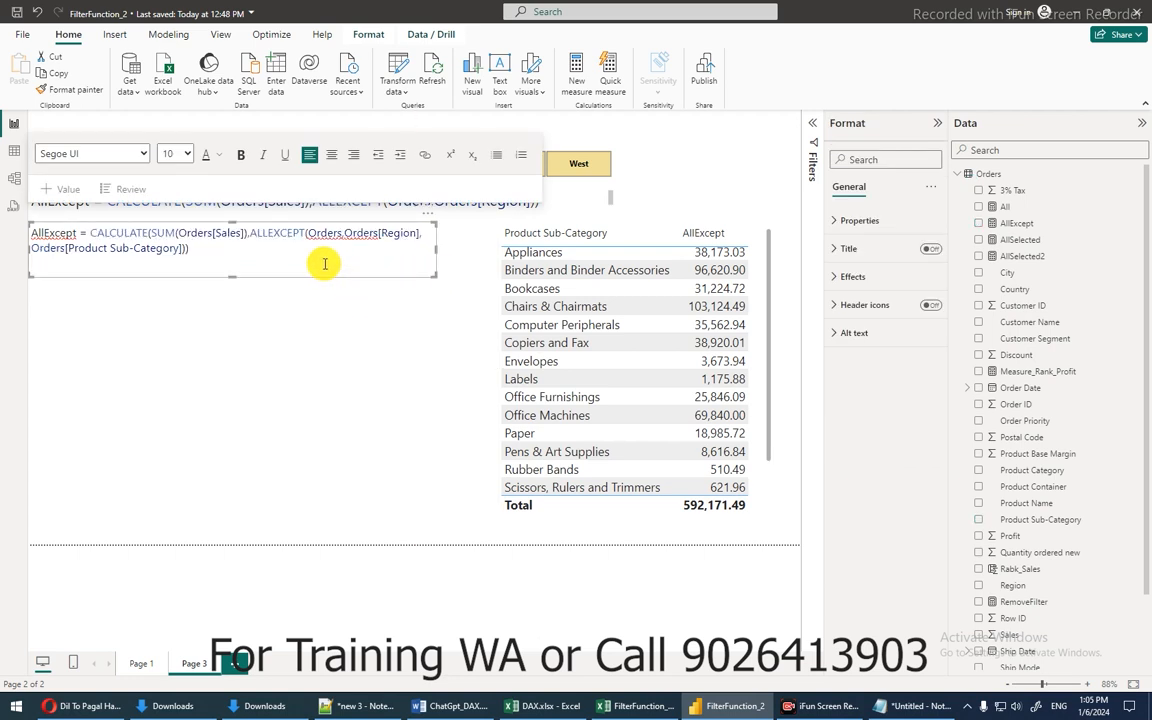
key(ctrl+a)
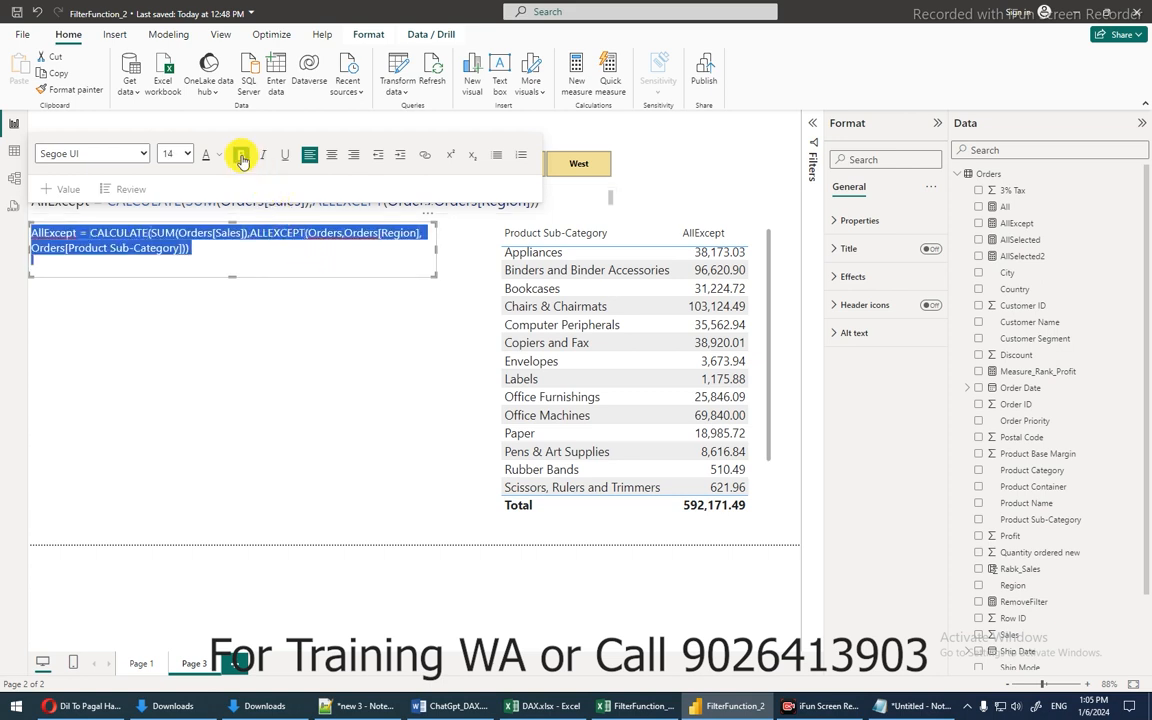
click(181, 156)
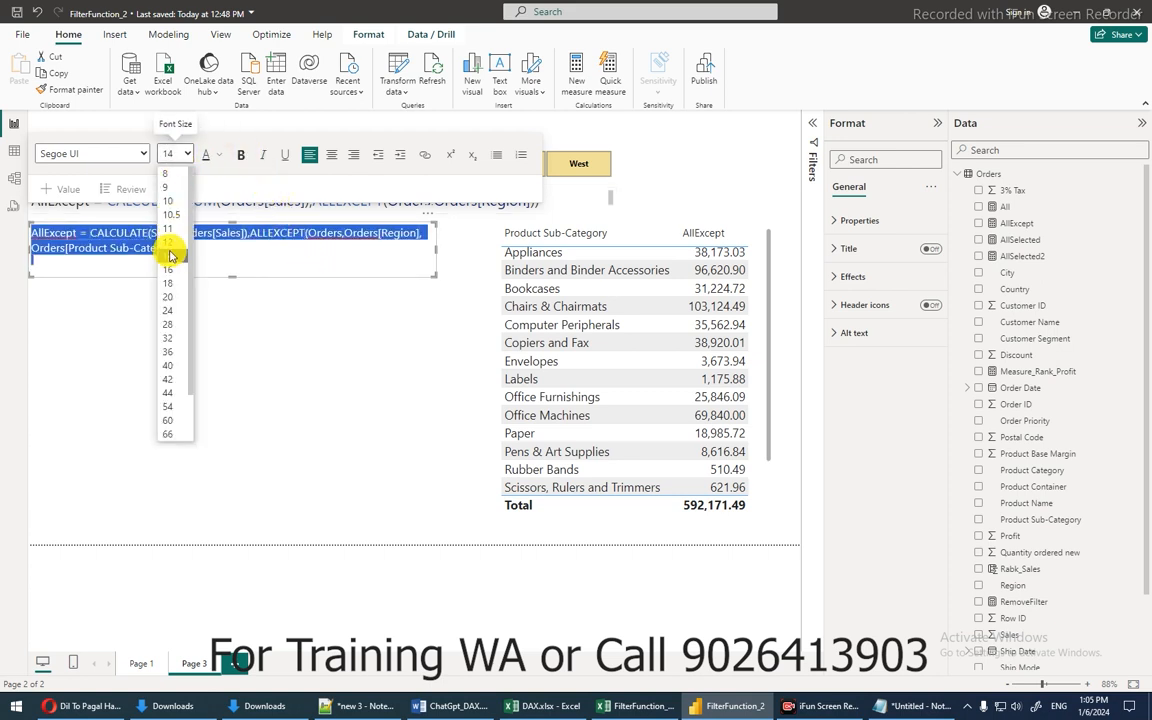
click(172, 284)
click(210, 298)
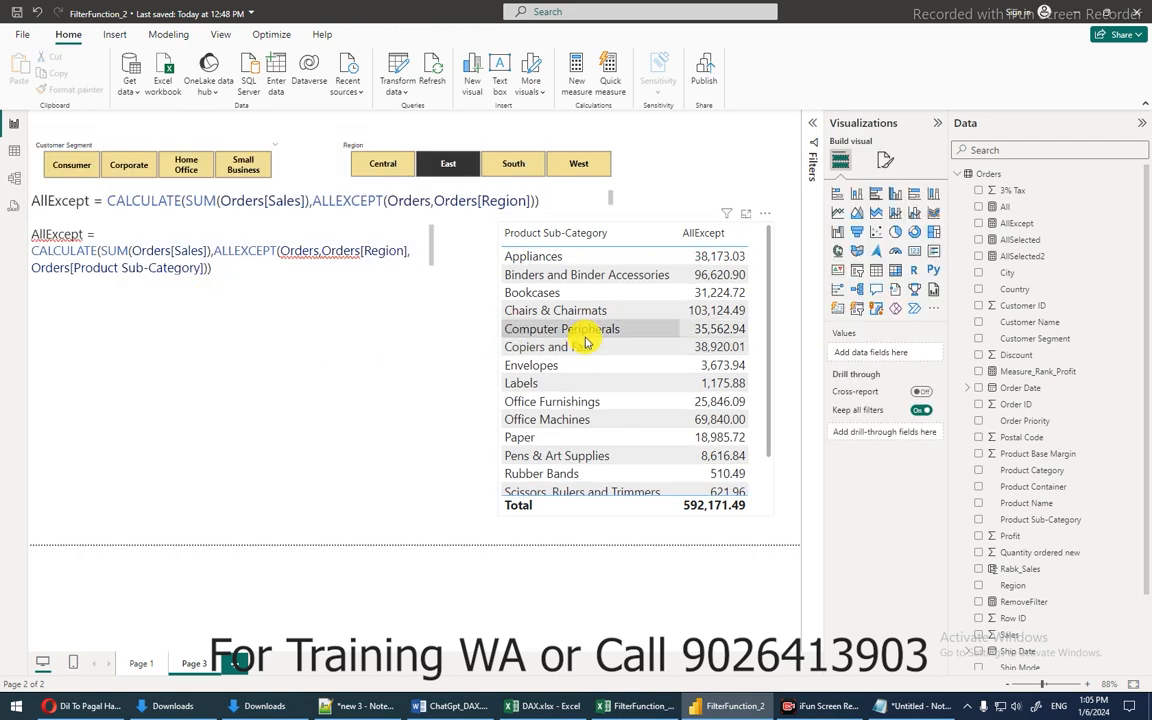
Clear the East selection in the Region slicer and switch to the FilterFunction_US_Superstore.xlsx workbook in Excel.
click(446, 168)
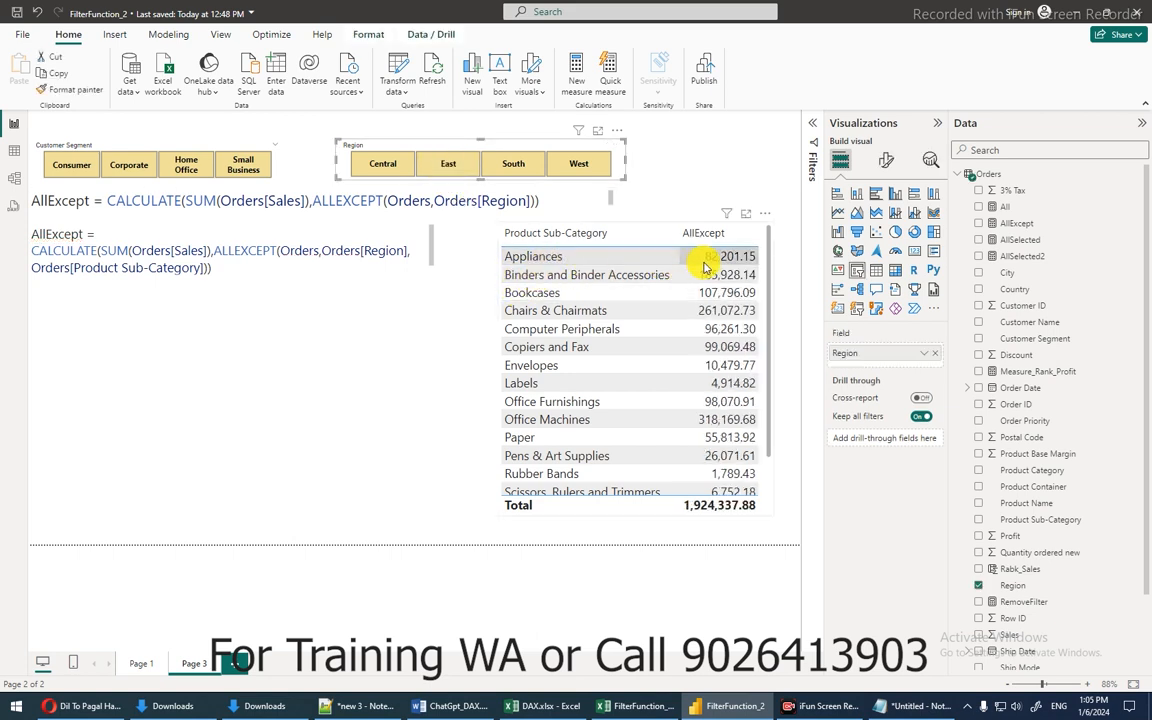
click(520, 706)
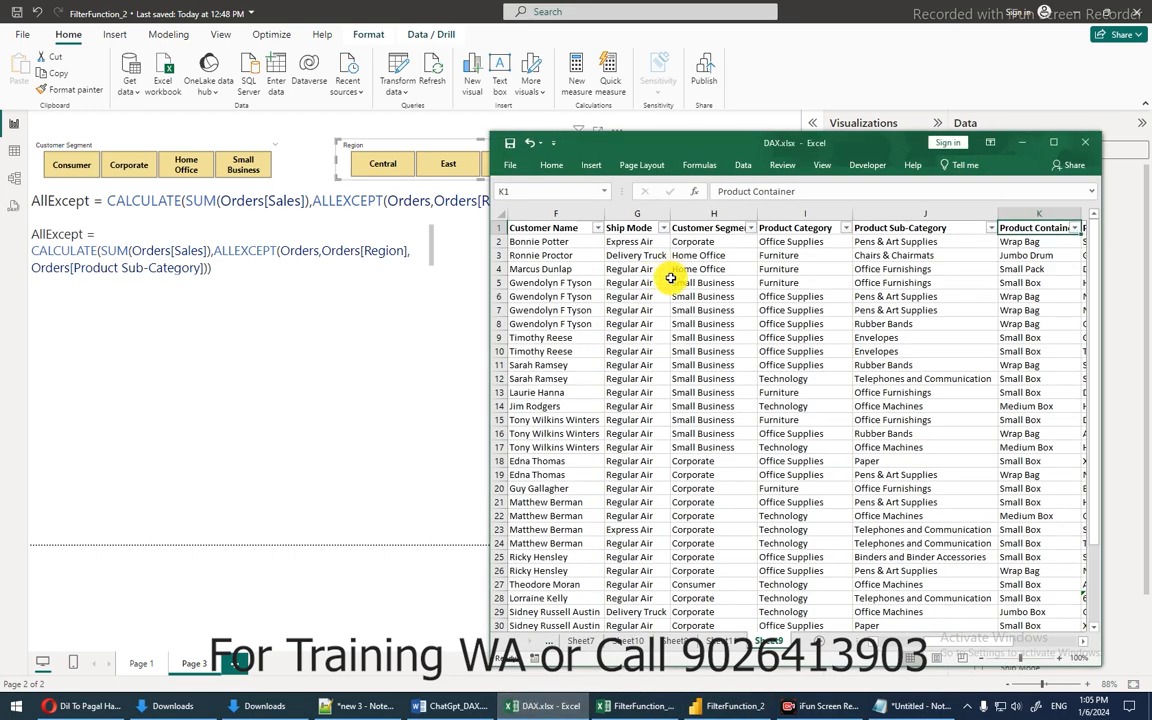
click(630, 706)
click(1022, 143)
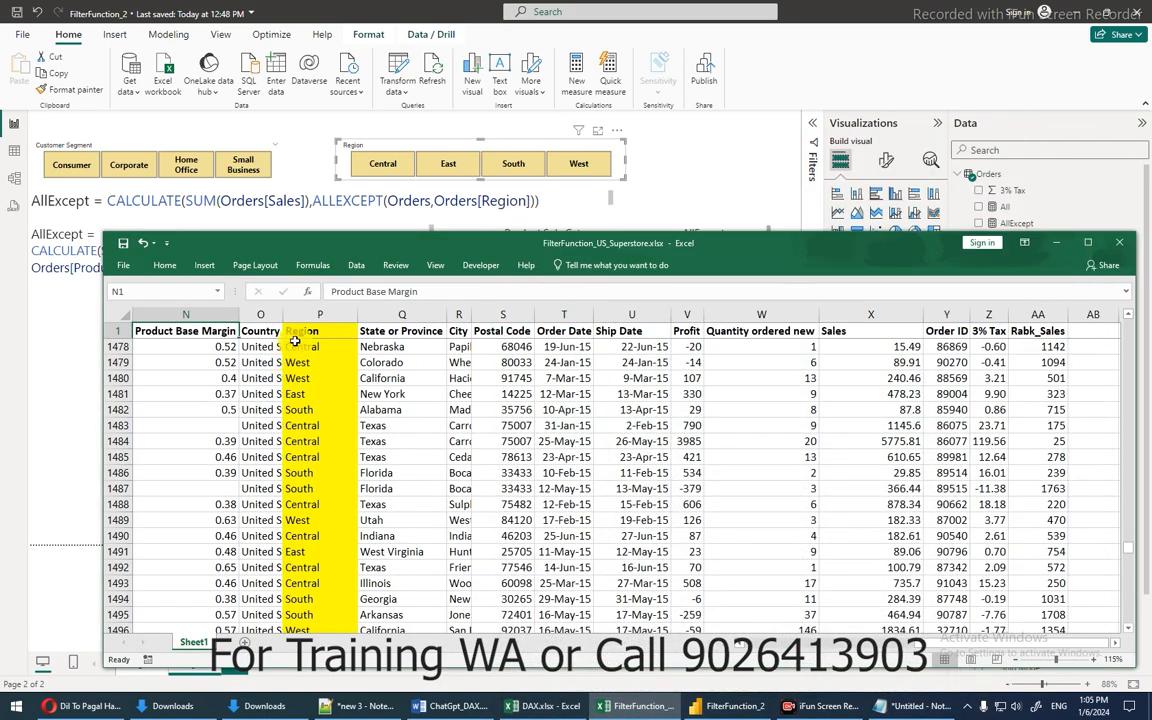
Turn on the header filters in Sheet1 and filter Product Sub-Category to Appliances only.
key(ctrl+Home)
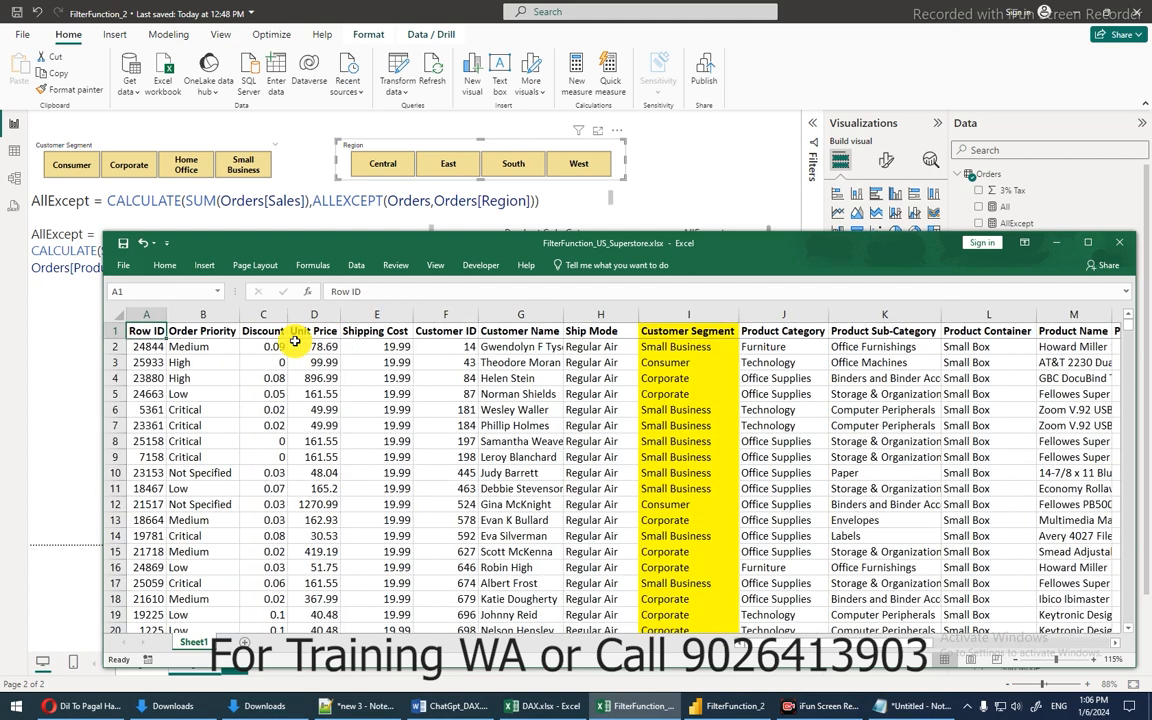
key(ctrl+shift+l)
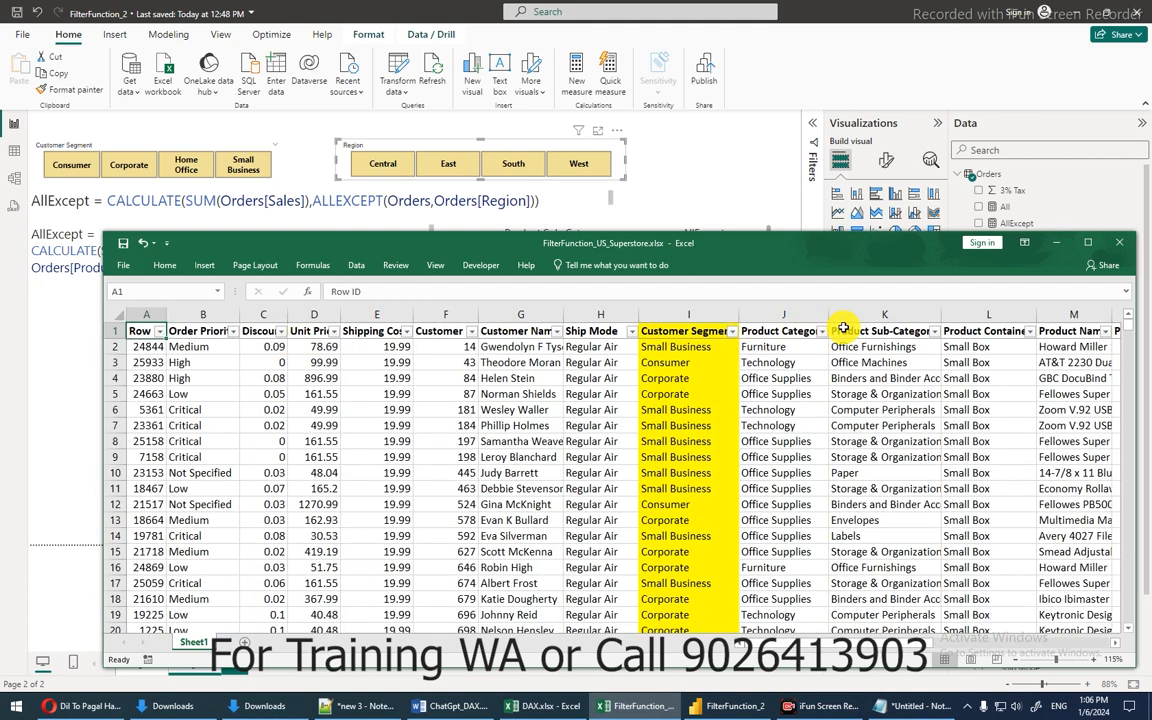
click(934, 333)
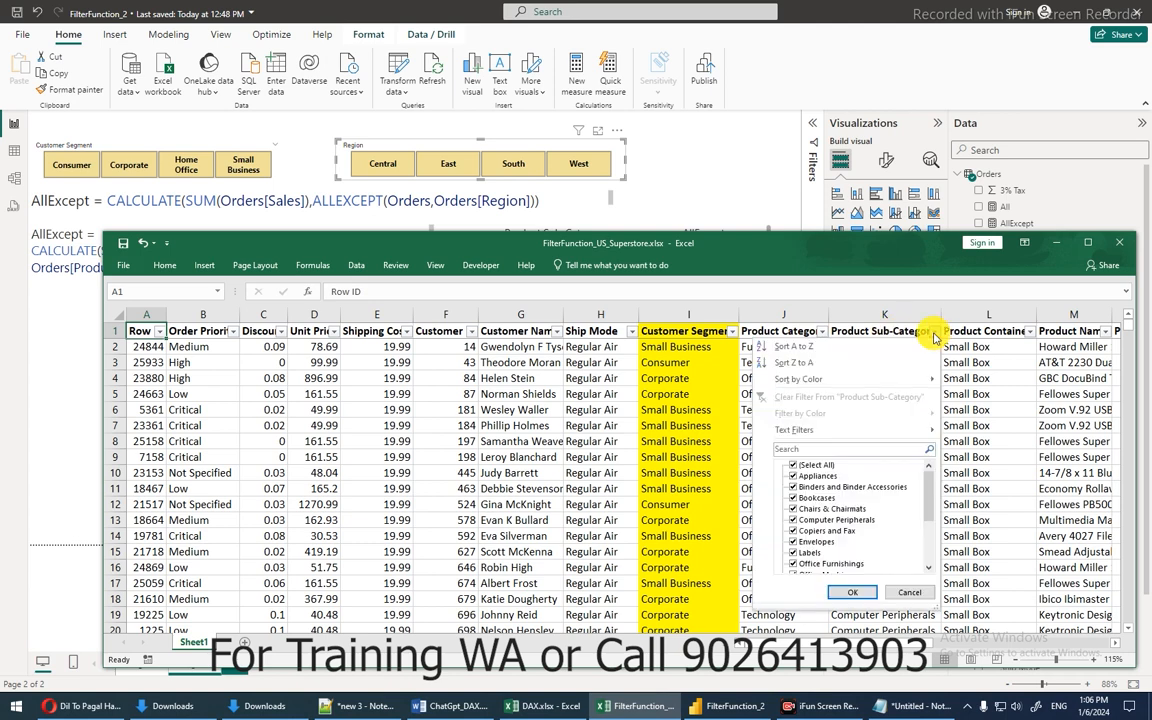
click(799, 476)
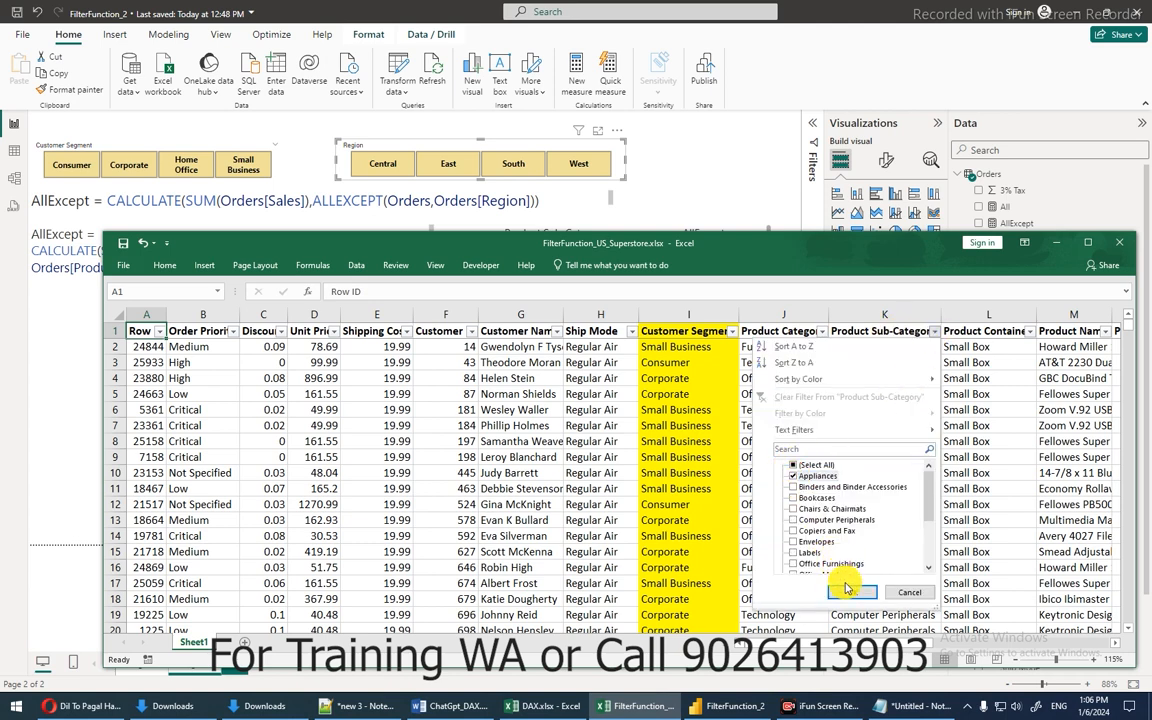
click(852, 592)
Check the Sales subtotal in X1956 for Appliances against the Appliances value in the Power BI table, returning to Excel.
click(868, 333)
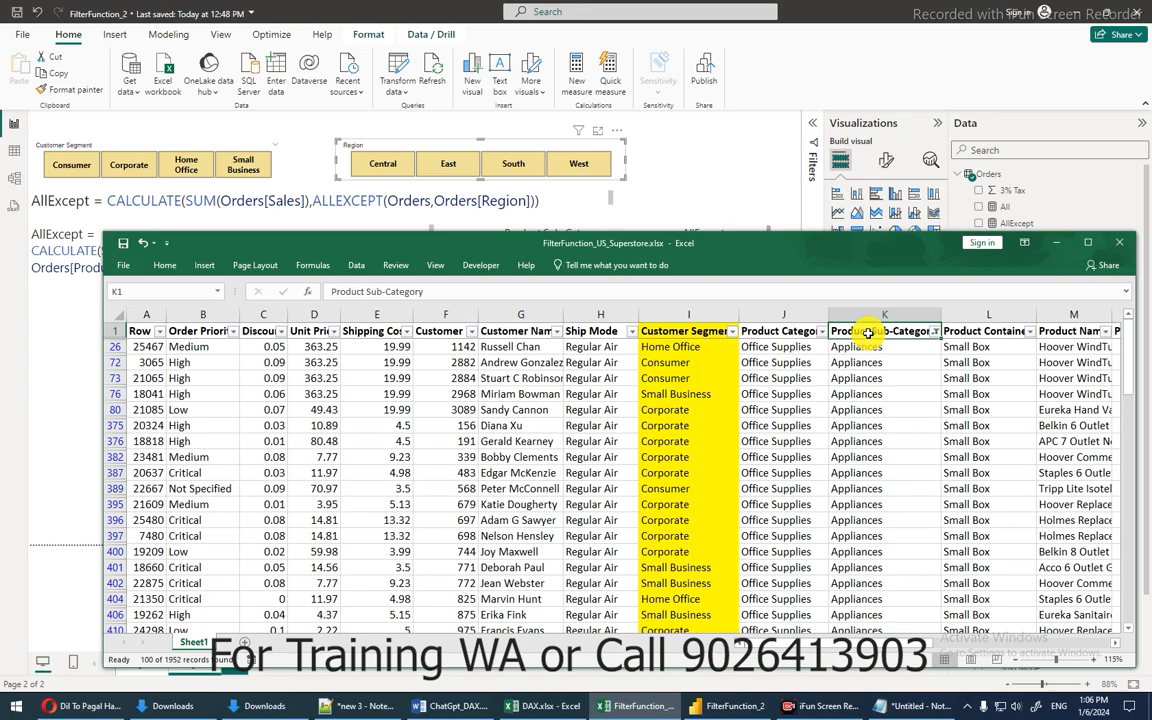
key(ctrl+Right)
key(Left)
key(Left)
key(Left)
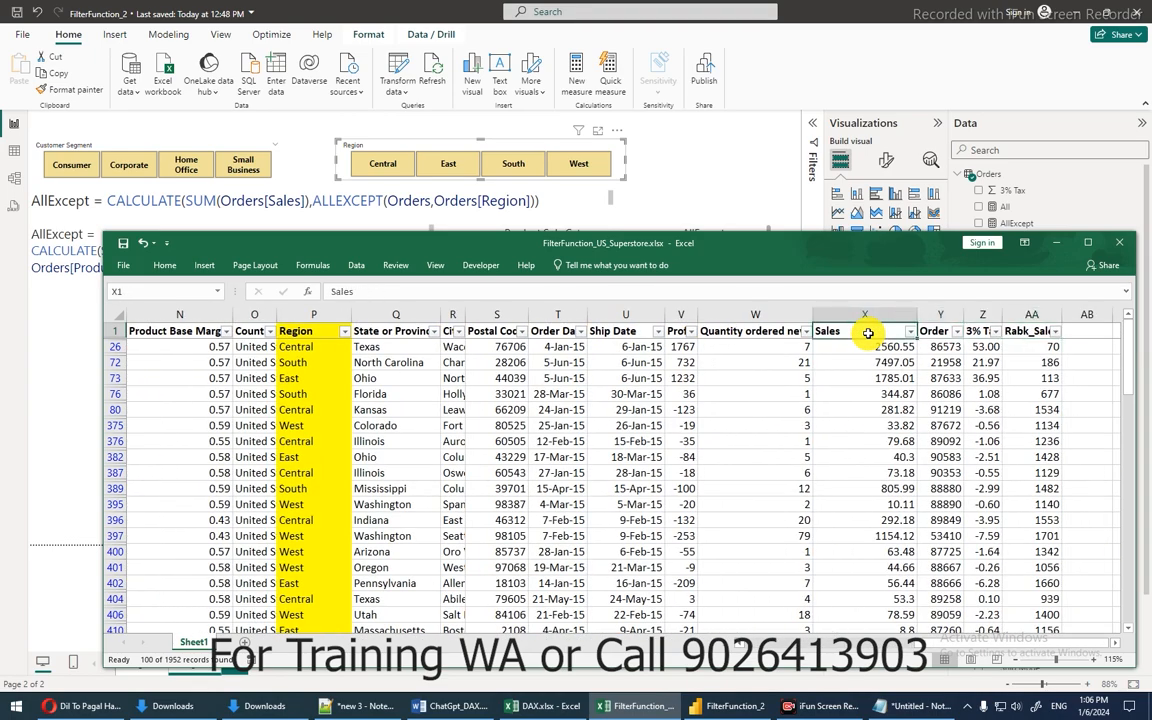
key(ctrl+Down)
key(Down)
key(Down)
key(Down)
key(Down)
key(Down)
key(Up)
key(Up)
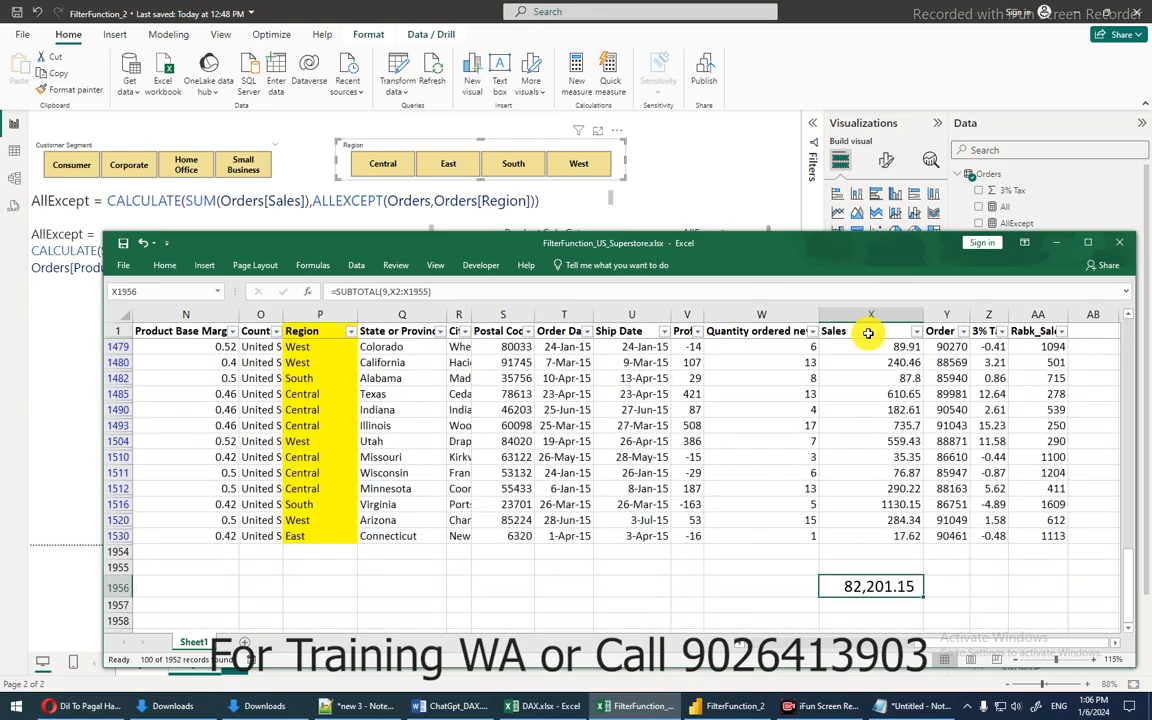
click(80, 293)
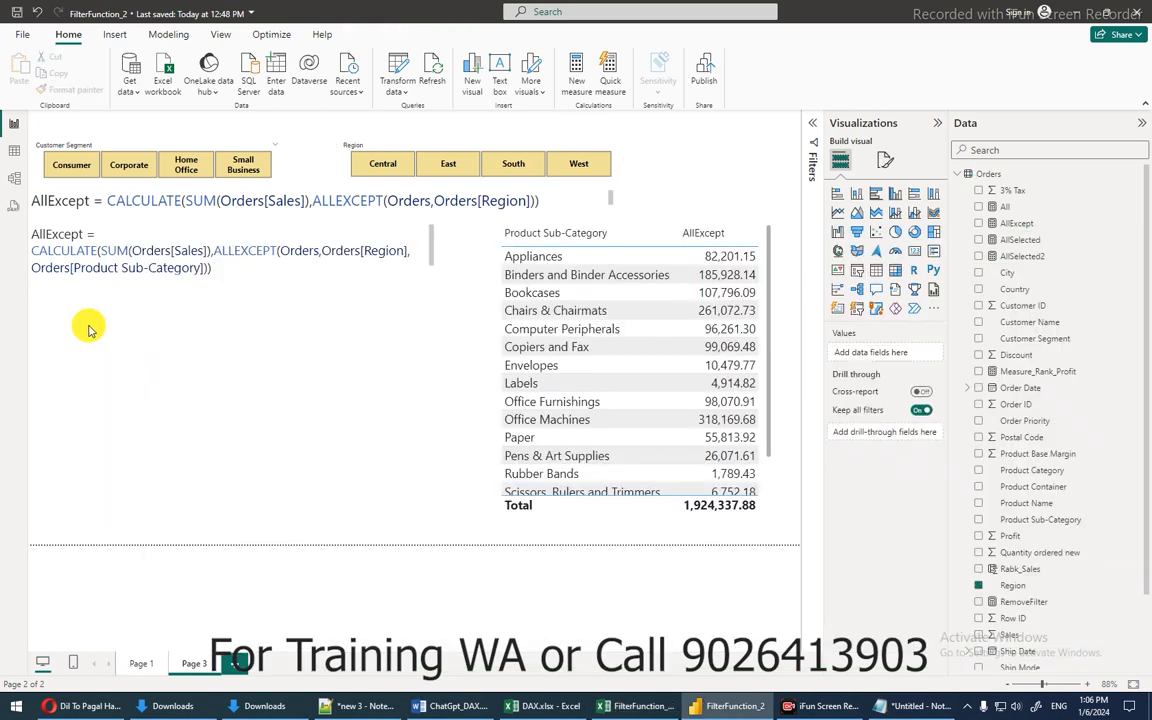
key(alt+Tab)
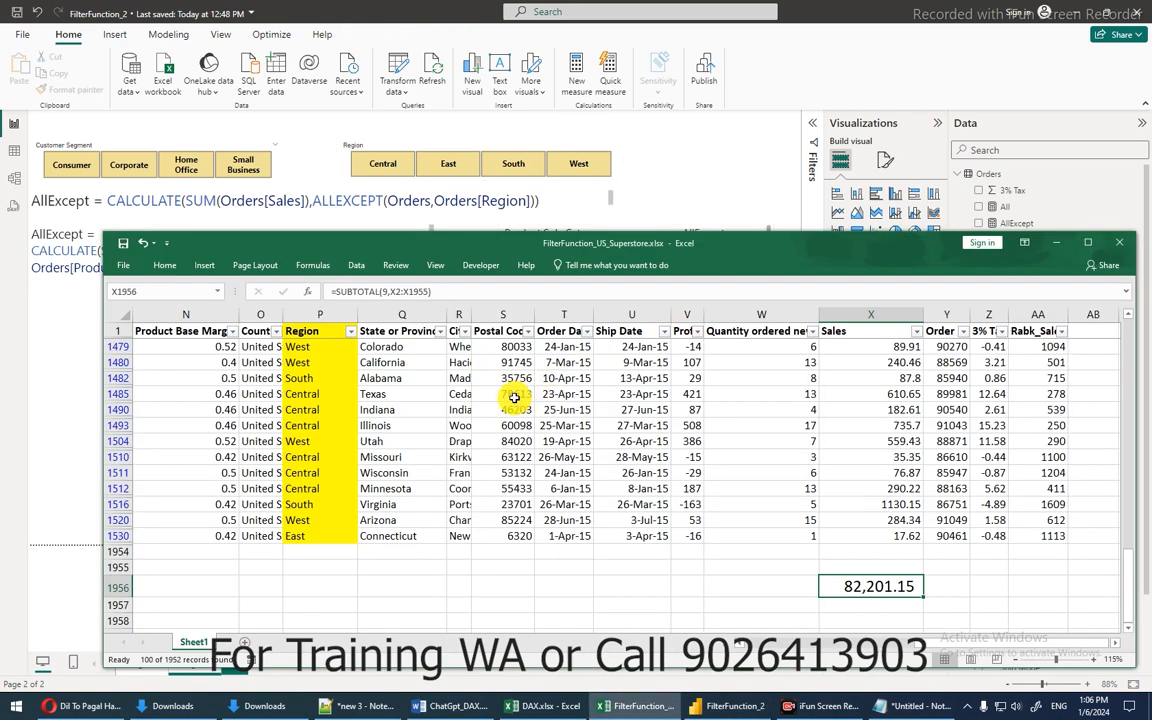
Look across the filtered sheet's header row from Row ID to State or Province and back to review the columns.
click(227, 377)
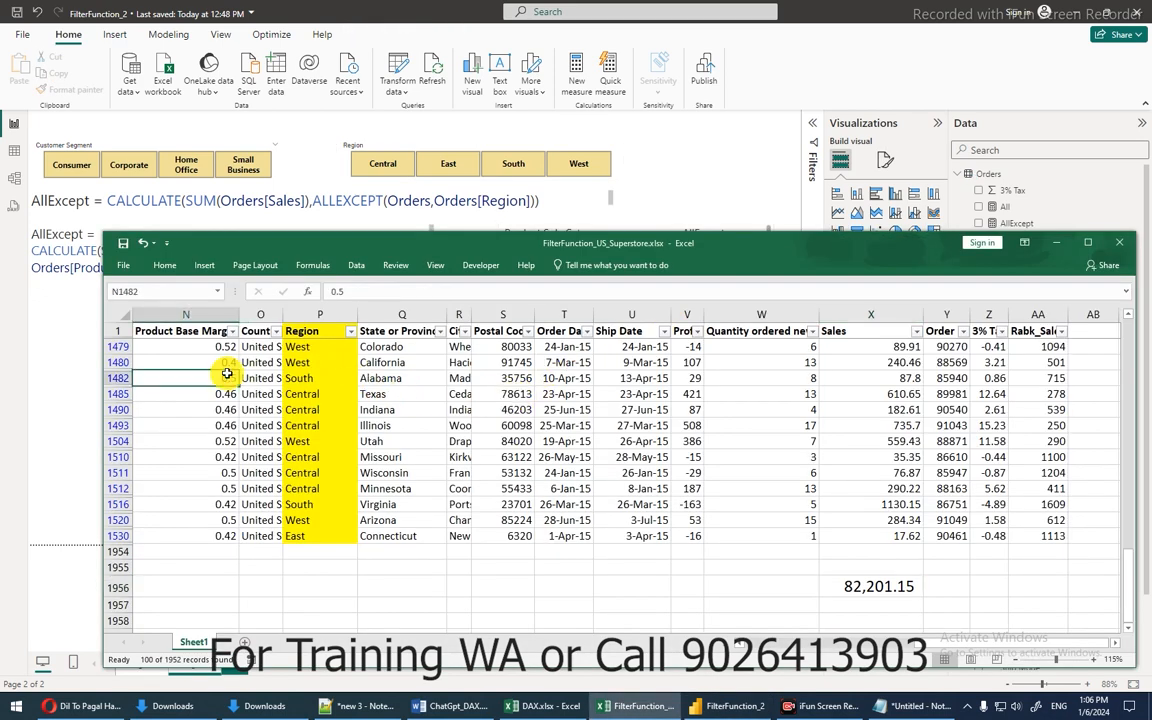
key(ctrl+Up)
key(ctrl+Left)
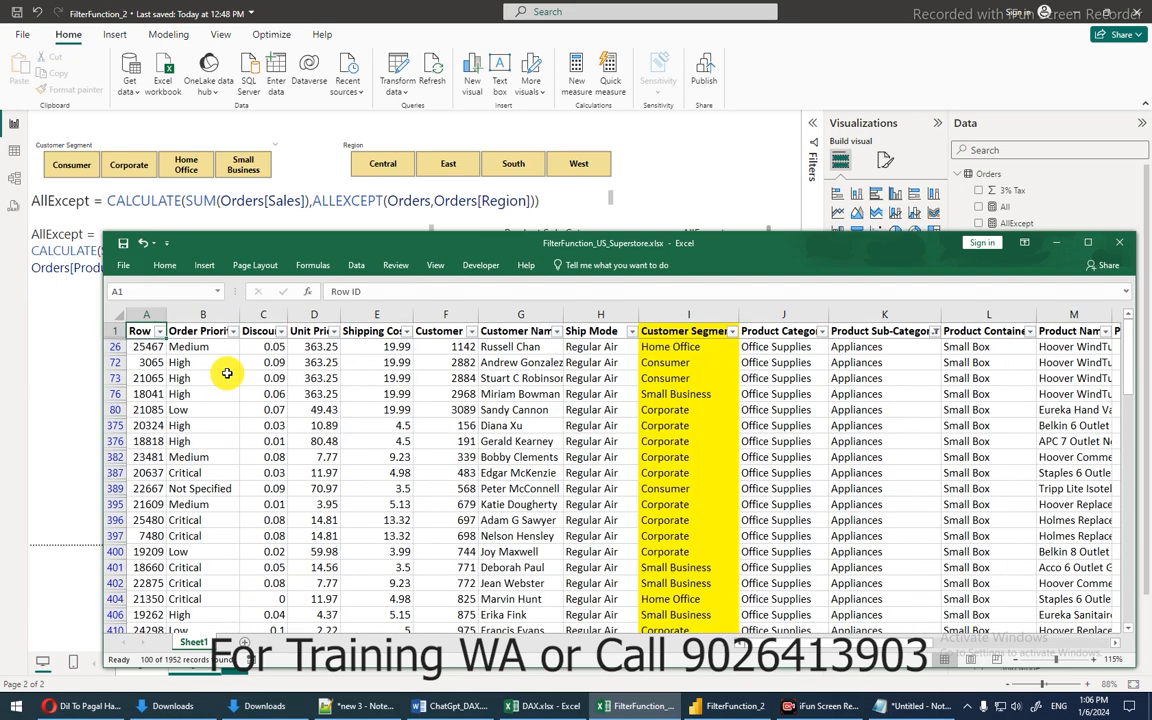
key(Right)
key(Right)
key(Right)
key(Right)
key(Right)
key(Right)
key(Right)
key(Right)
key(Right)
key(Right)
key(Right)
key(Right)
key(Right)
key(Right)
key(Right)
key(Right)
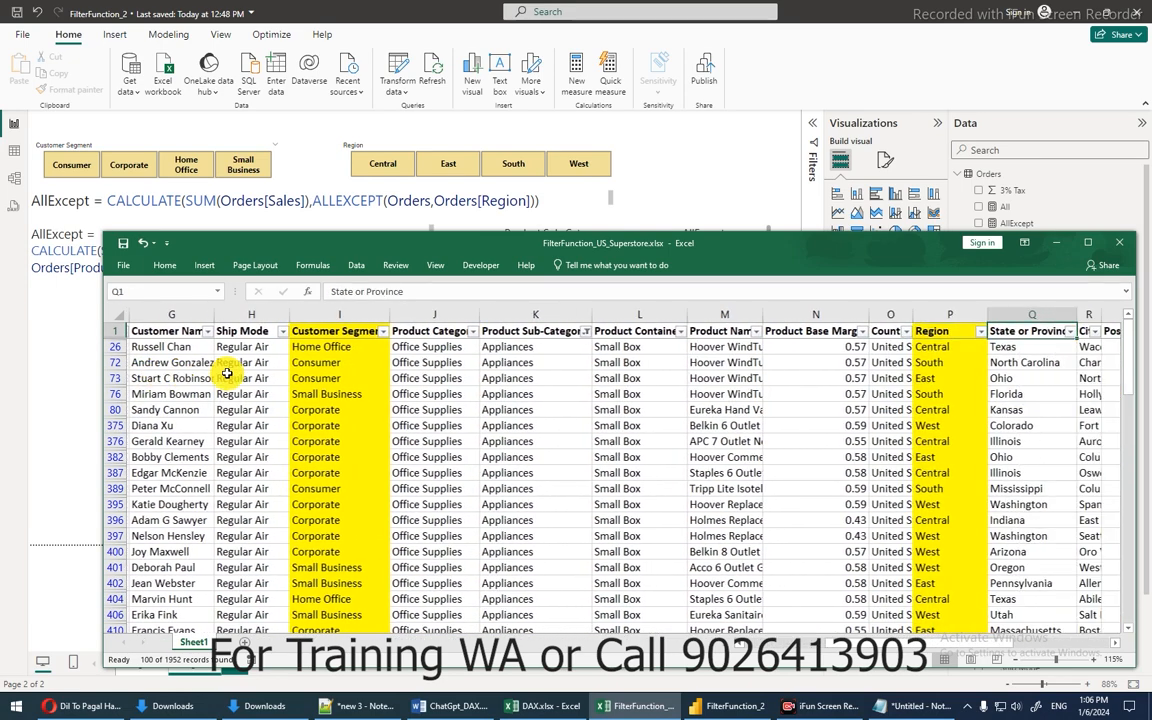
key(Left)
key(Left)
key(Left)
key(Left)
key(Left)
key(Left)
key(Left)
key(Left)
key(Left)
key(Left)
key(Left)
key(Left)
key(Left)
key(Left)
key(Left)
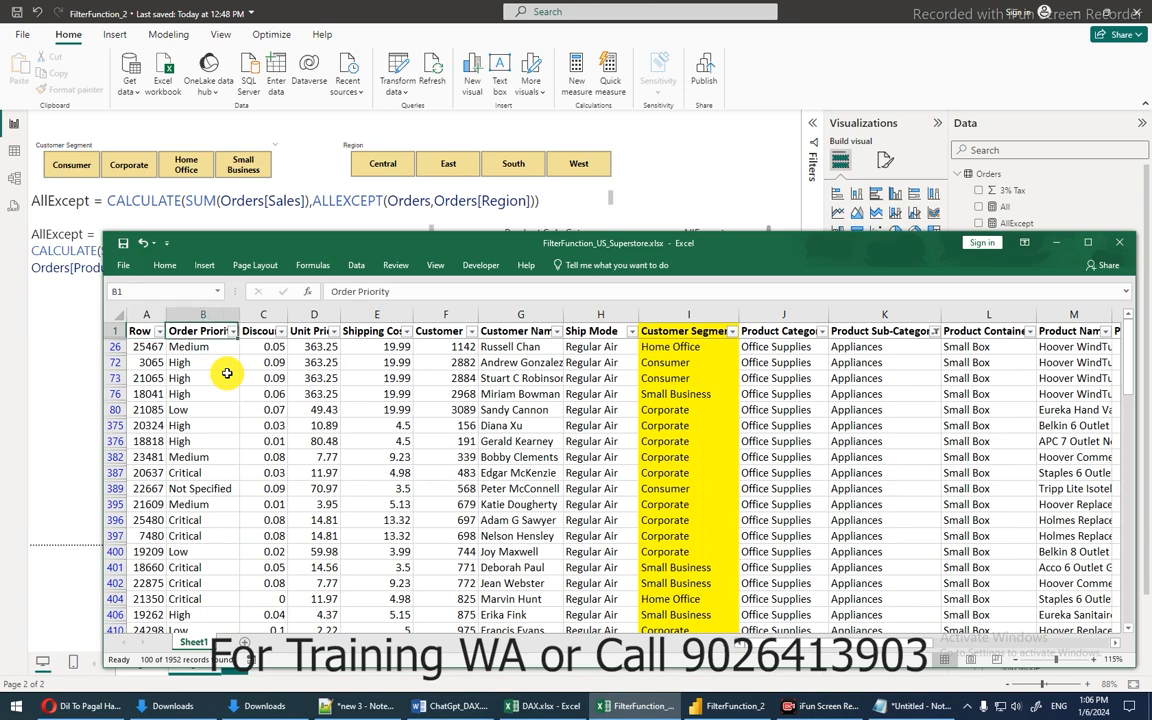
Highlight the filtered Product Sub-Category column in yellow, from its header down to the last data row.
key(Right)
key(Right)
key(Right)
key(Right)
key(Right)
key(Right)
key(Right)
key(Right)
key(Right)
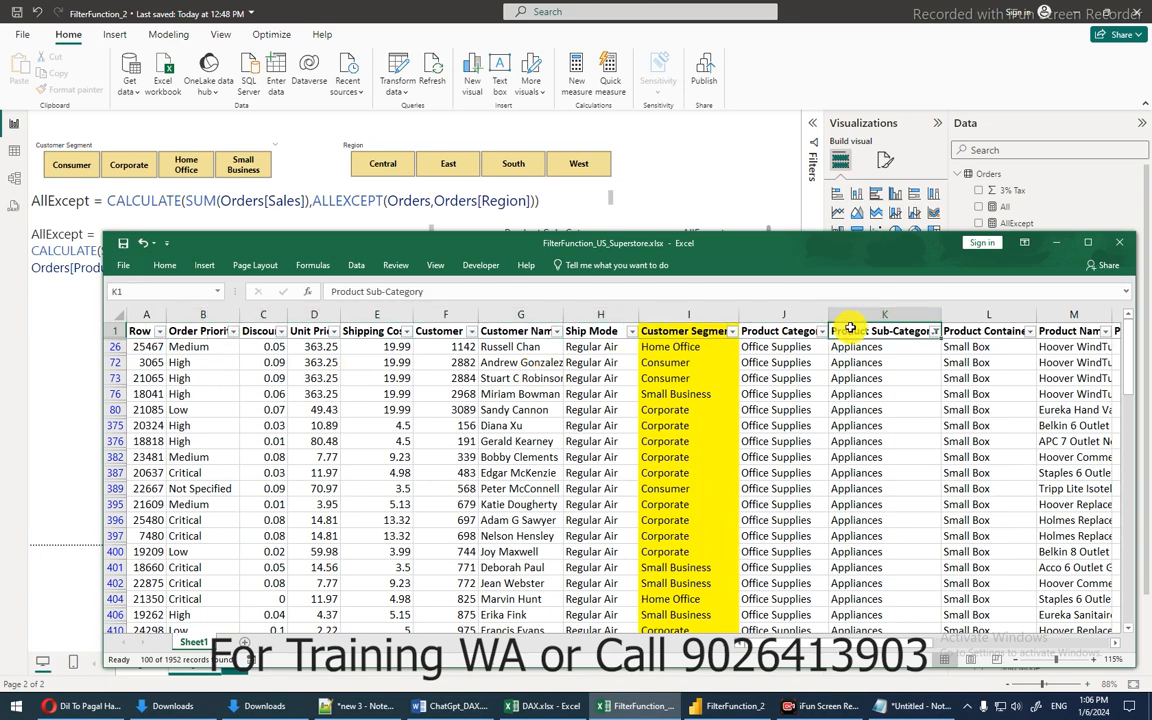
key(ctrl+shift+Down)
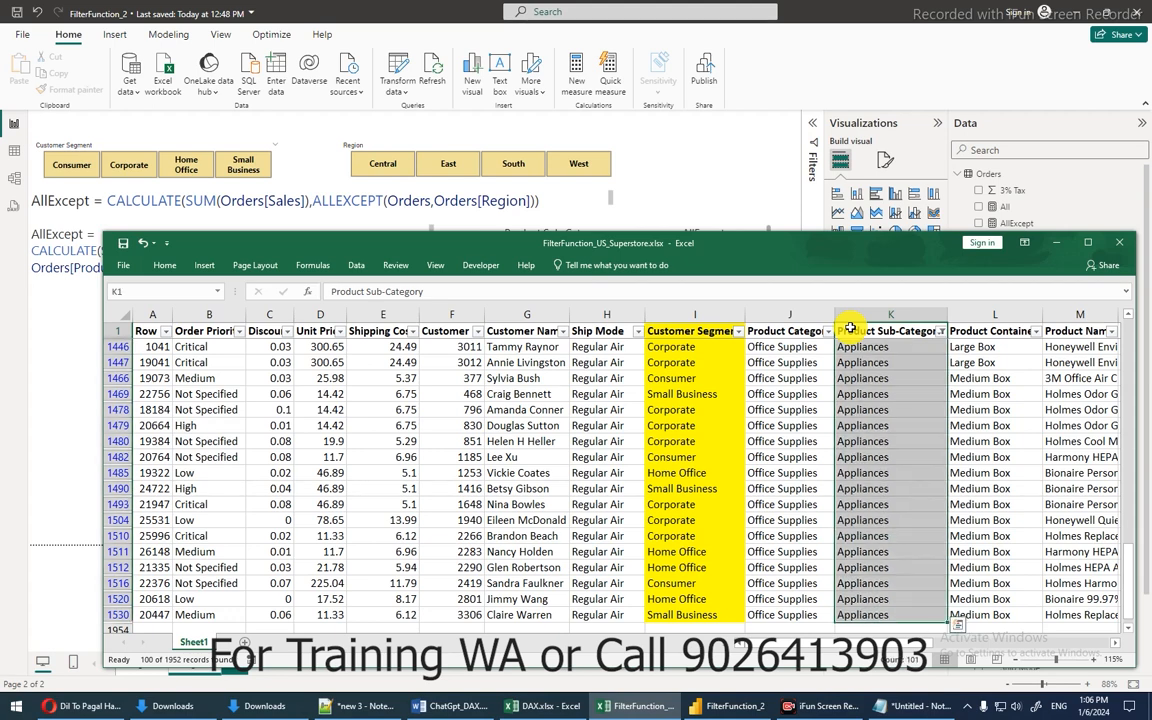
click(162, 265)
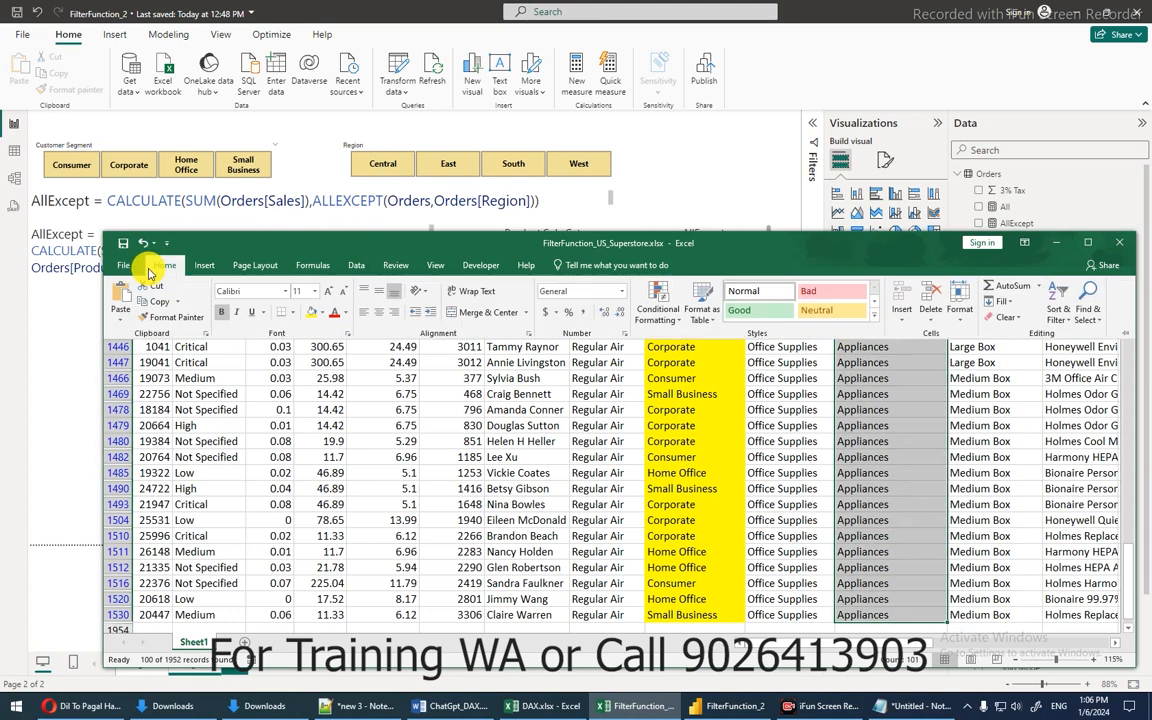
click(313, 312)
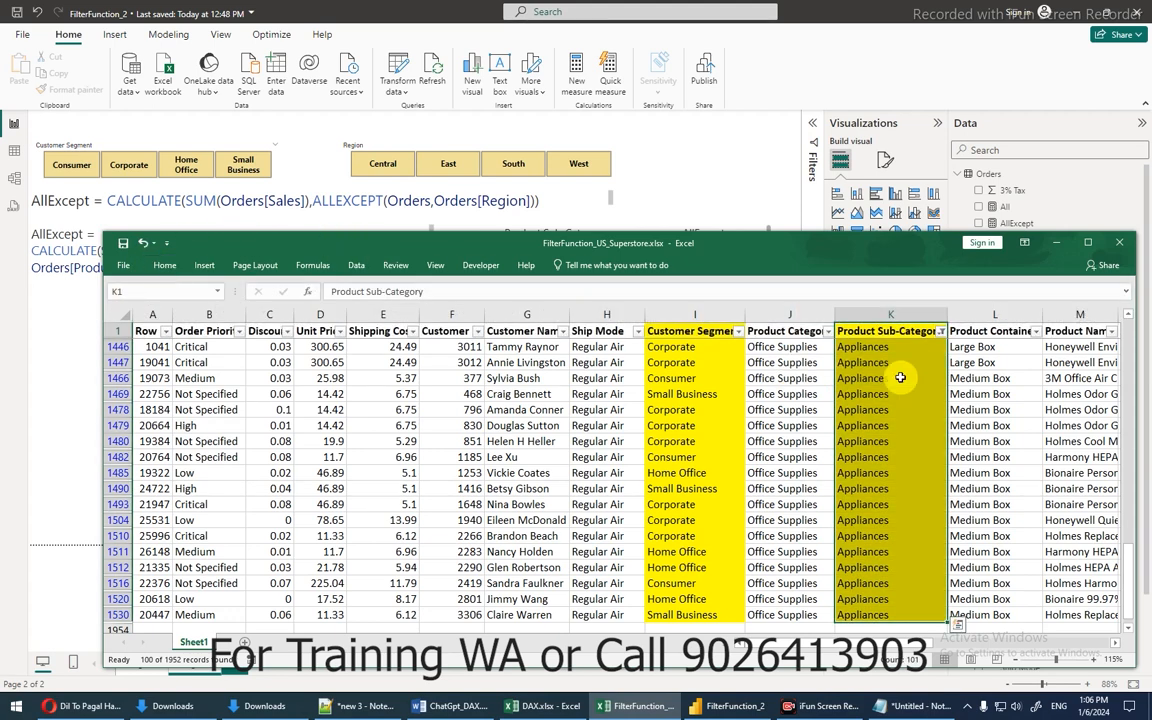
Filter the Region column to South only, keeping the Appliances filter on Product Sub-Category.
key(ctrl+Up)
key(ctrl+Right)
key(Right)
key(Right)
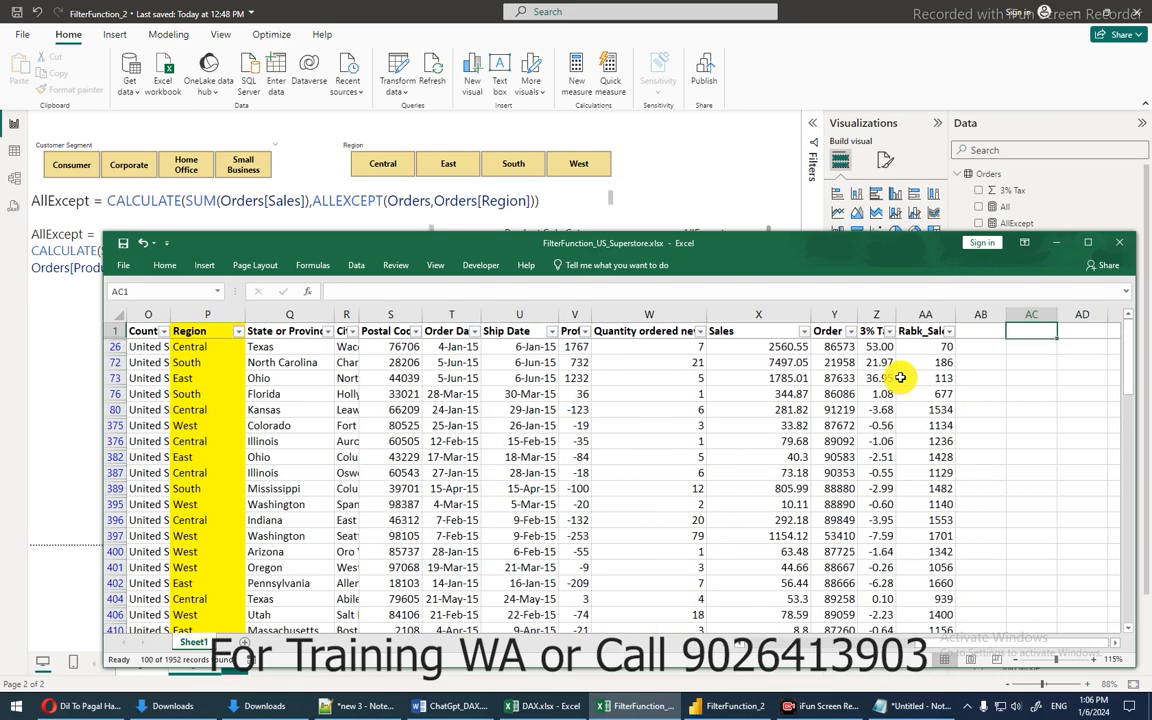
key(Left)
key(Left)
key(Left)
key(Left)
key(Left)
key(Left)
key(Left)
key(Left)
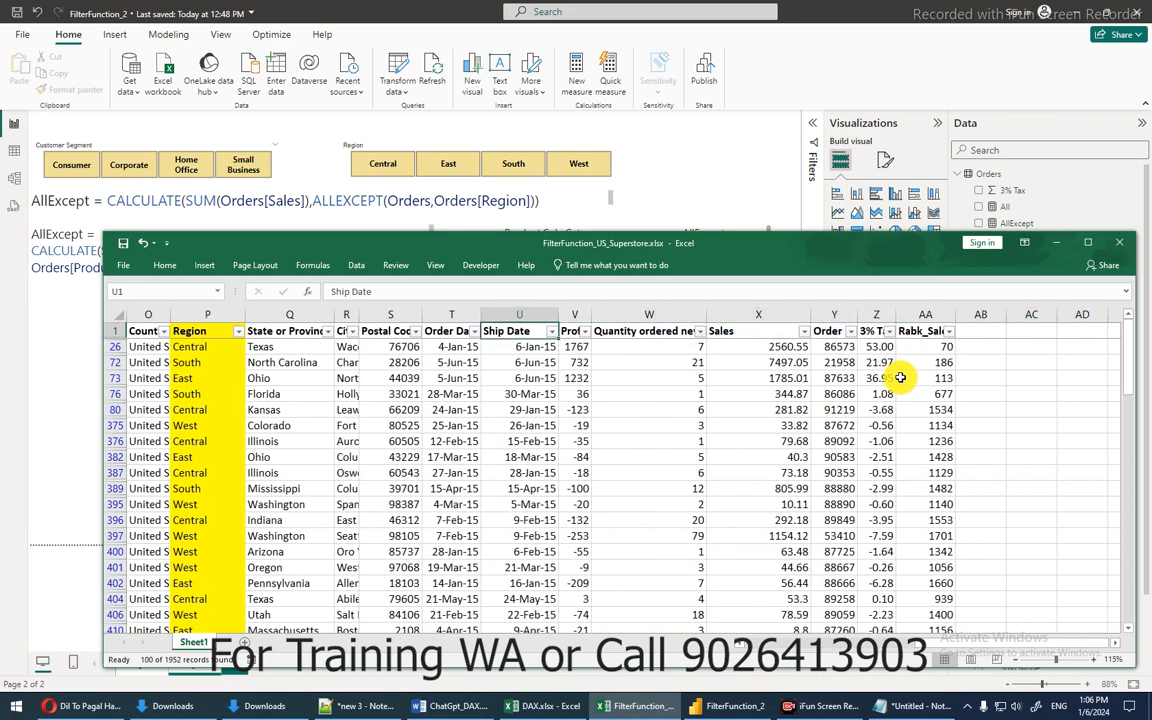
click(238, 331)
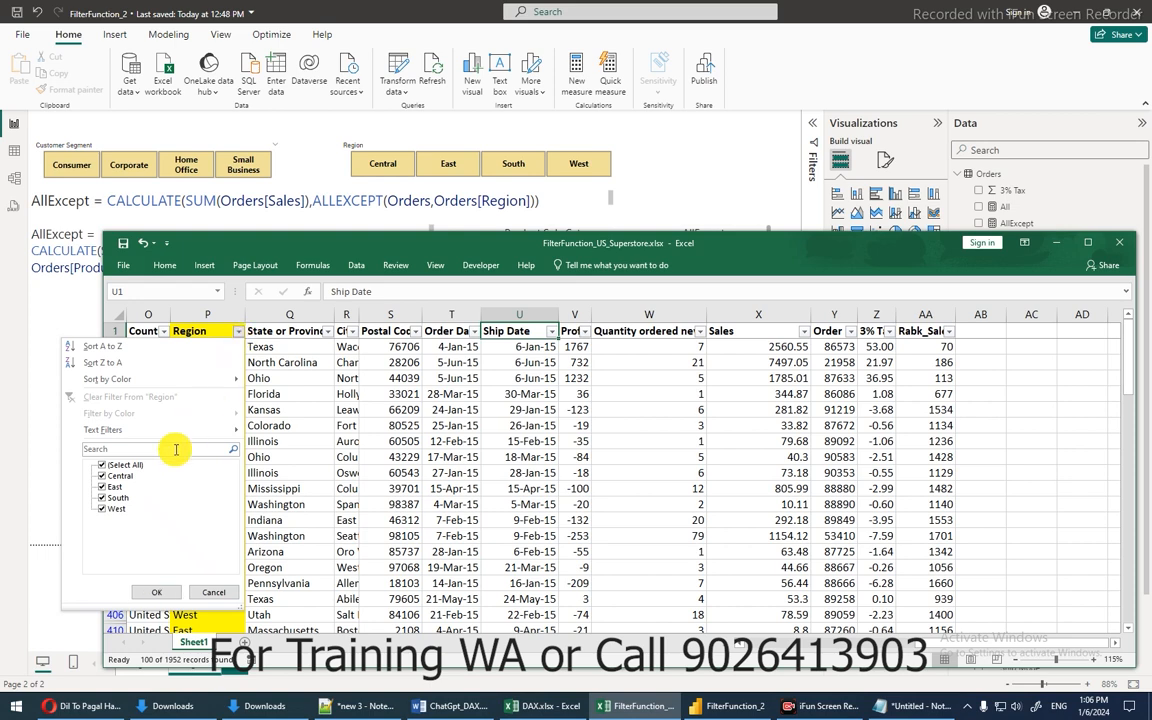
click(103, 498)
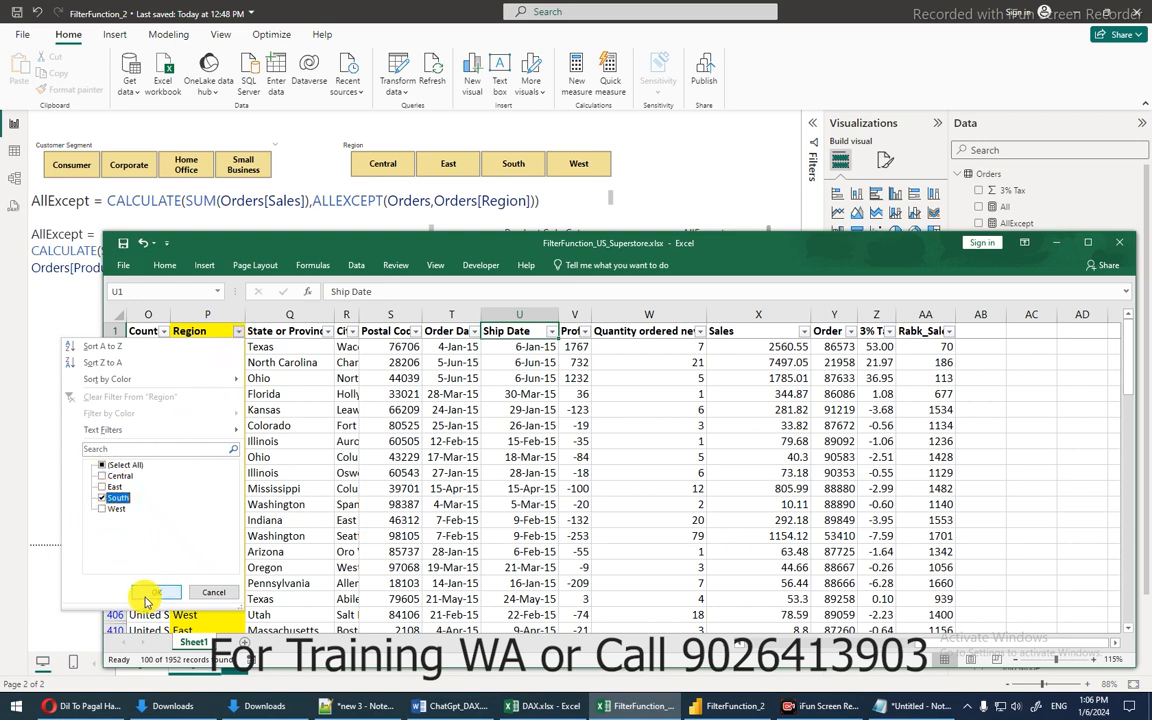
click(150, 597)
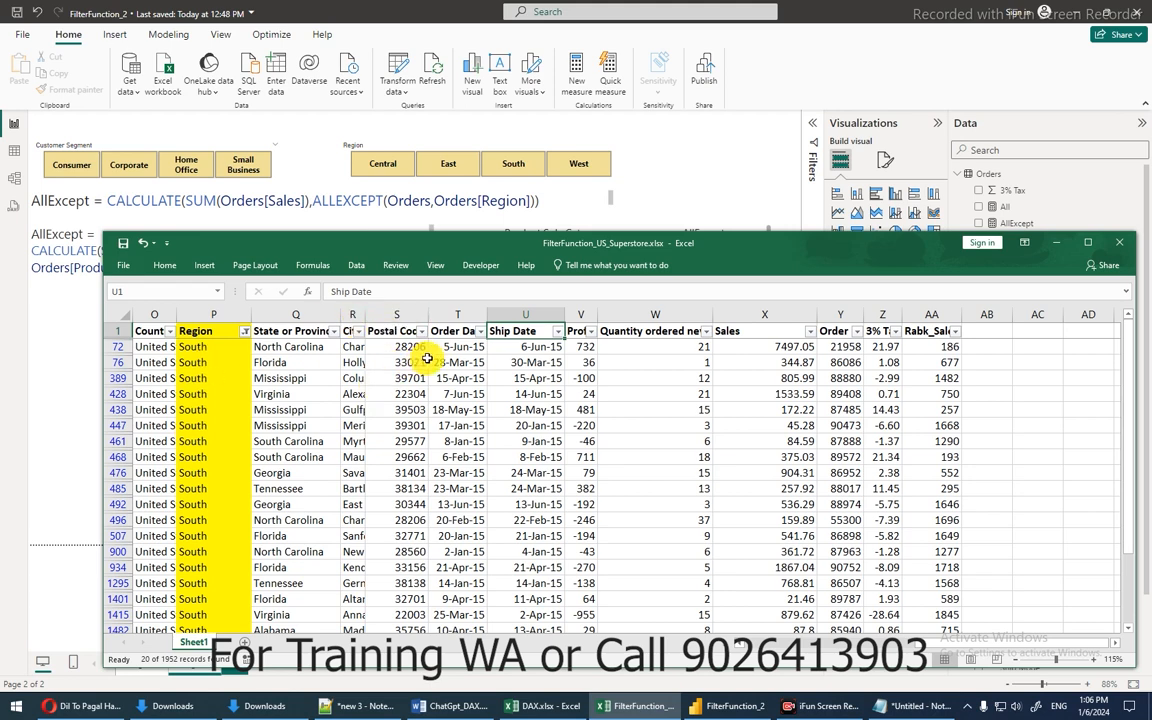
Check the Sales subtotal in X1956 for Appliances in the South region.
double_click(790, 378)
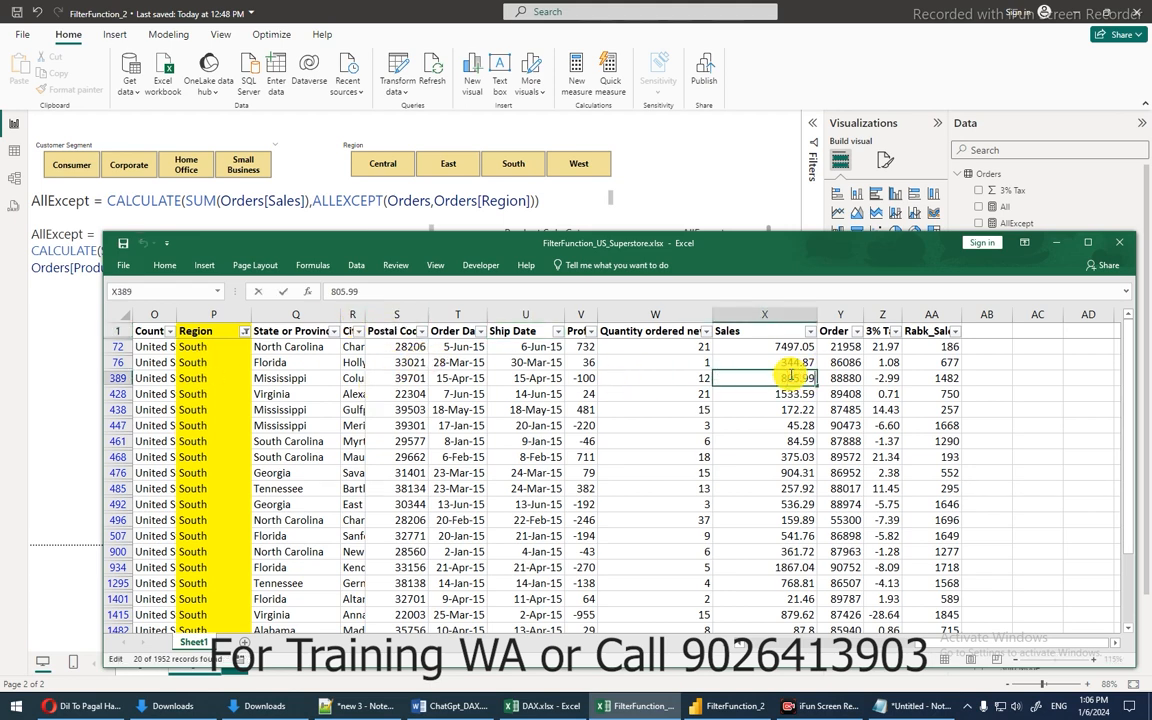
key(Escape)
key(ctrl+Down)
key(ctrl+Down)
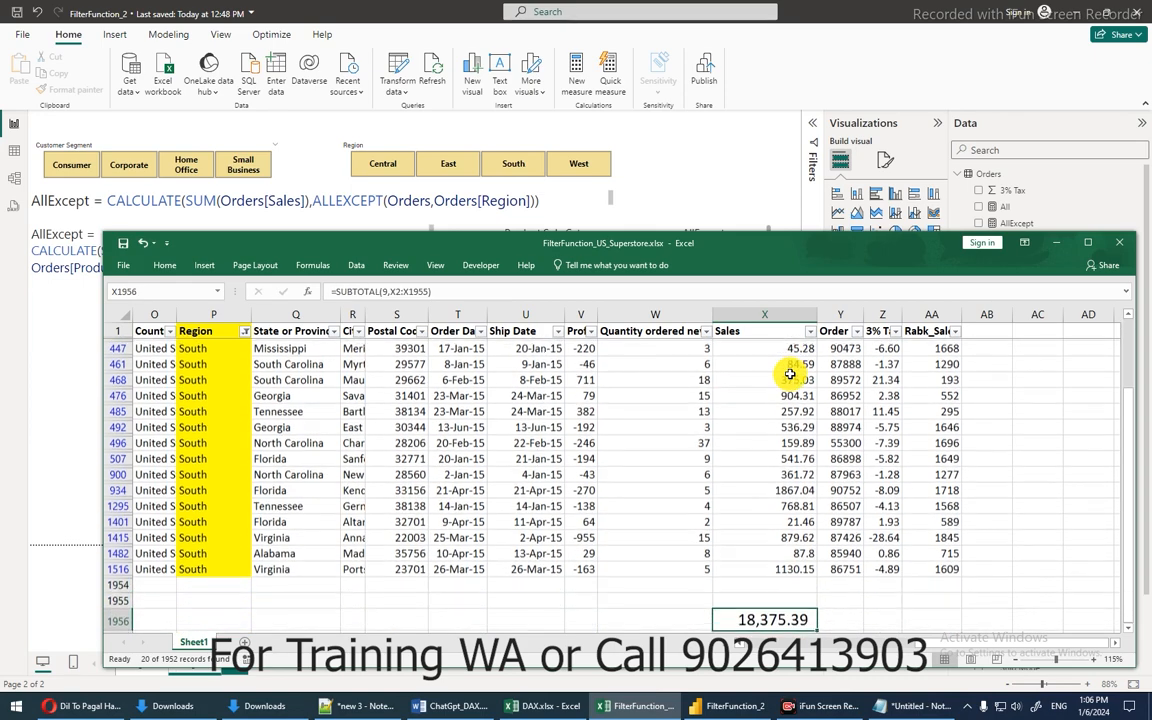
Switch to the Power BI report and filter the Region slicer to South.
key(Down)
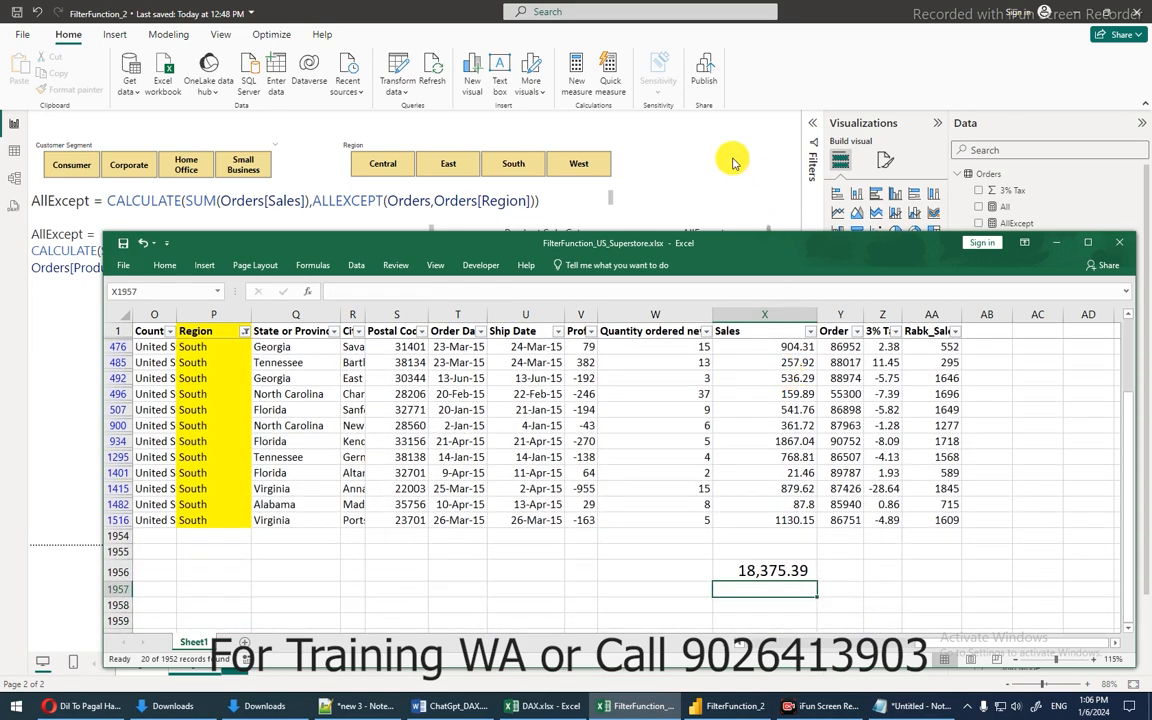
click(514, 164)
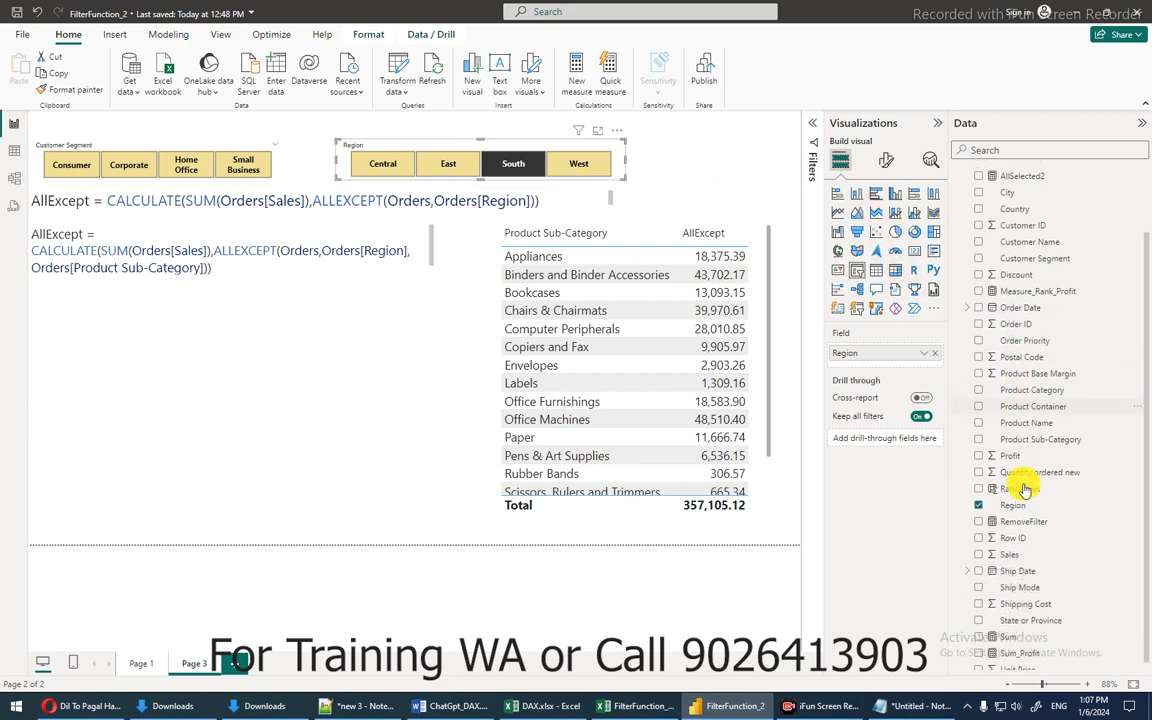
Add an Order Priority slicer in the empty area beneath the AllExcept formula texts and shrink it to a compact box.
scroll(1021, 485, down, 2)
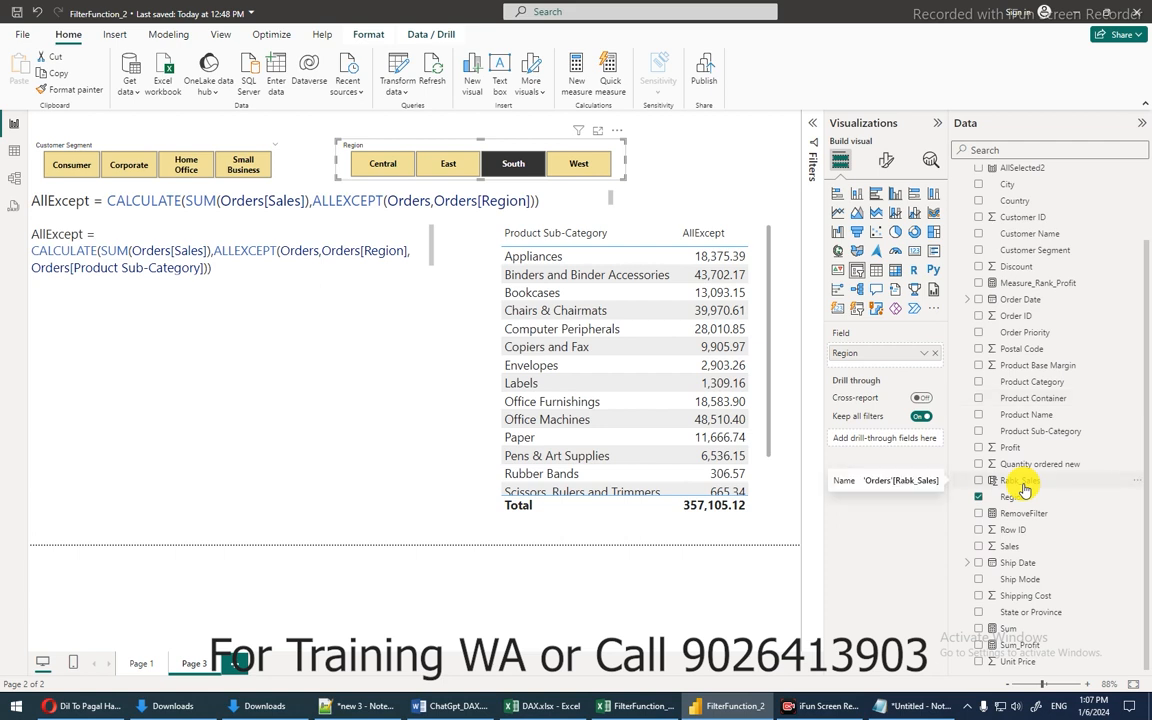
scroll(1023, 489, up, 2)
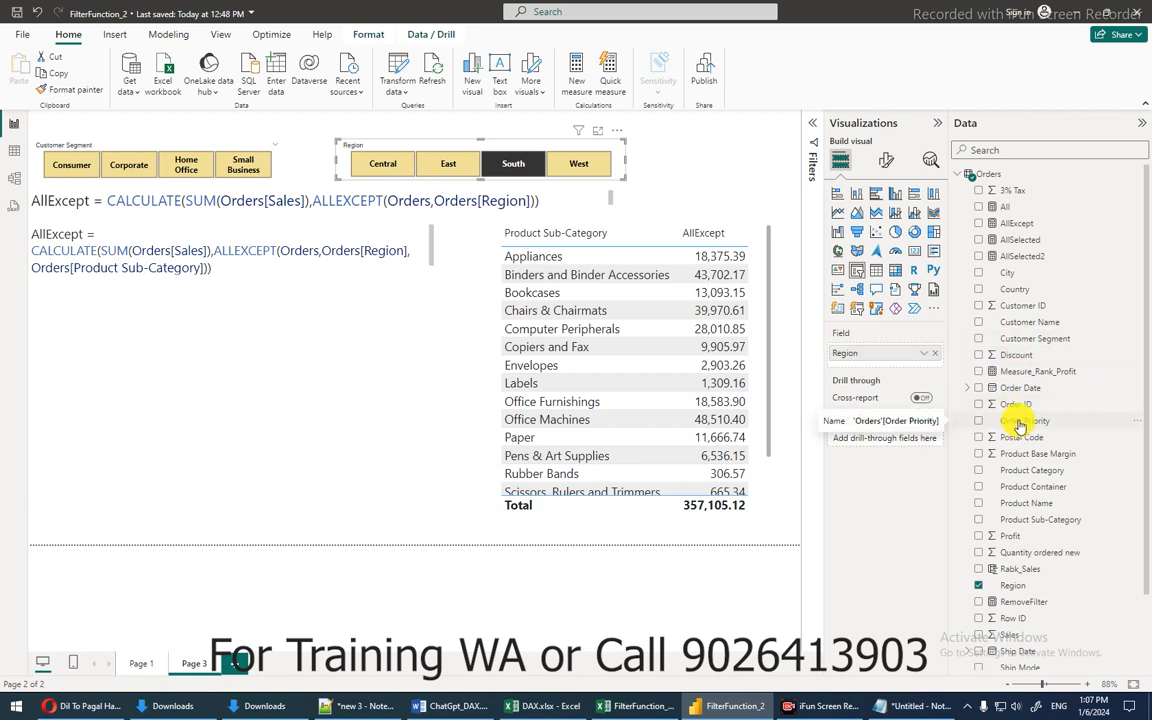
click(130, 401)
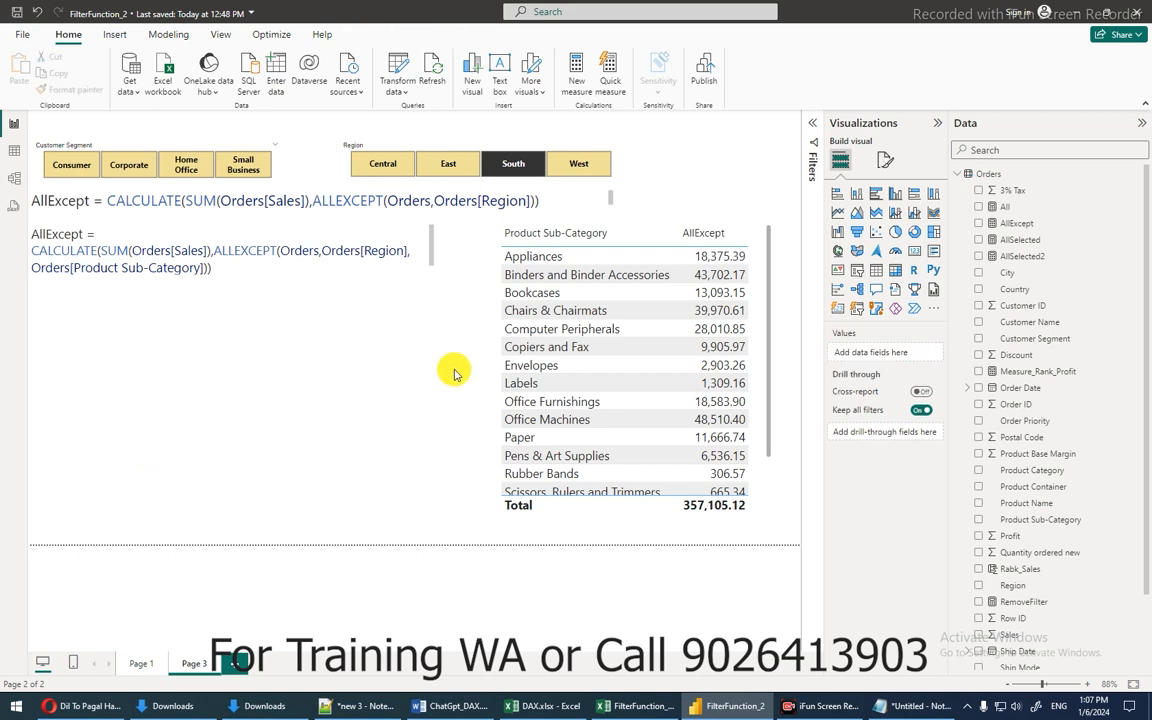
click(857, 273)
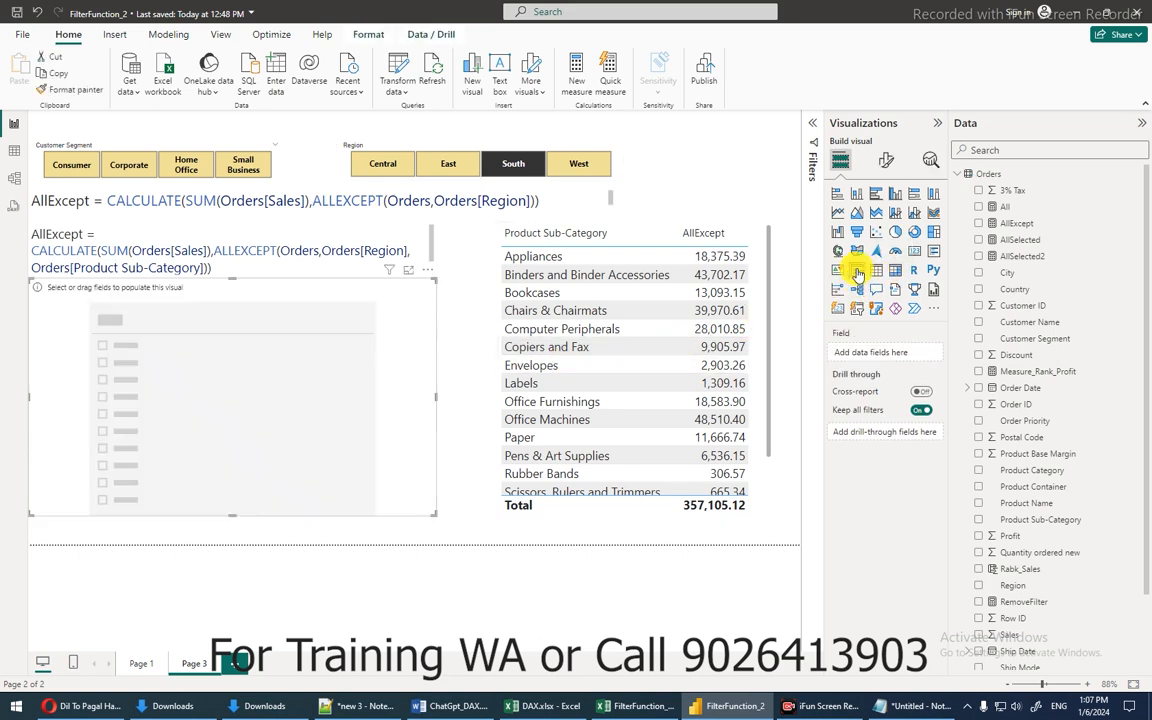
click(982, 425)
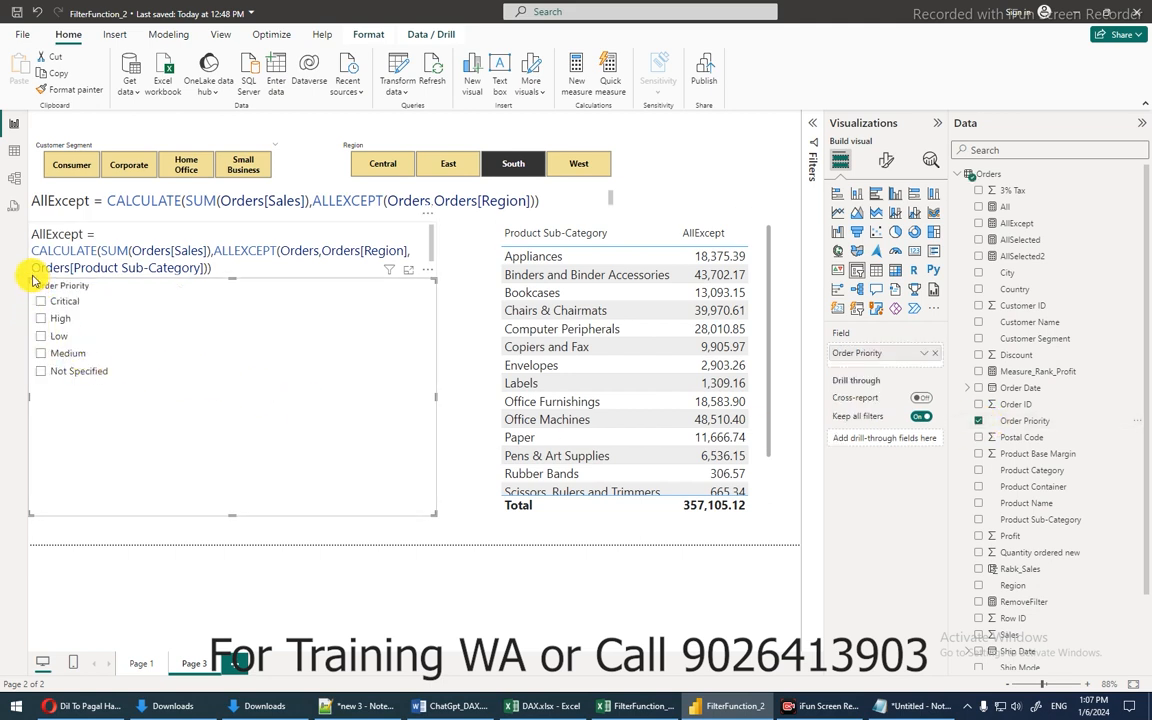
drag(33, 281, 250, 341)
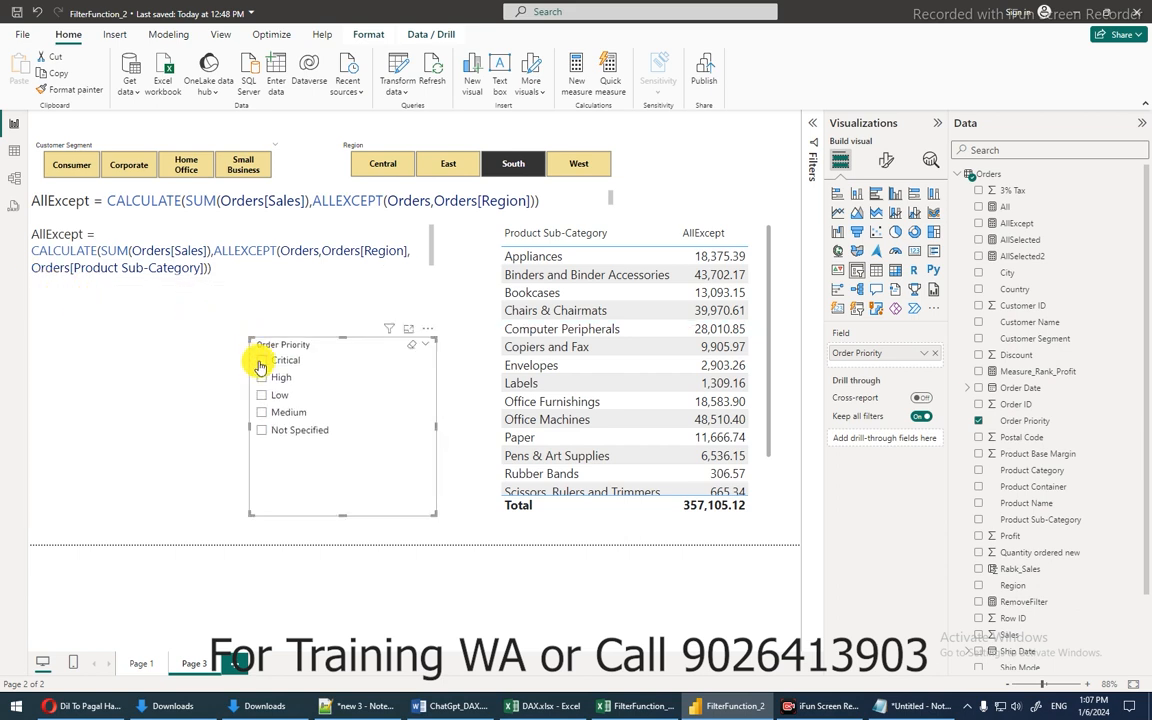
Compare the AllExcept table with the Critical and High priorities selected, clearing the South region filter and reapplying it.
click(260, 364)
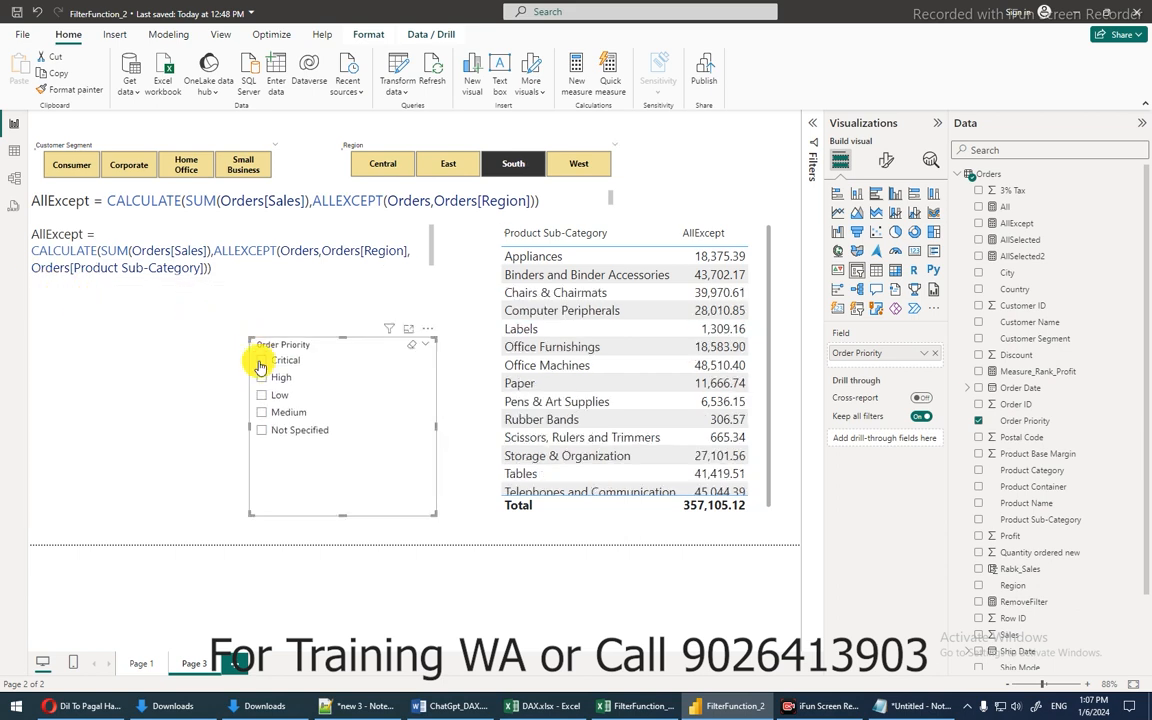
click(260, 364)
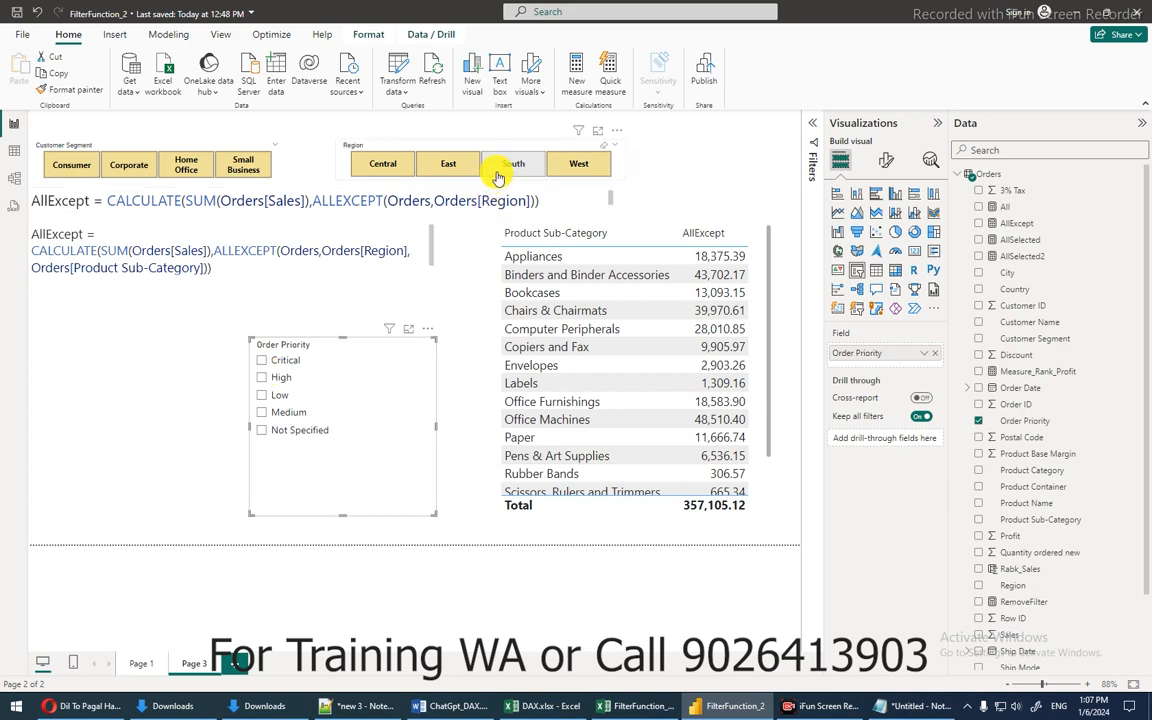
click(497, 163)
click(266, 379)
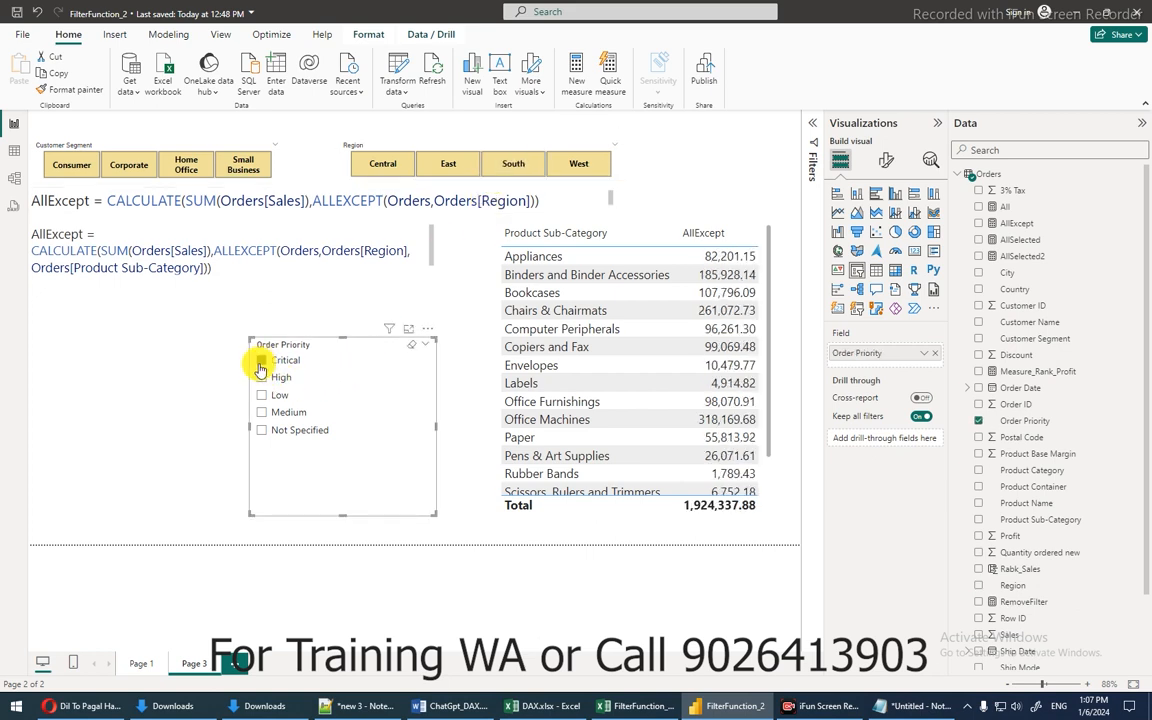
click(497, 168)
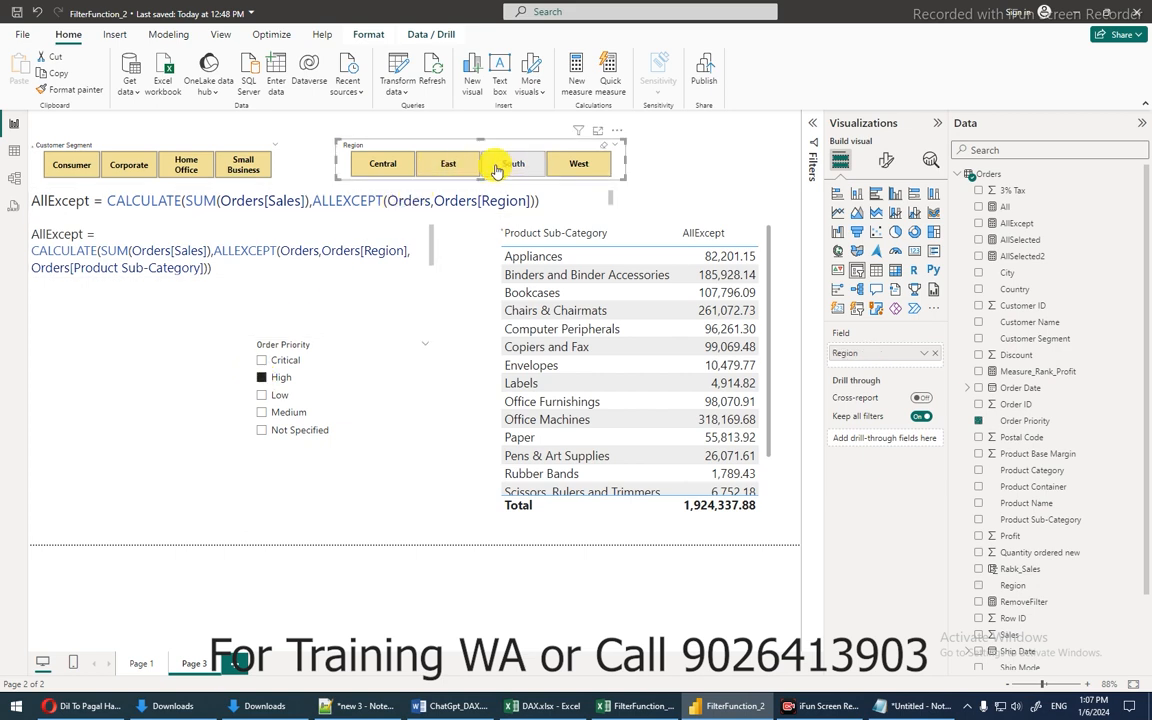
click(497, 168)
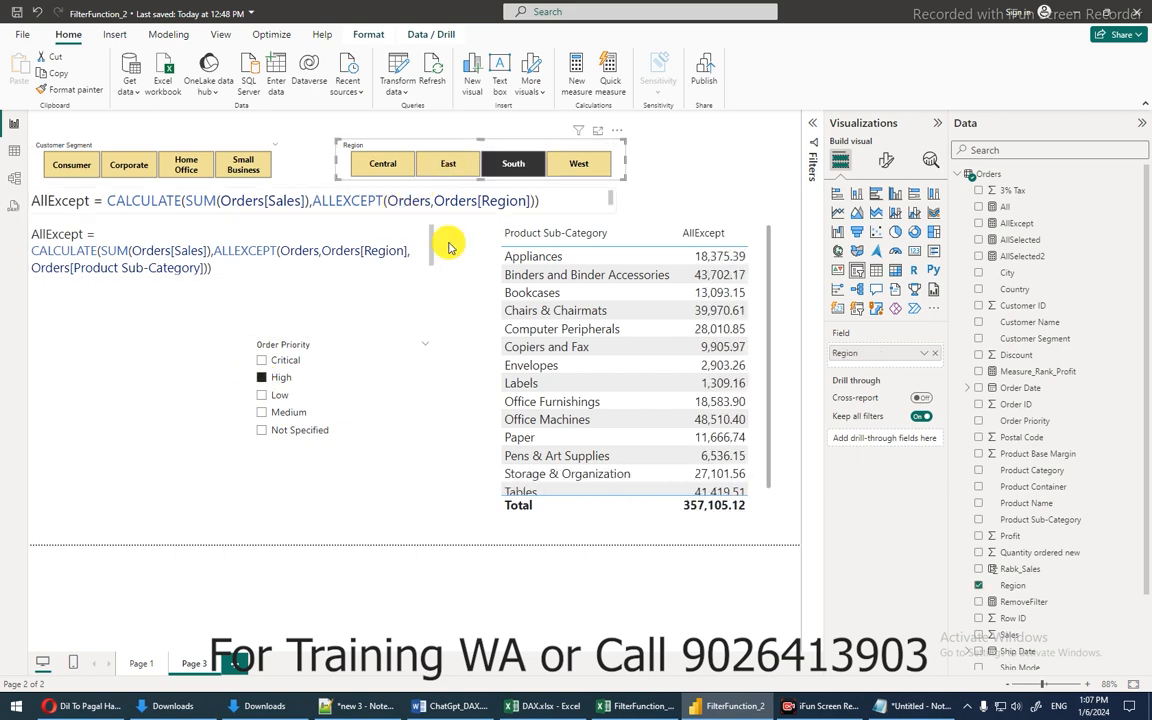
Alternate the Order Priority slicer between Critical and High to compare the AllExcept values, then clear its selection.
click(263, 360)
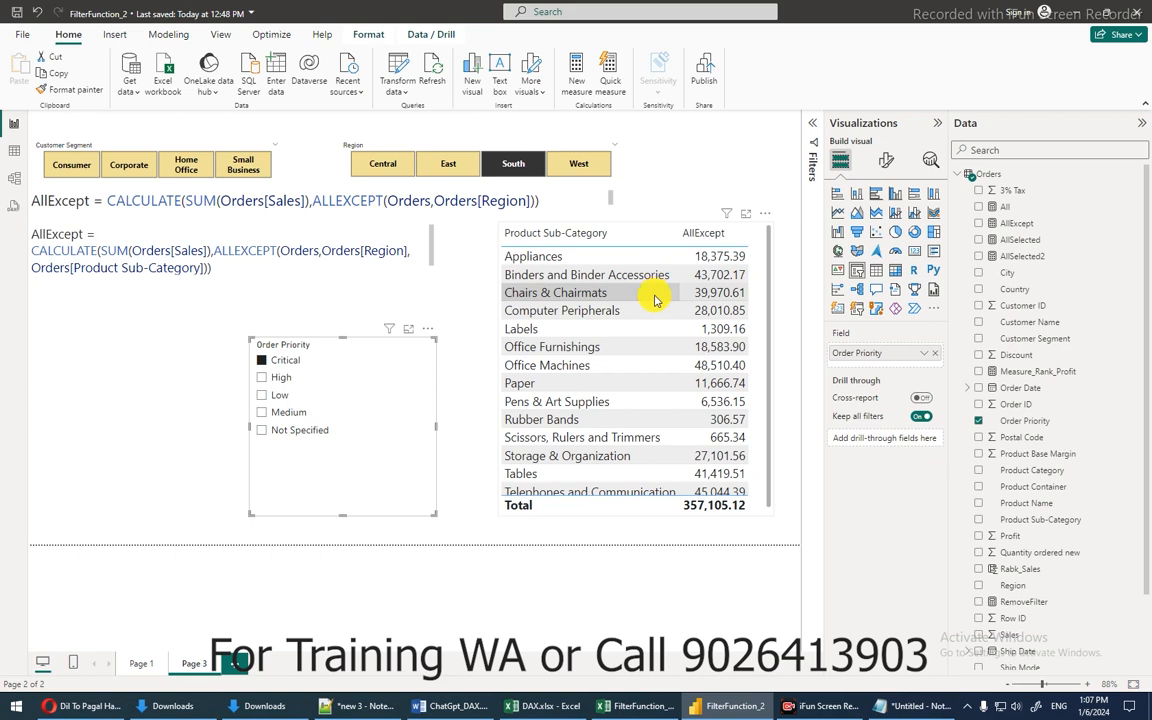
click(261, 380)
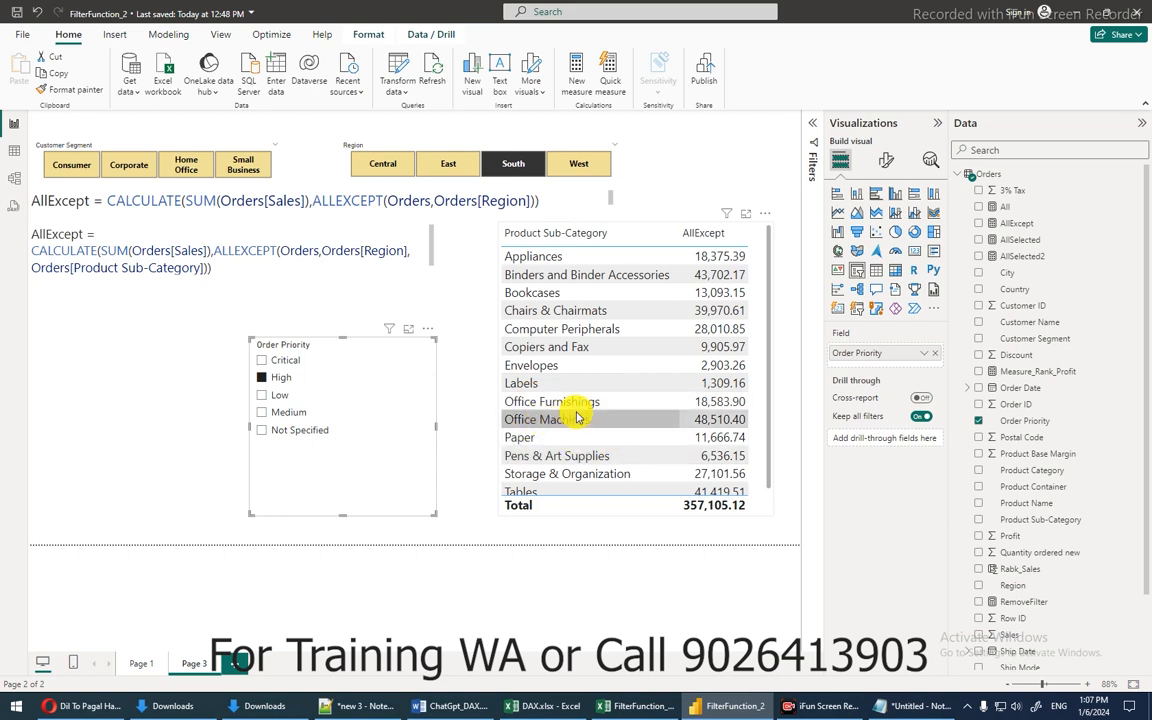
click(262, 361)
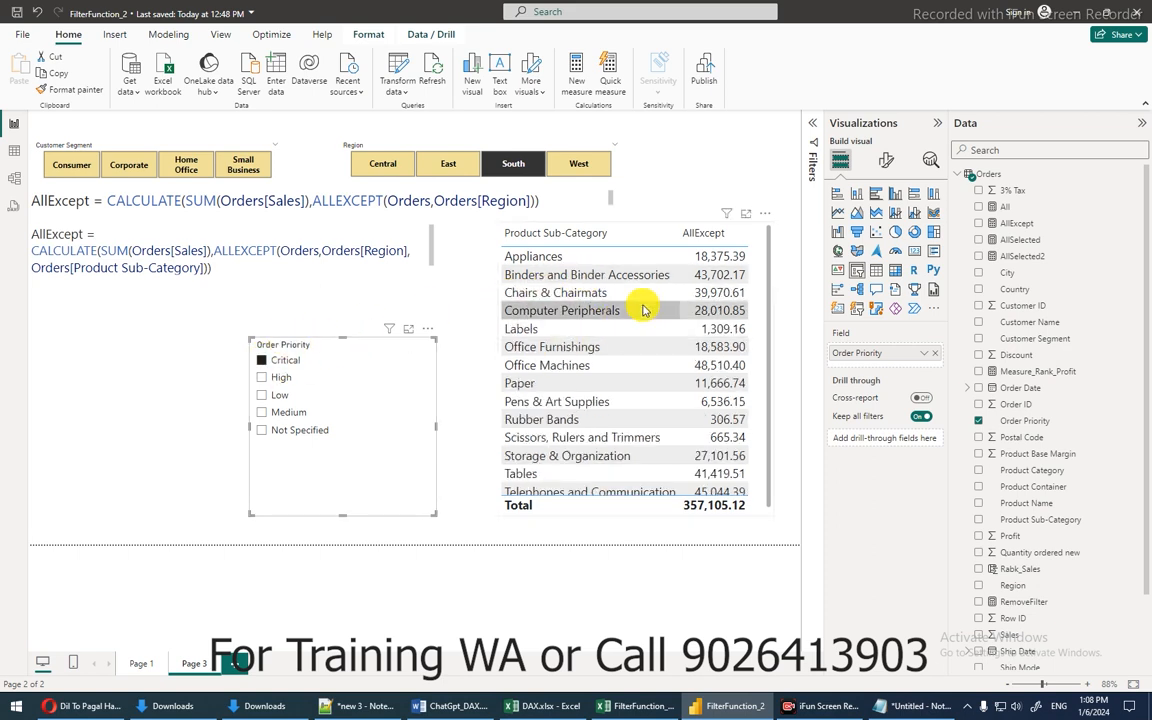
click(263, 378)
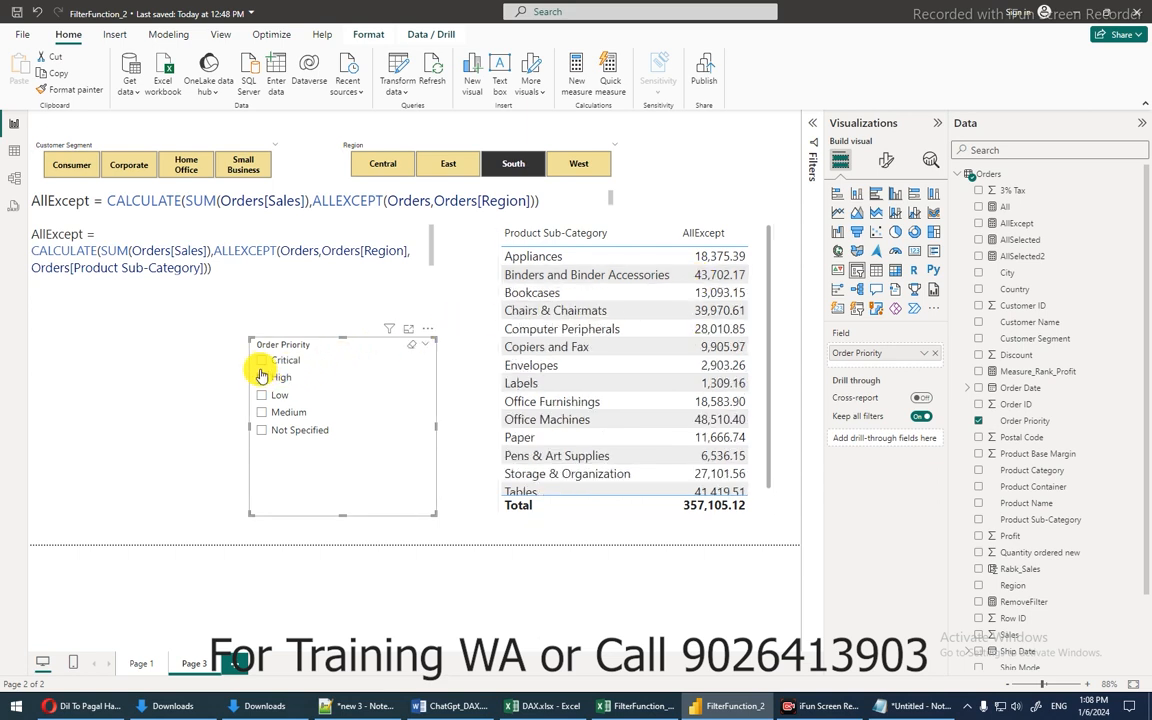
click(261, 363)
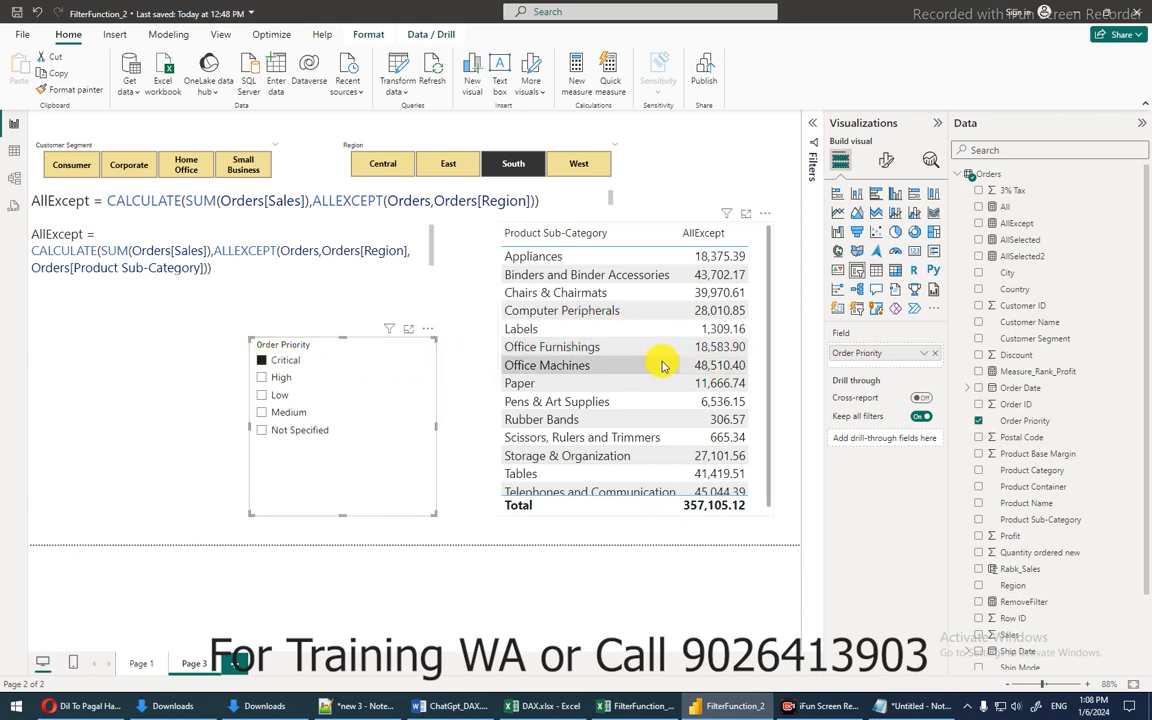
scroll(650, 380, down, 1)
scroll(627, 414, up, 1)
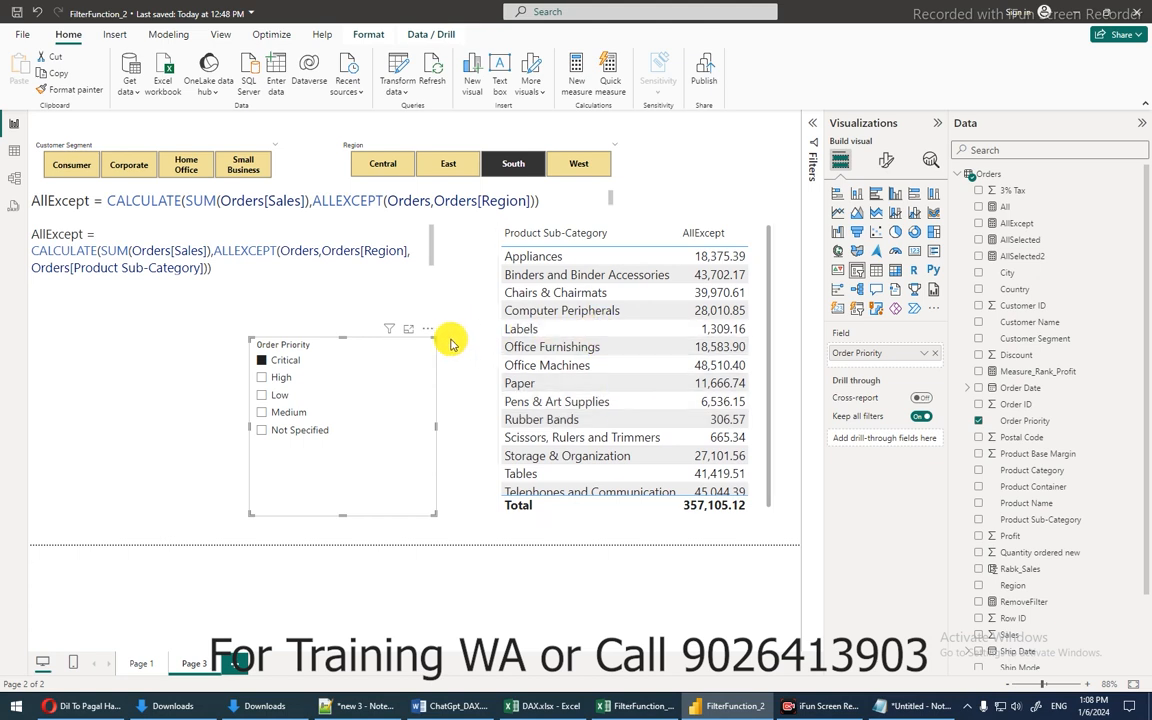
click(260, 378)
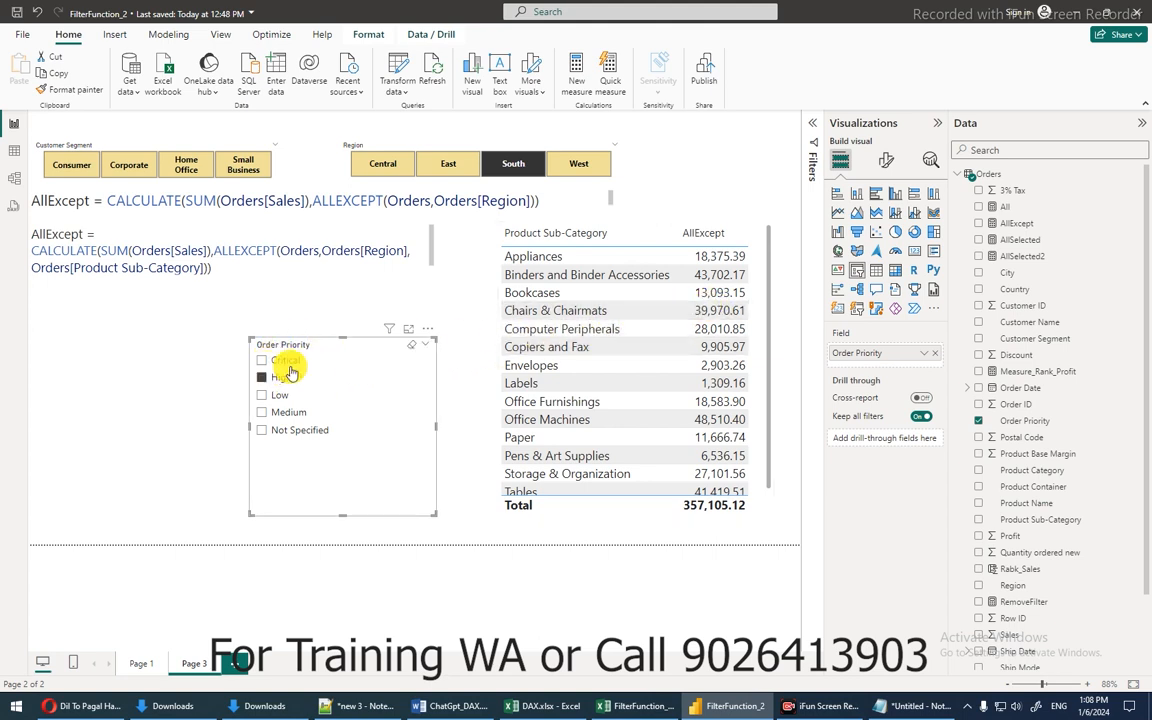
click(410, 350)
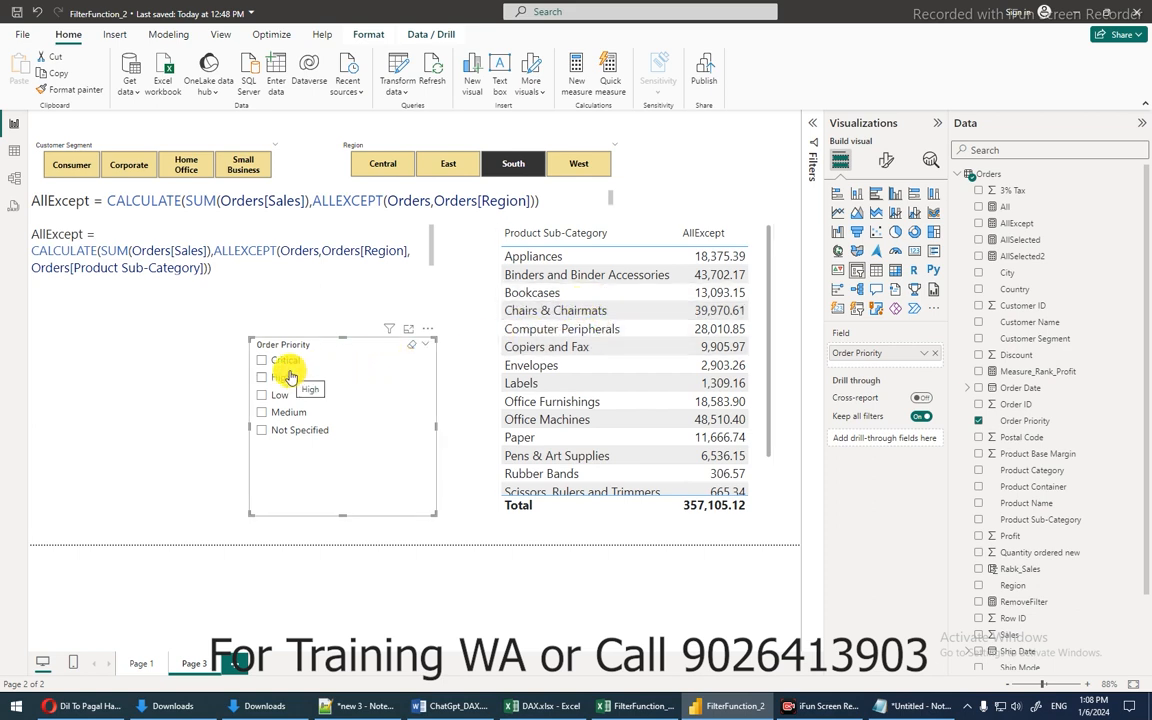
Check the AllExcept values for Low, Medium and Not Specified, then for High, Low and Not Specified together, and clear the Order Priority slicer.
click(263, 396)
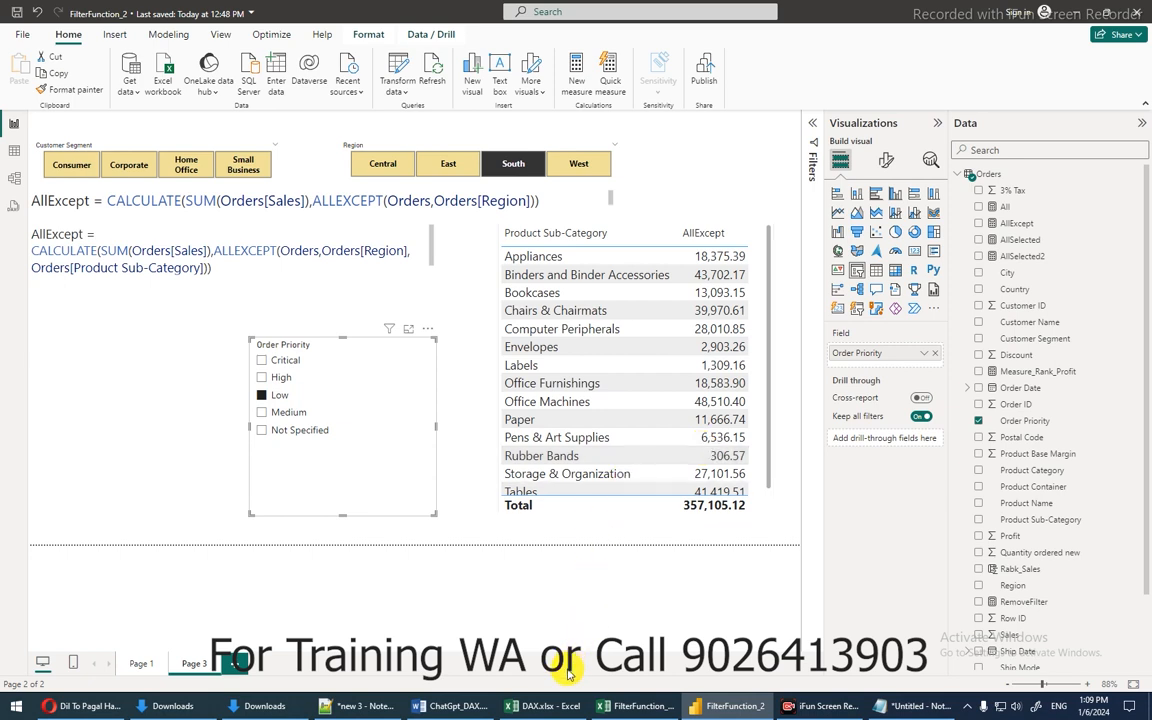
click(261, 396)
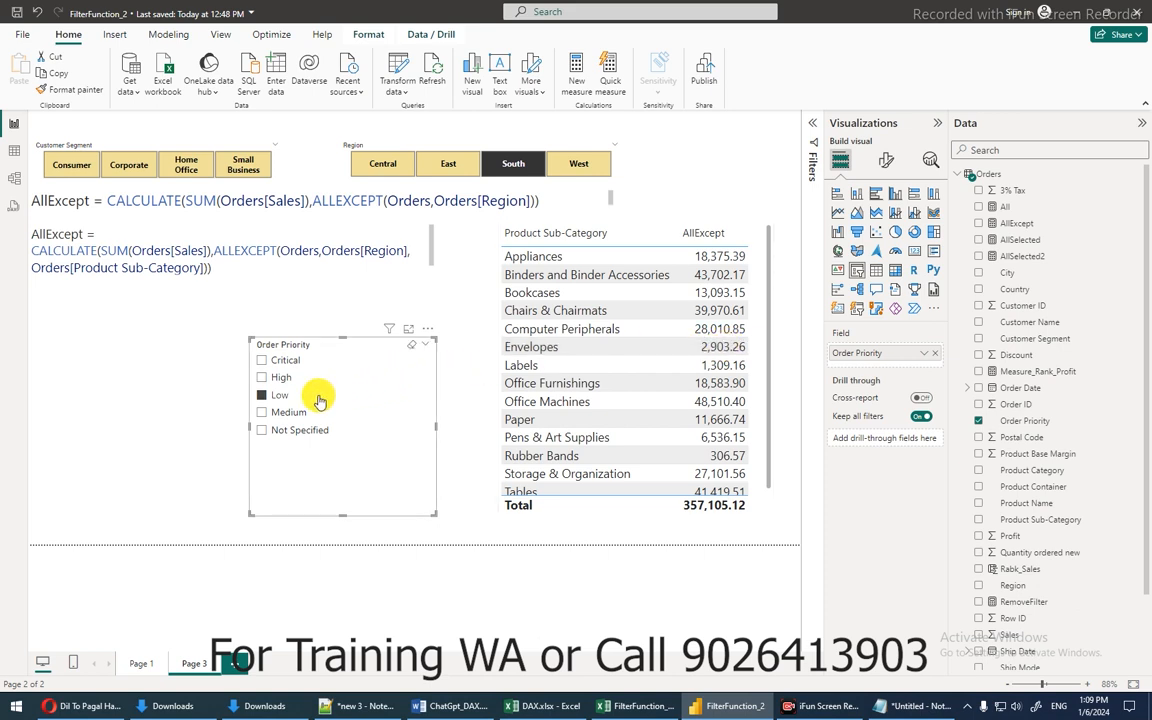
click(263, 397)
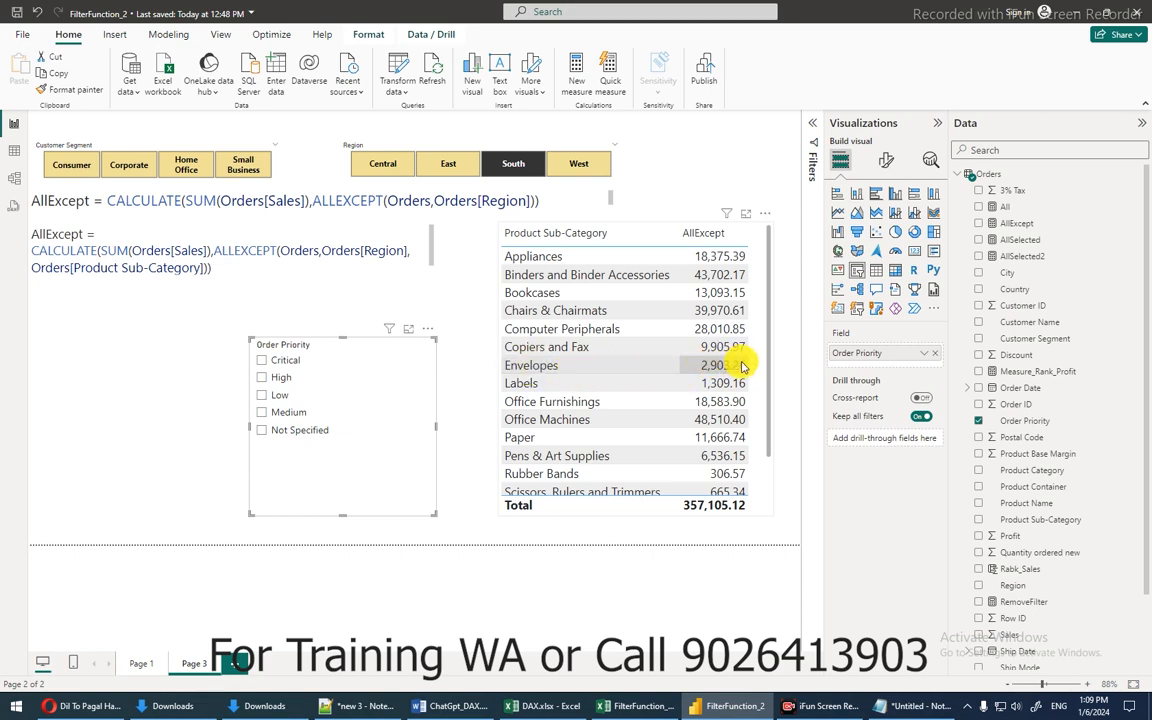
click(264, 412)
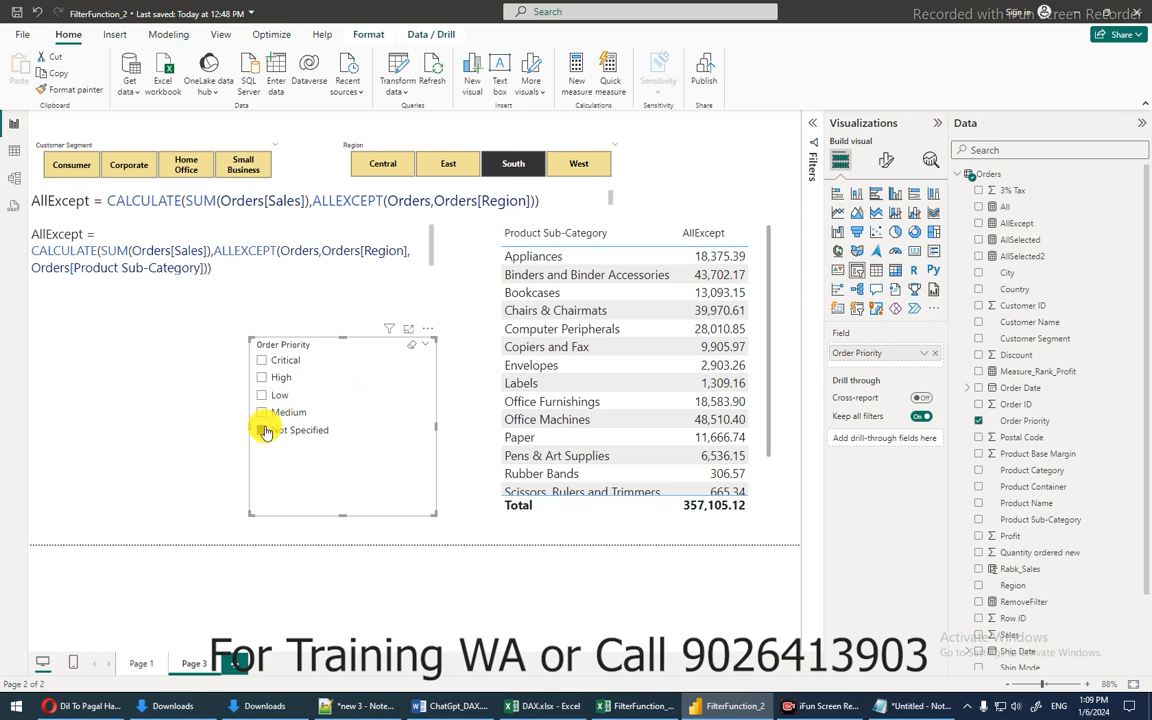
click(263, 430)
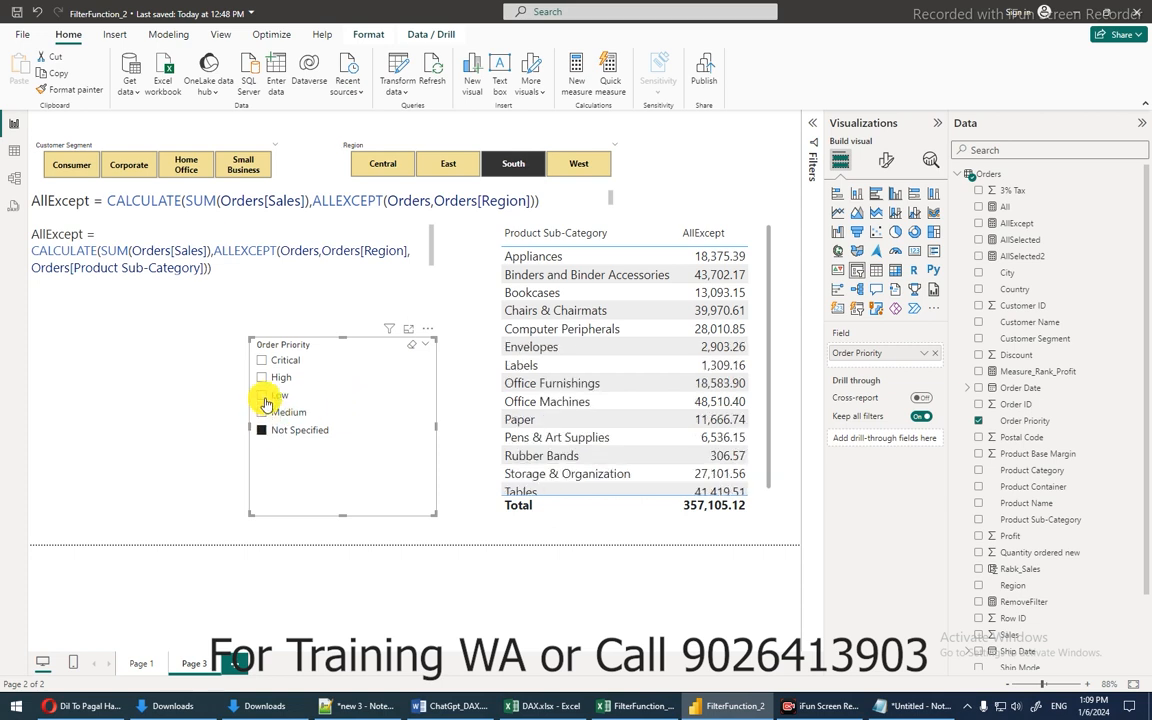
ctrl+click(264, 398)
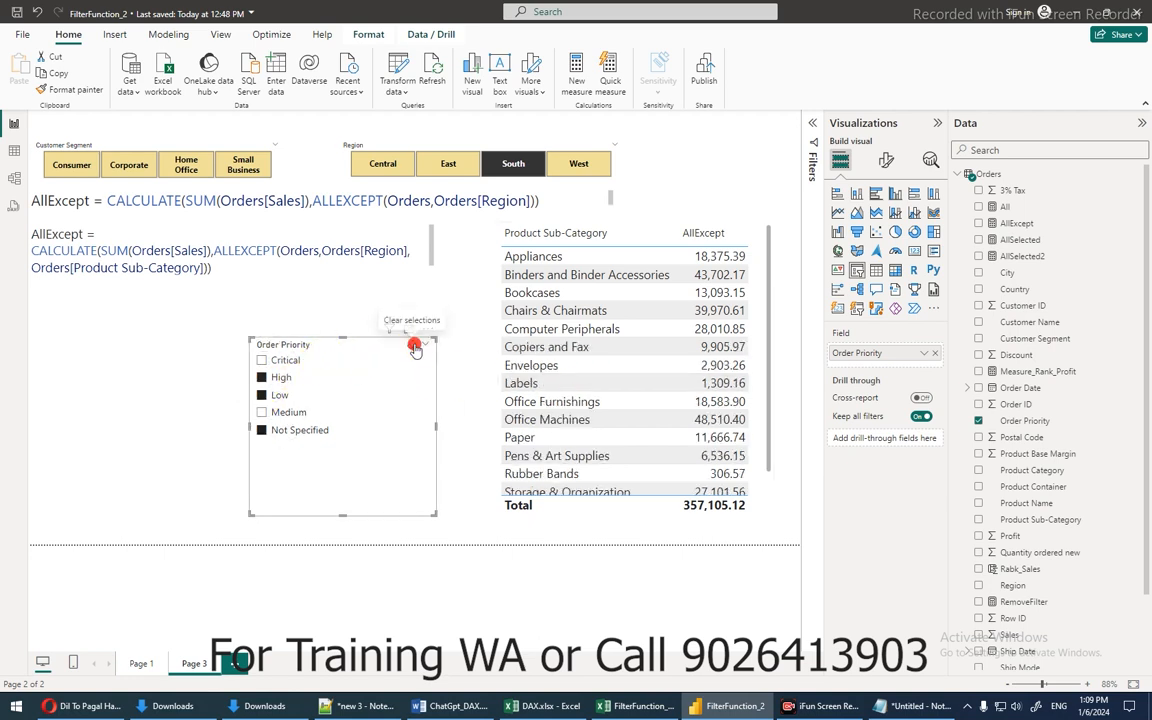
click(415, 340)
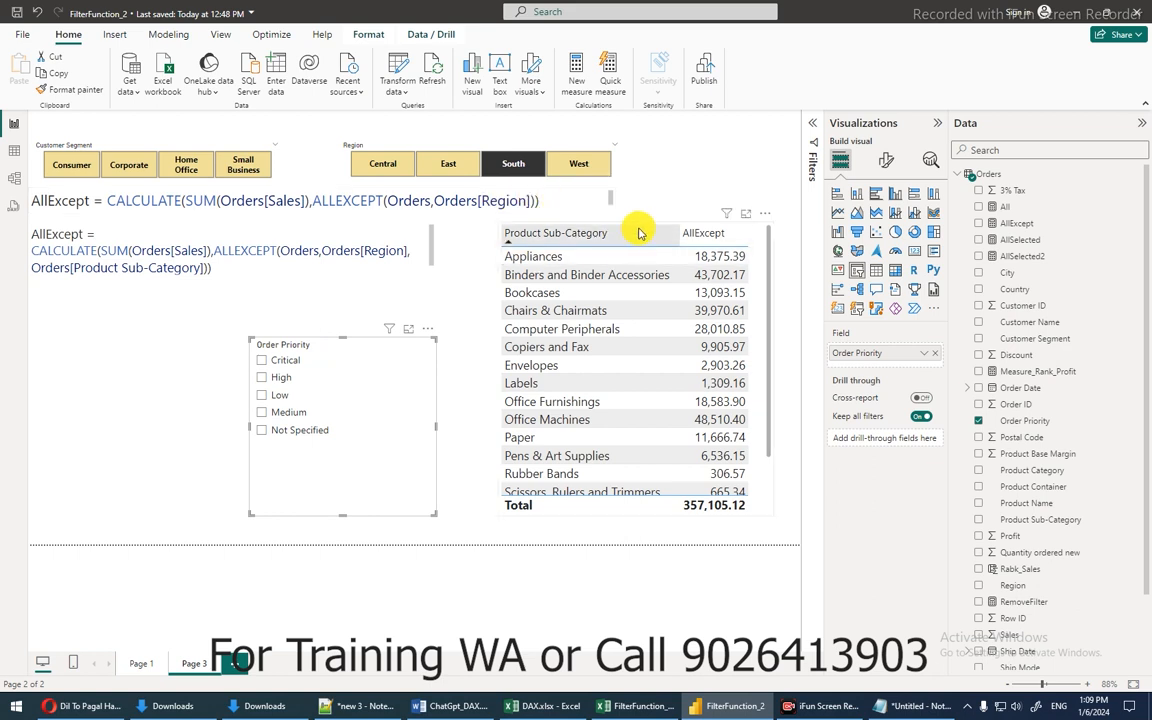
Select the Product Sub-Category table and open the formula of the AllExcept measure.
click(662, 232)
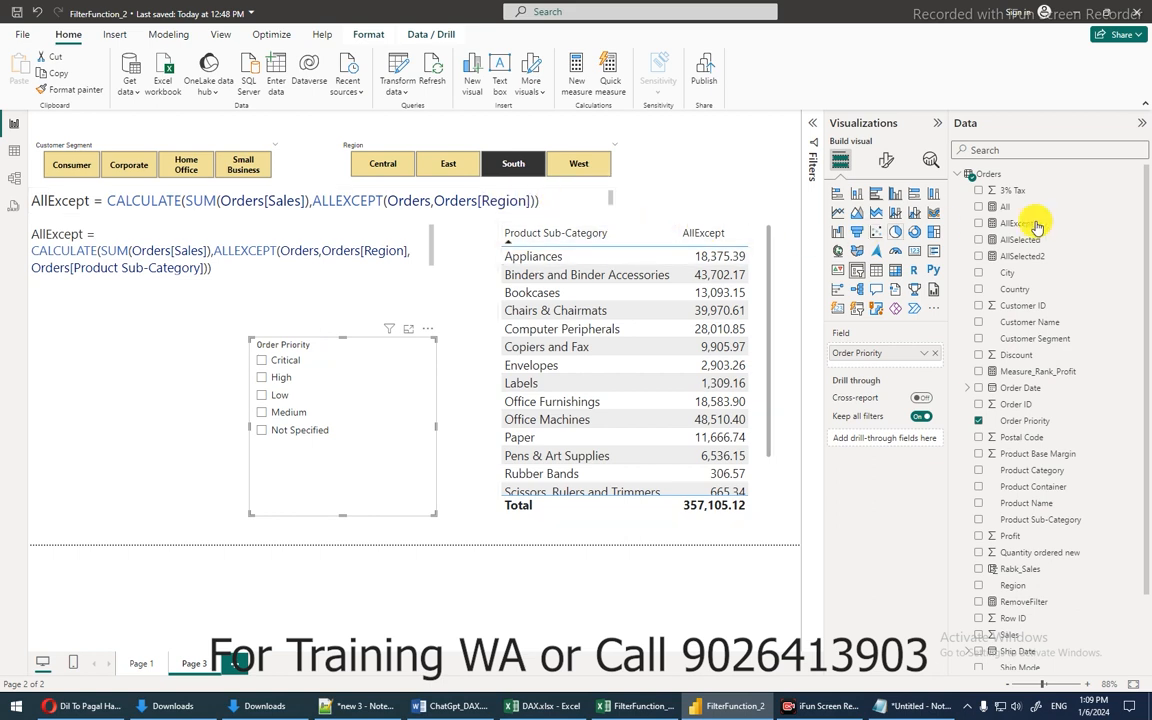
click(615, 234)
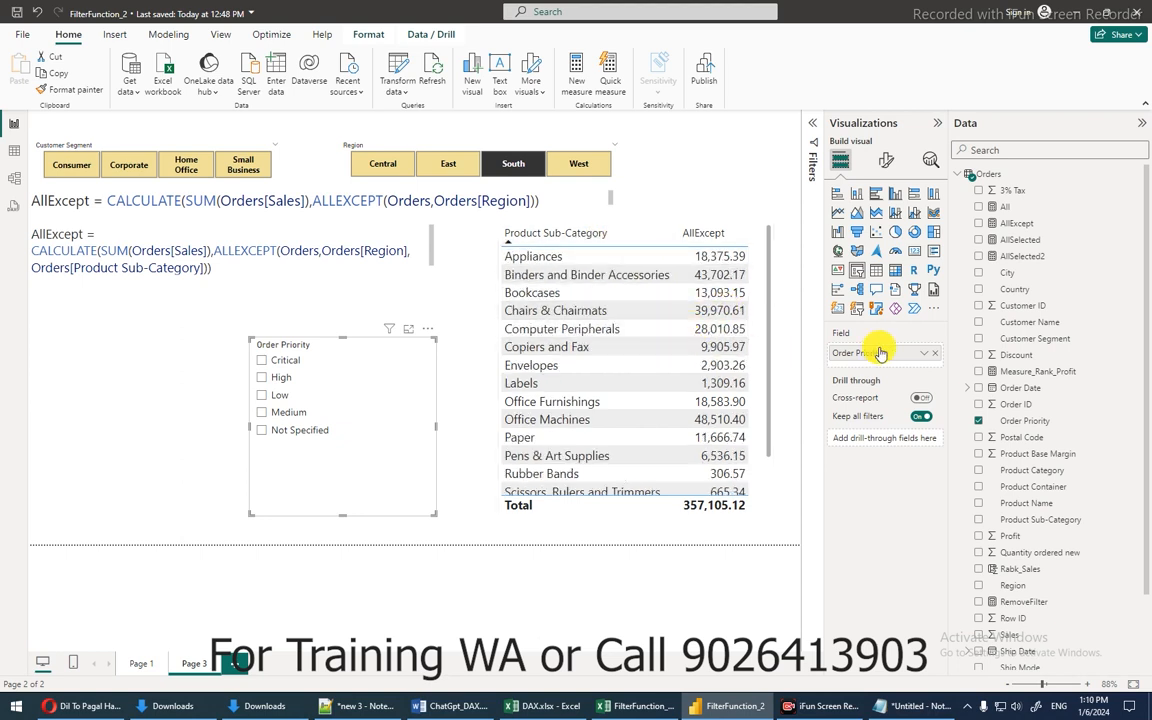
click(479, 348)
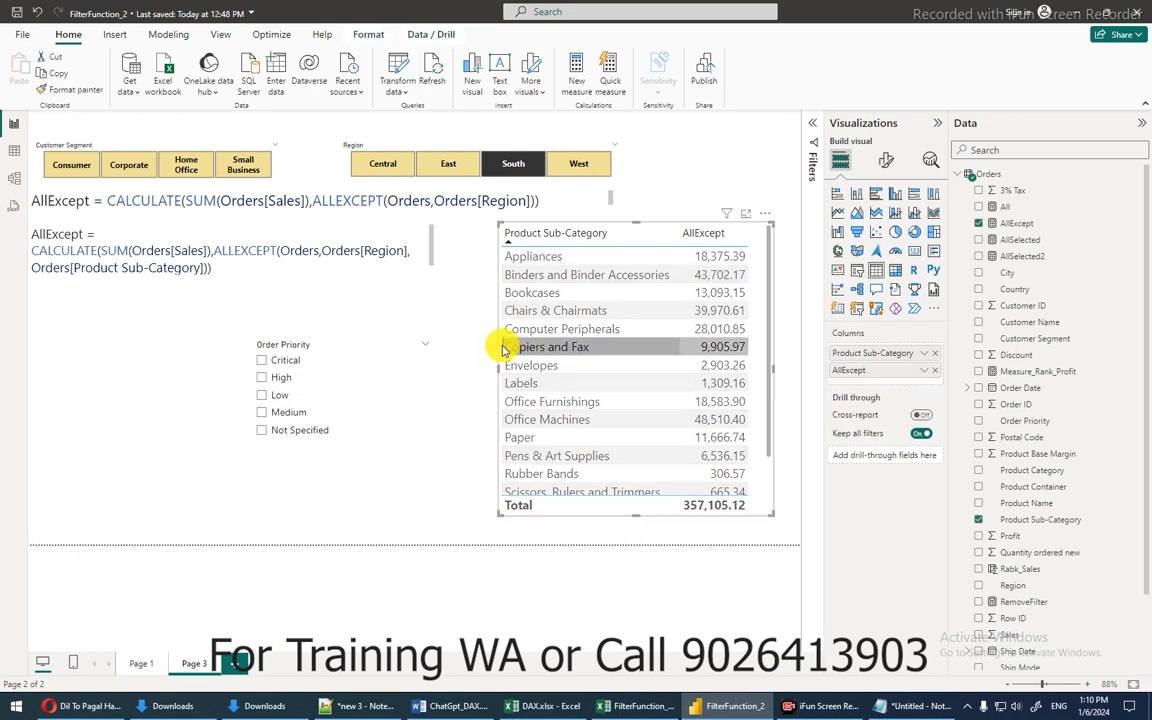
click(504, 348)
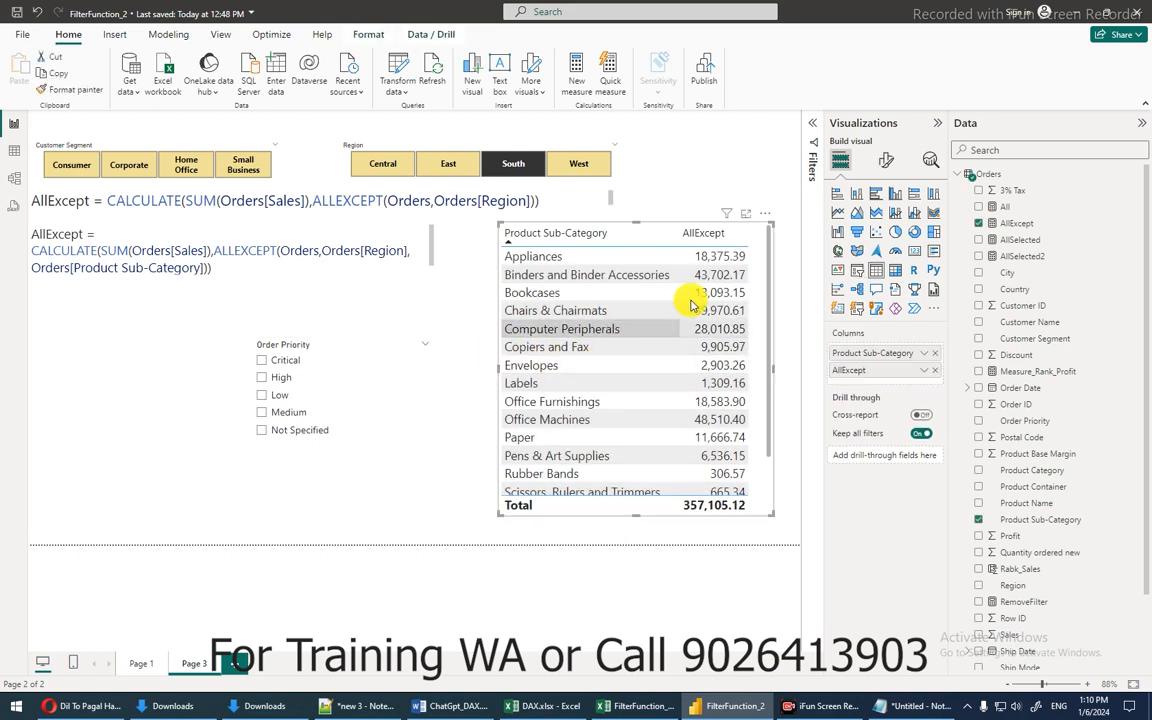
click(1033, 226)
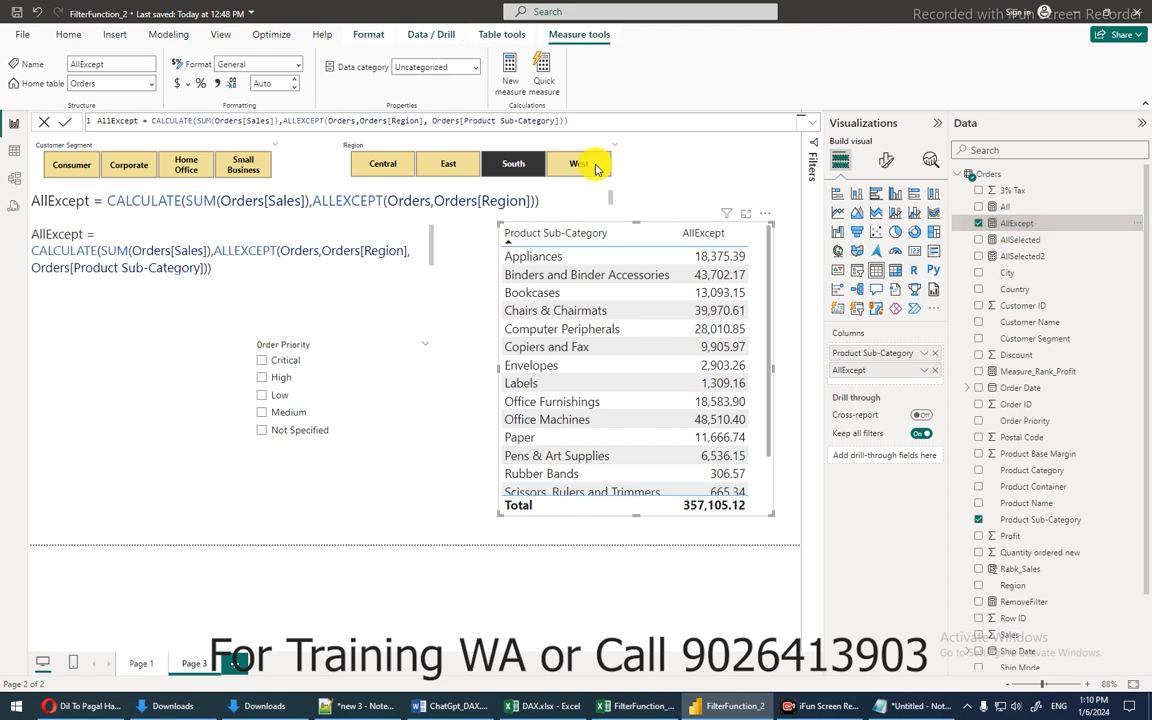
Go through the AllExcept formula, examining its excepted Product Sub-Category column and the summed Orders[Sales] expression.
click(560, 121)
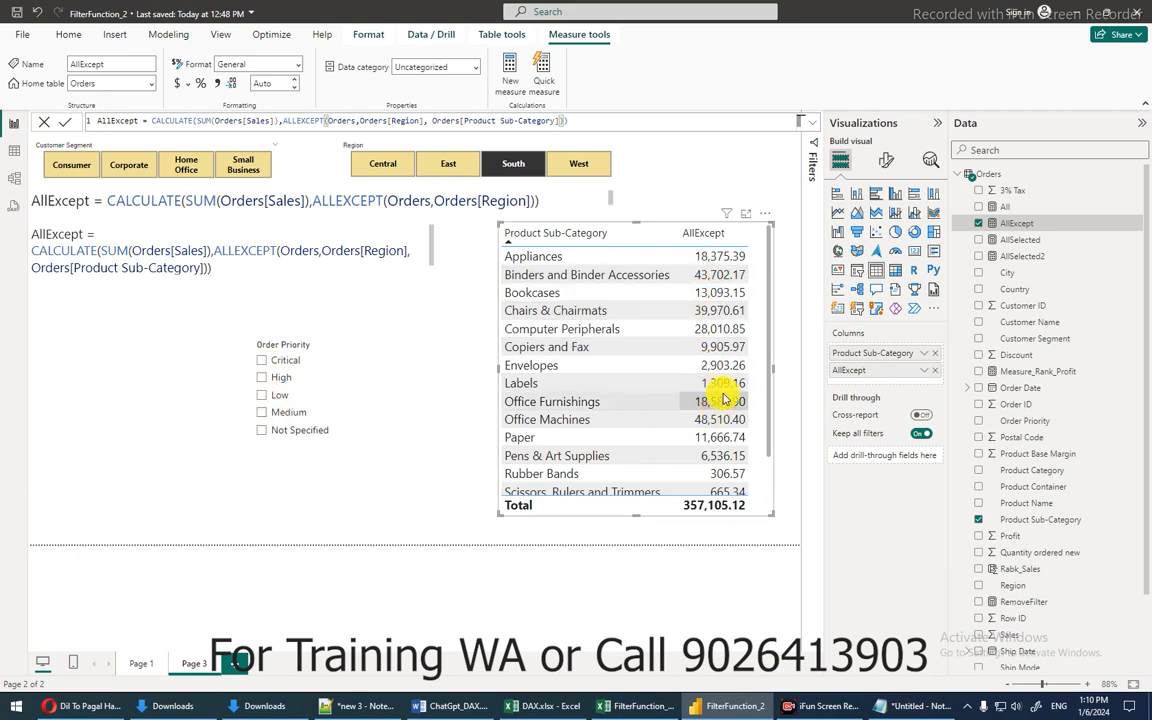
drag(200, 117, 247, 117)
click(249, 117)
click(257, 118)
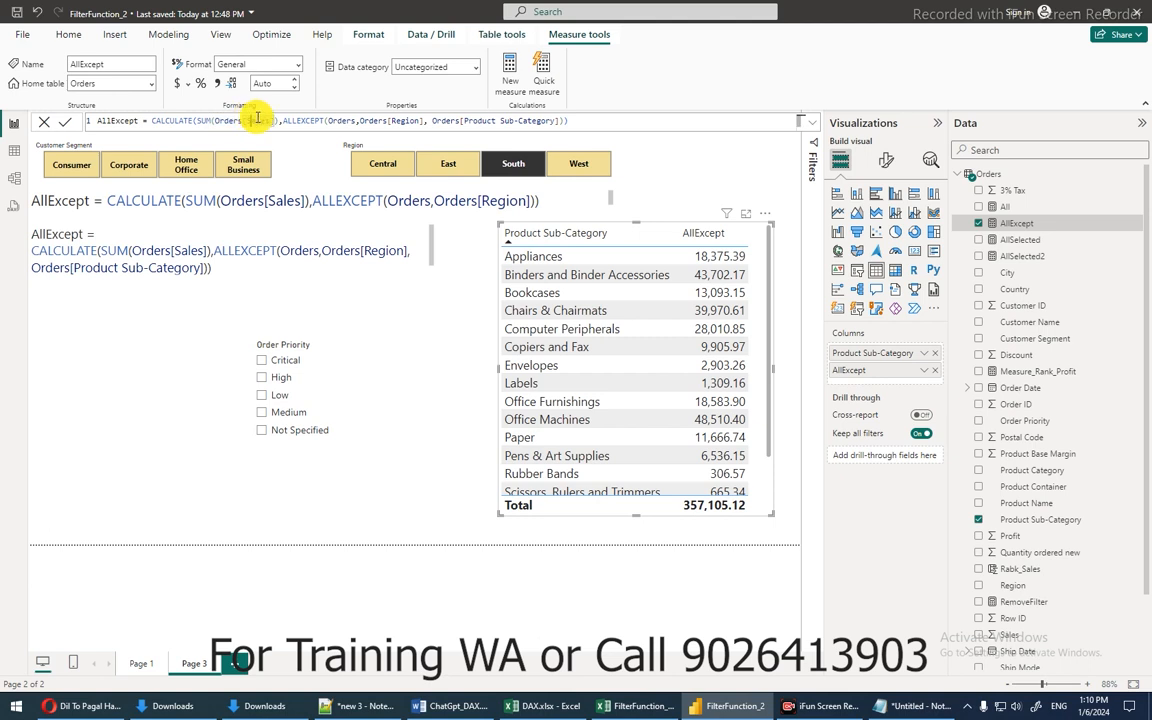